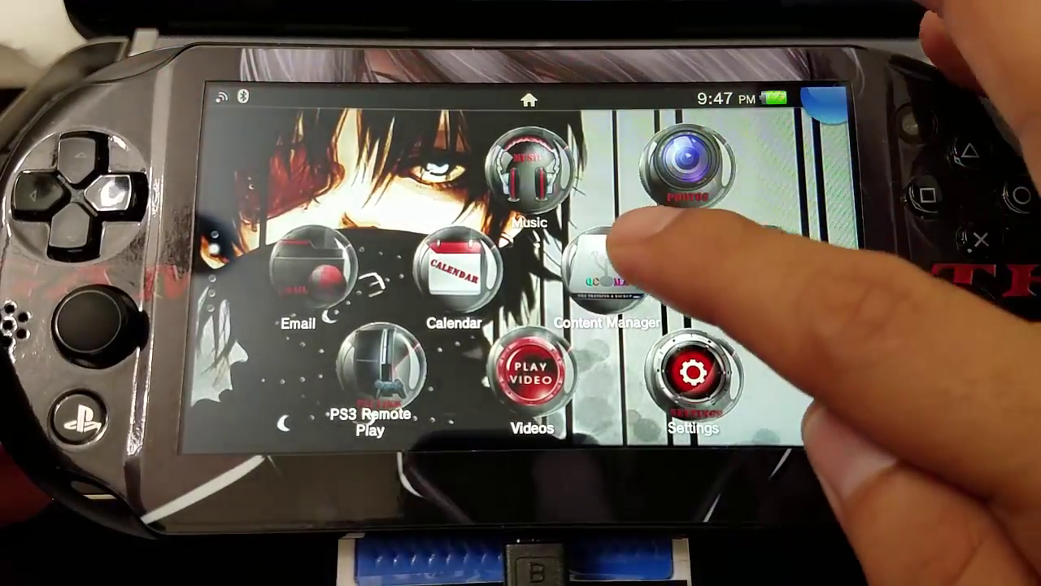
Step: Open the PSP/Other applications list for copying from the PS Vita system to the PC in Content Manager
{"action": "left_click", "coordinate": [607, 272]}
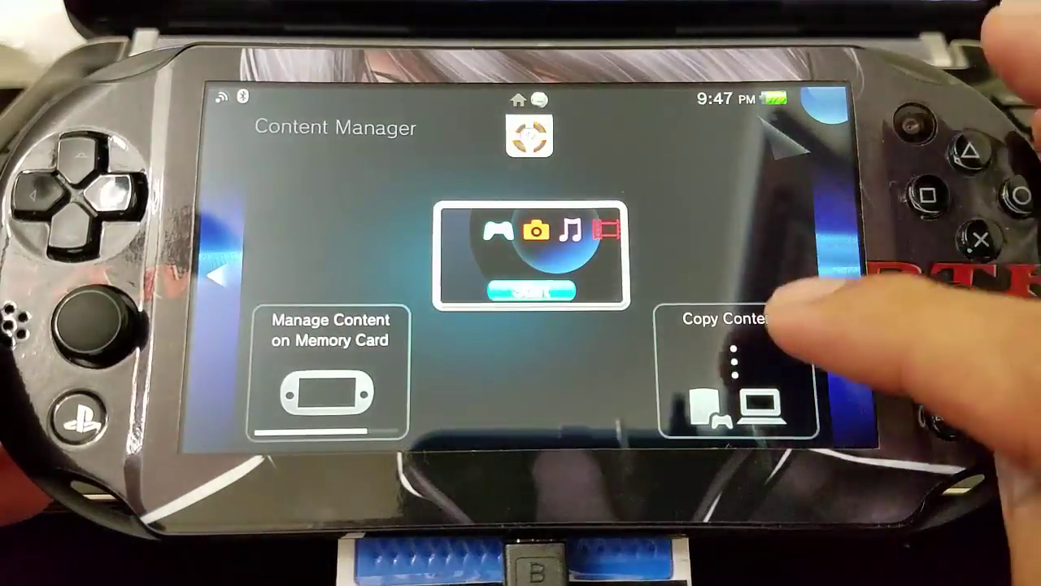
{"action": "left_click", "coordinate": [744, 391]}
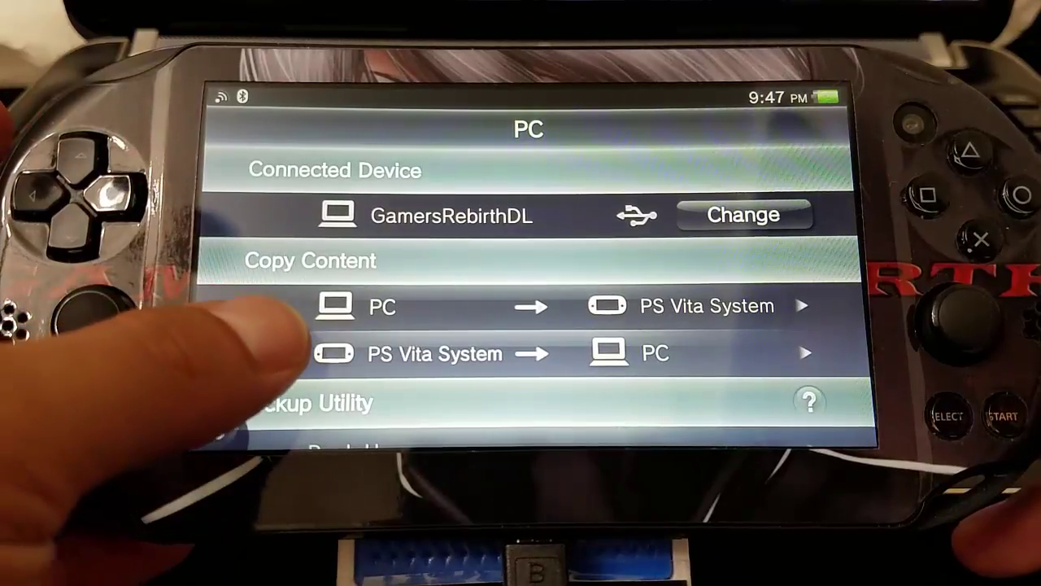
{"action": "left_click", "coordinate": [326, 353]}
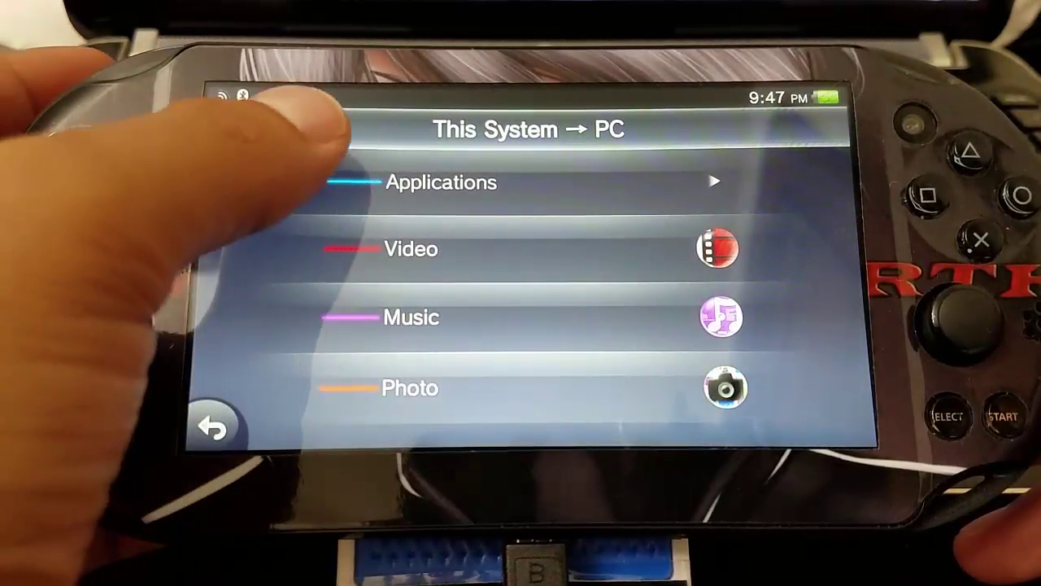
{"action": "left_click", "coordinate": [356, 181]}
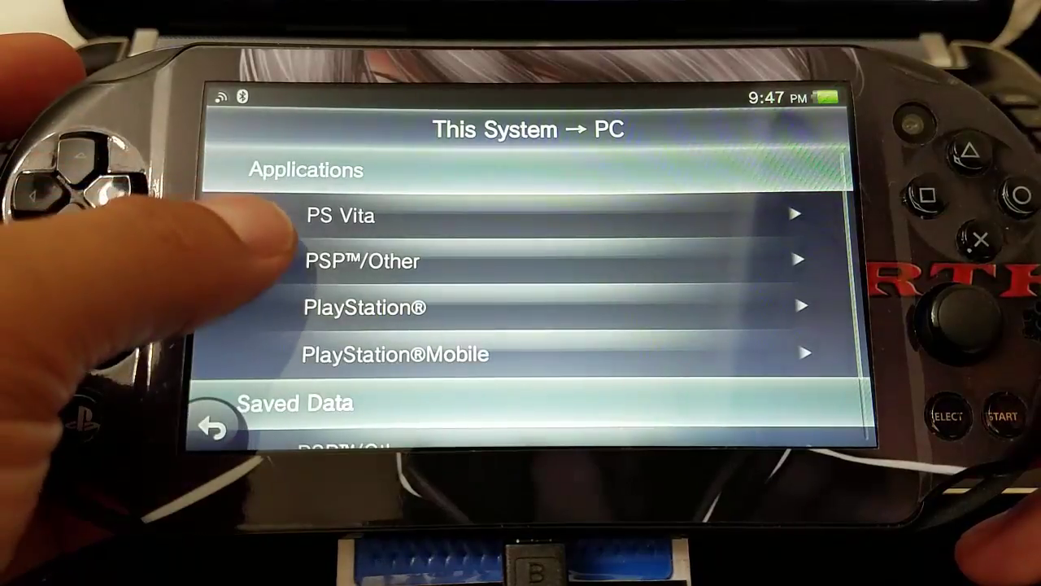
{"action": "left_click", "coordinate": [293, 261]}
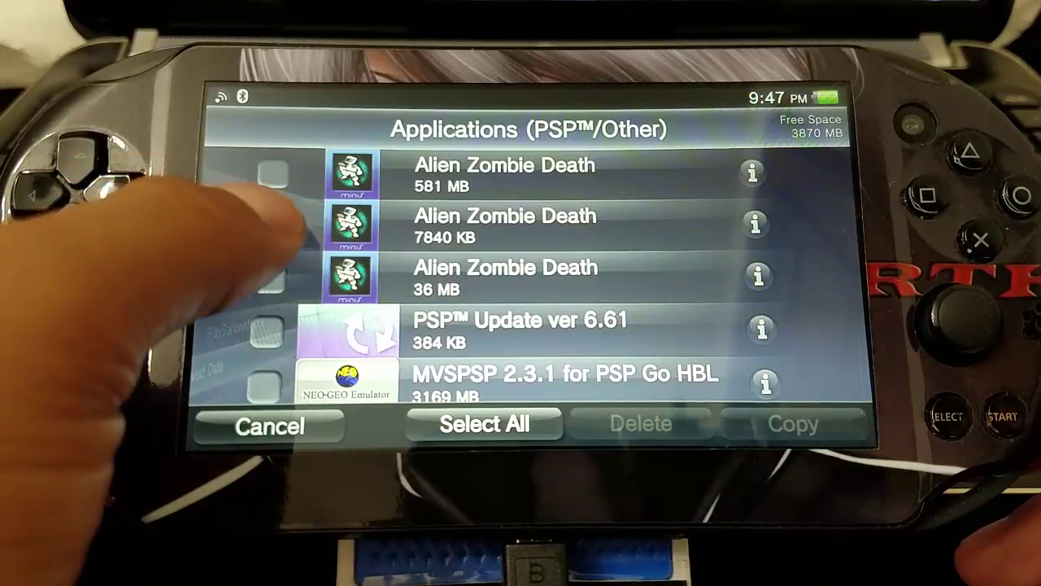
Step: Copy the 7840 KB Alien Zombie Death application from the PS Vita to the PC
{"action": "left_click", "coordinate": [272, 224]}
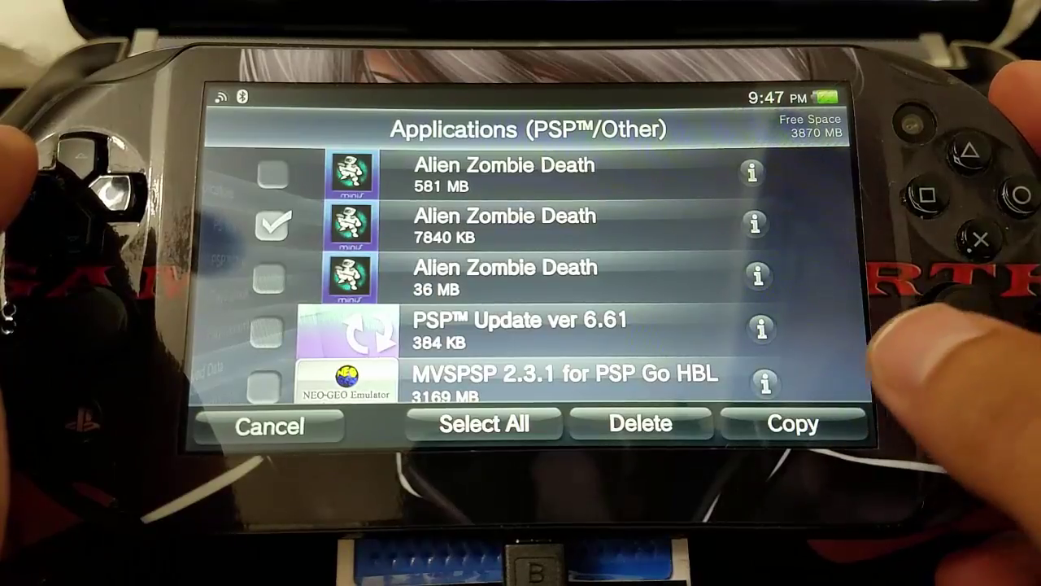
{"action": "left_click", "coordinate": [781, 422]}
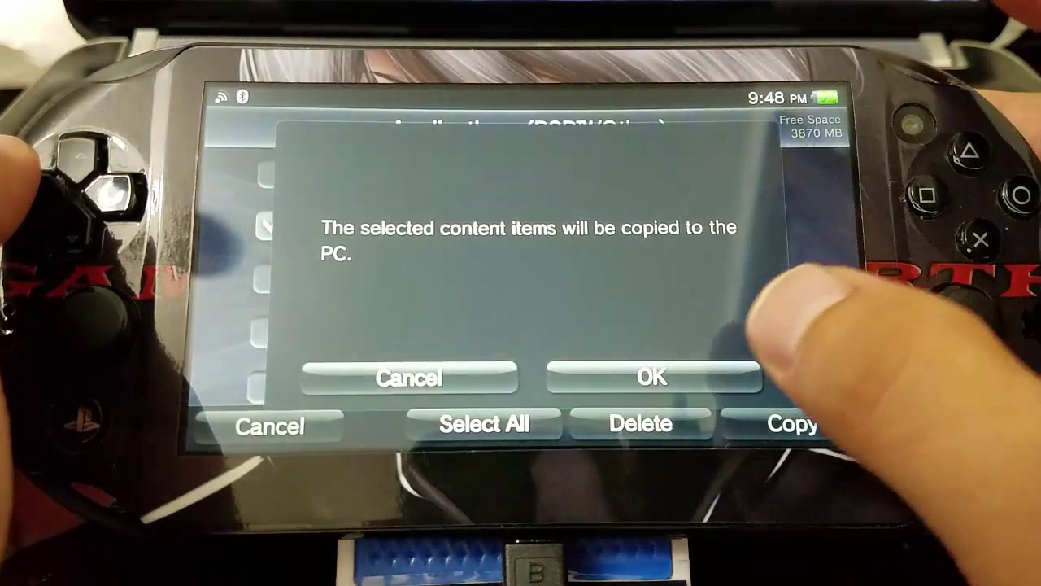
{"action": "left_click", "coordinate": [651, 376]}
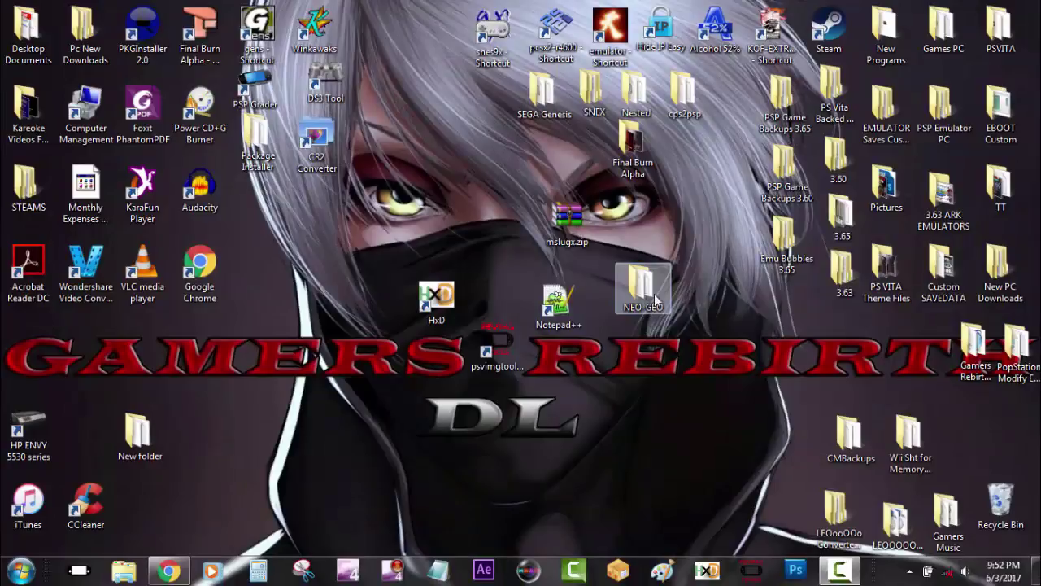
Step: Open the NEO-GEO folder on the PC desktop and arrange its window so that mslugx.zip stays reachable
{"action": "double_click", "coordinate": [643, 293]}
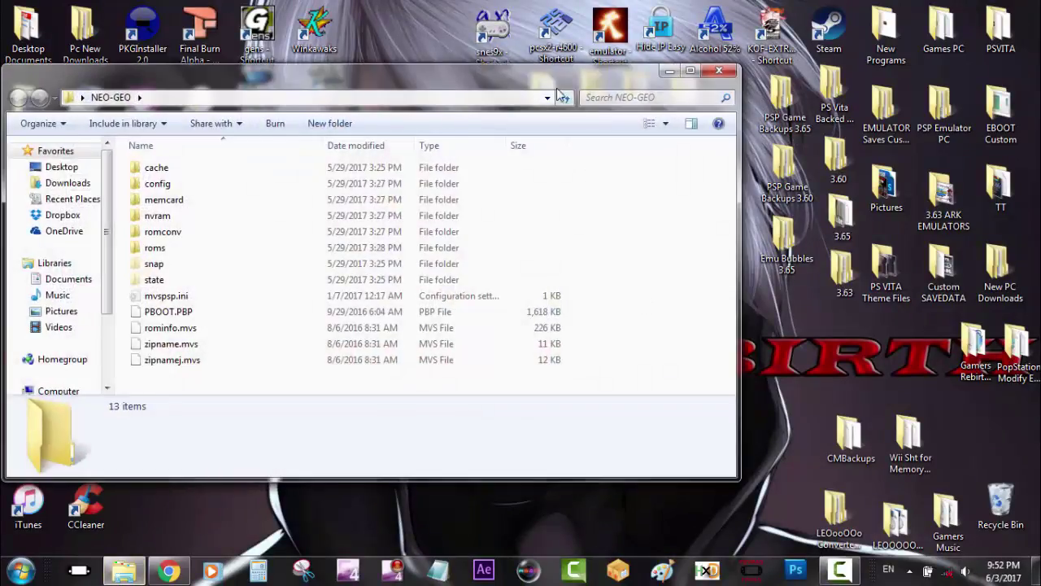
{"action": "left_click_drag", "start_coordinate": [657, 80], "coordinate": [1040, 163]}
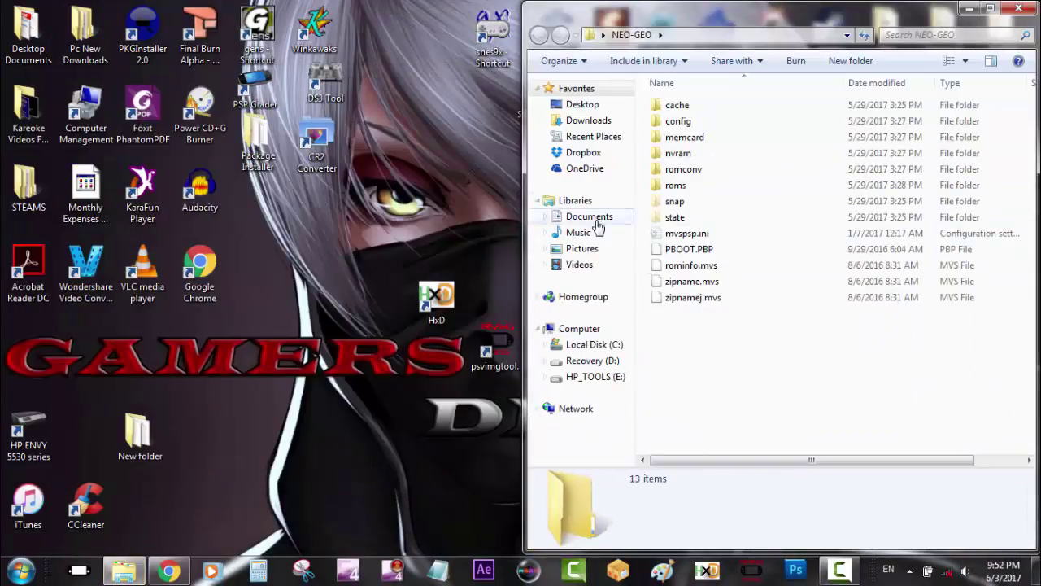
{"action": "left_click", "coordinate": [697, 187]}
{"action": "left_click_drag", "start_coordinate": [525, 231], "coordinate": [610, 228]}
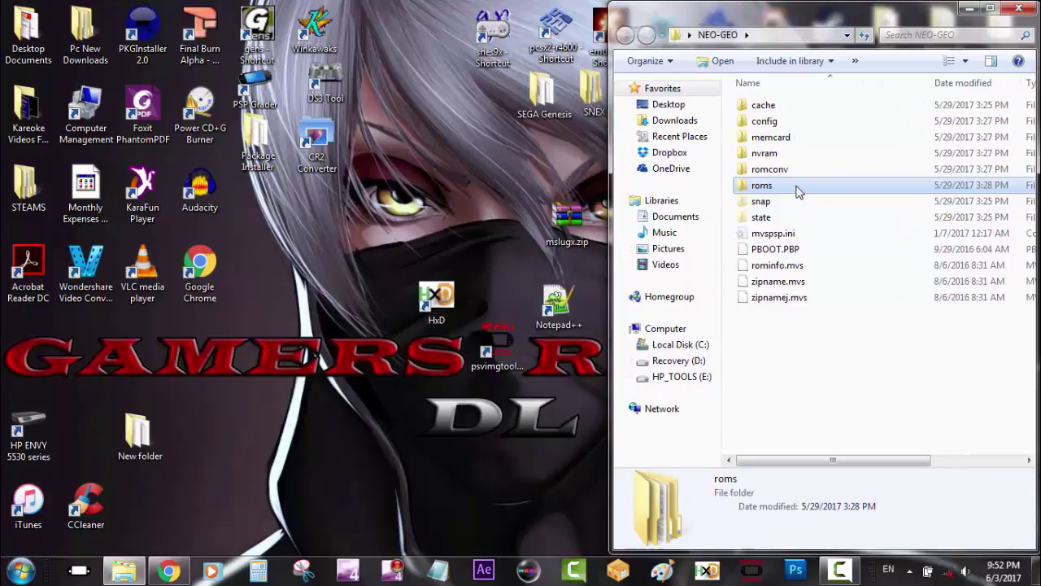
Step: Move mslugx.zip from the desktop into the roms folder inside NEO-GEO
{"action": "double_click", "coordinate": [797, 190]}
{"action": "left_click", "coordinate": [555, 228]}
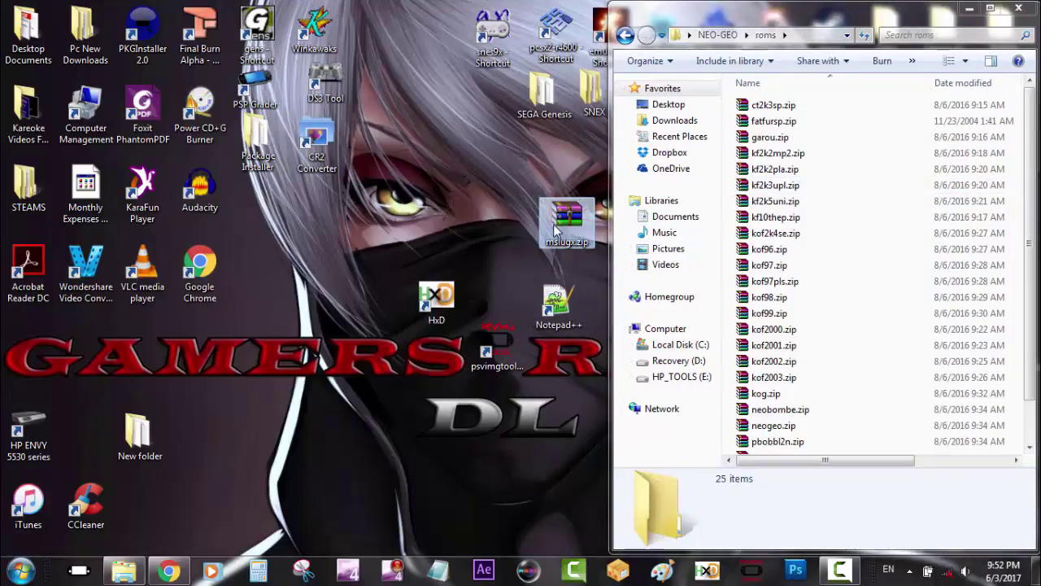
{"action": "left_click", "coordinate": [864, 318]}
{"action": "scroll", "coordinate": [870, 329], "scroll_direction": "down", "scroll_amount": 1}
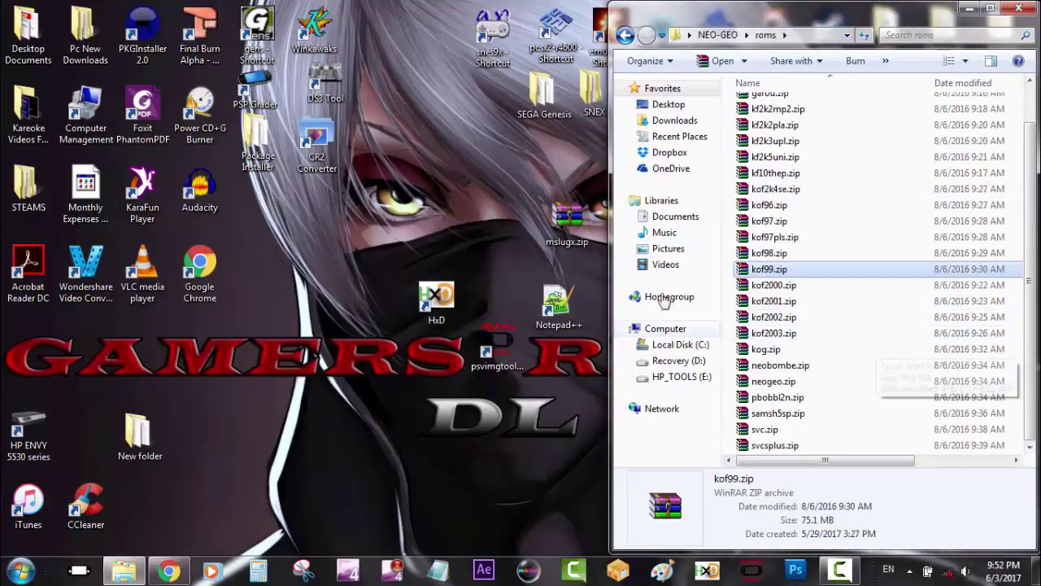
{"action": "left_click_drag", "start_coordinate": [567, 224], "coordinate": [886, 290]}
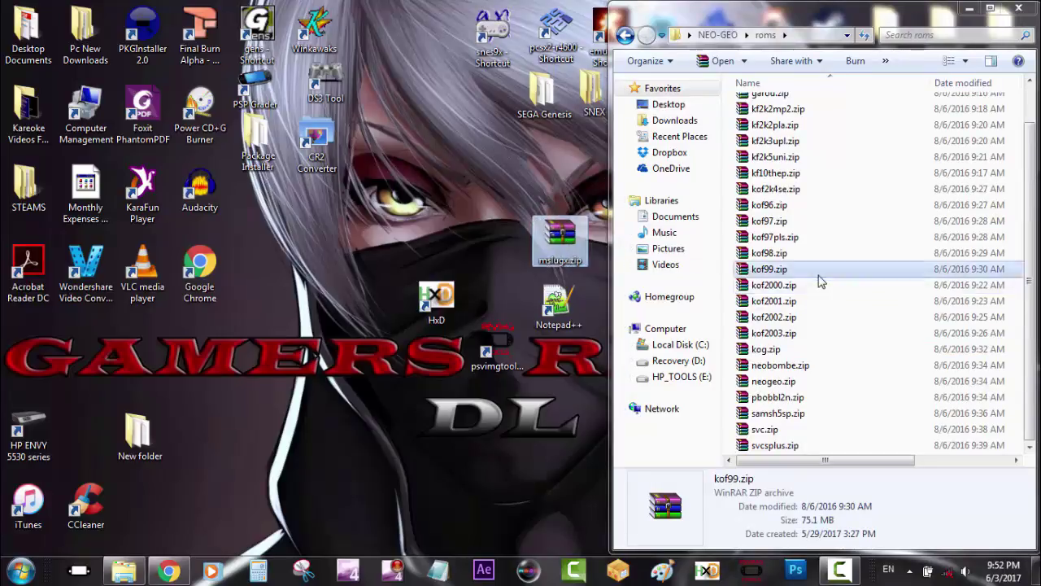
{"action": "key", "text": "BackSpace"}
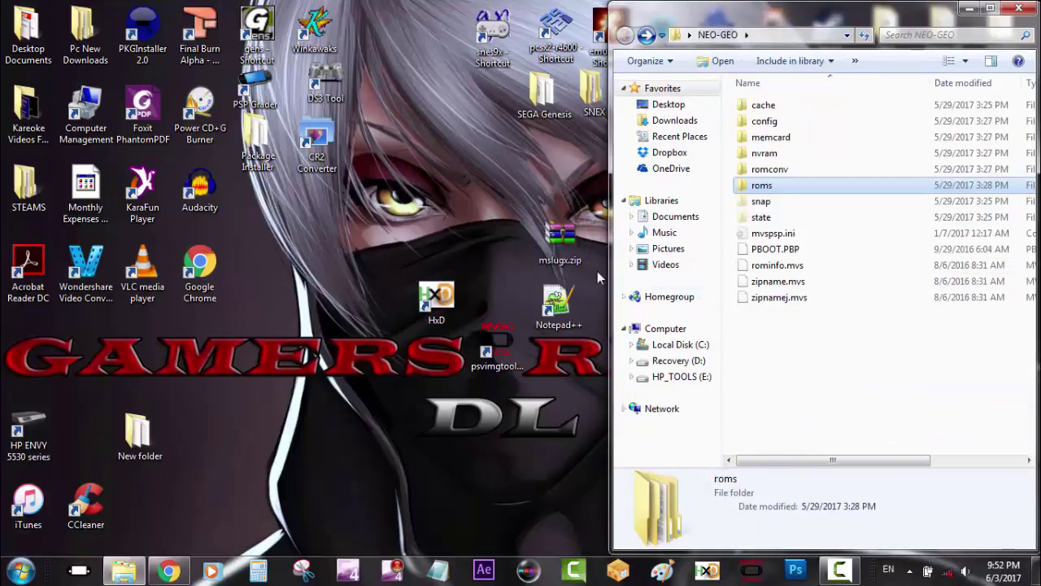
{"action": "left_click_drag", "start_coordinate": [573, 244], "coordinate": [783, 189]}
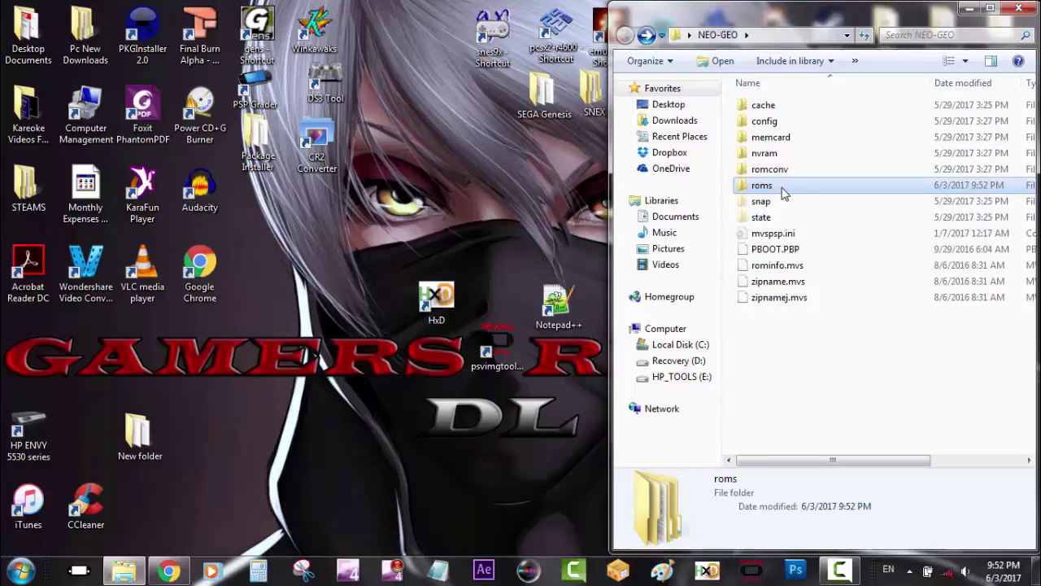
Step: Start the ROM converter romcnv_mvs.exe from the romconv folder inside NEO-GEO
{"action": "left_click", "coordinate": [800, 111]}
{"action": "double_click", "coordinate": [800, 111]}
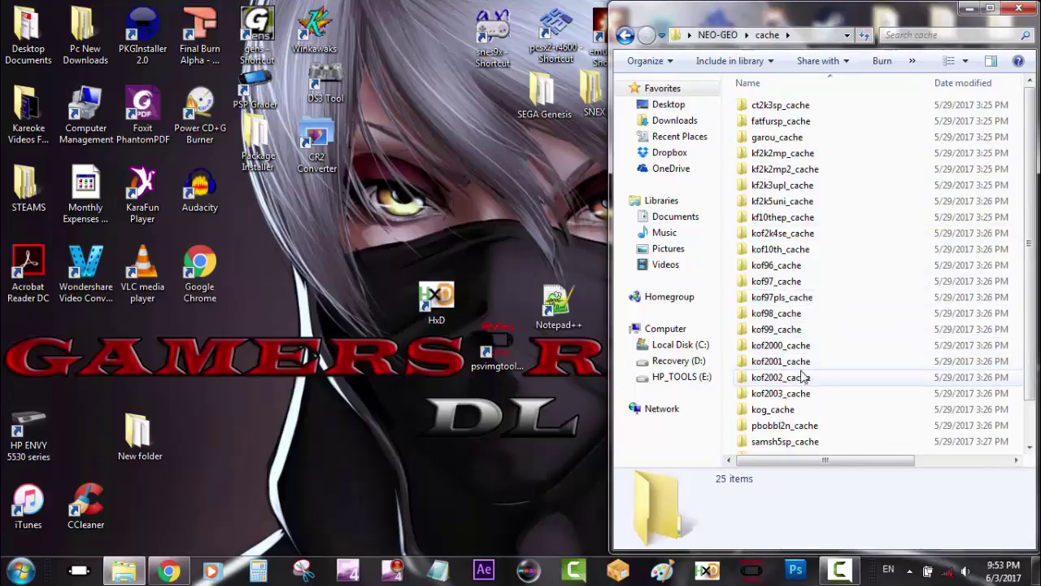
{"action": "key", "text": "BackSpace"}
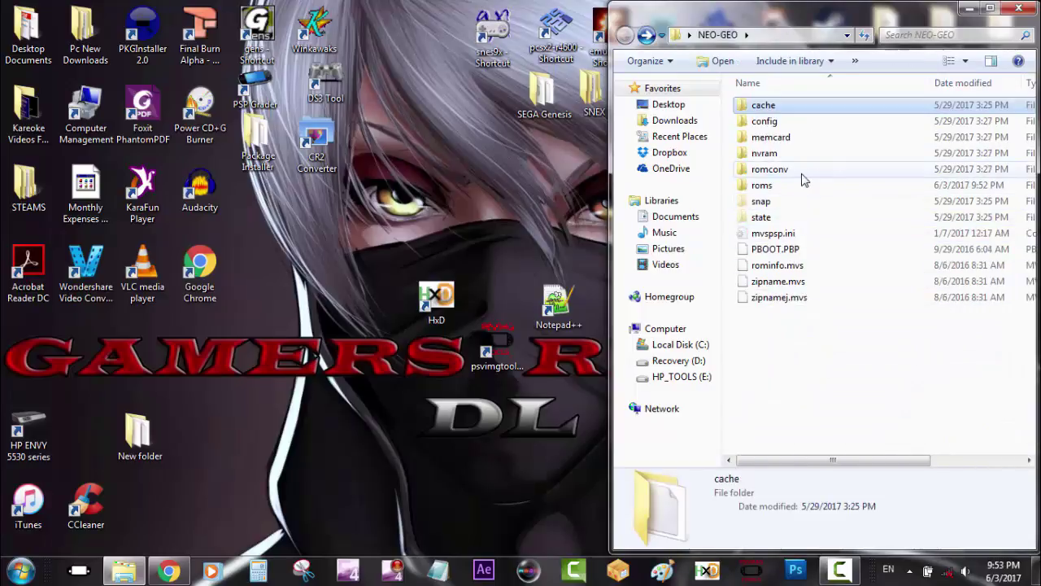
{"action": "double_click", "coordinate": [801, 171]}
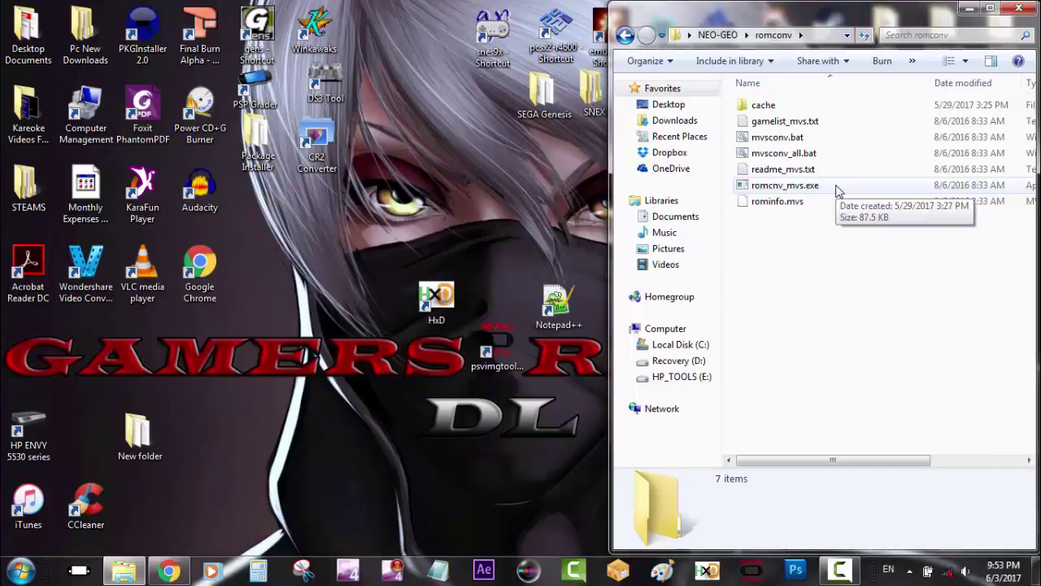
{"action": "left_click", "coordinate": [837, 190]}
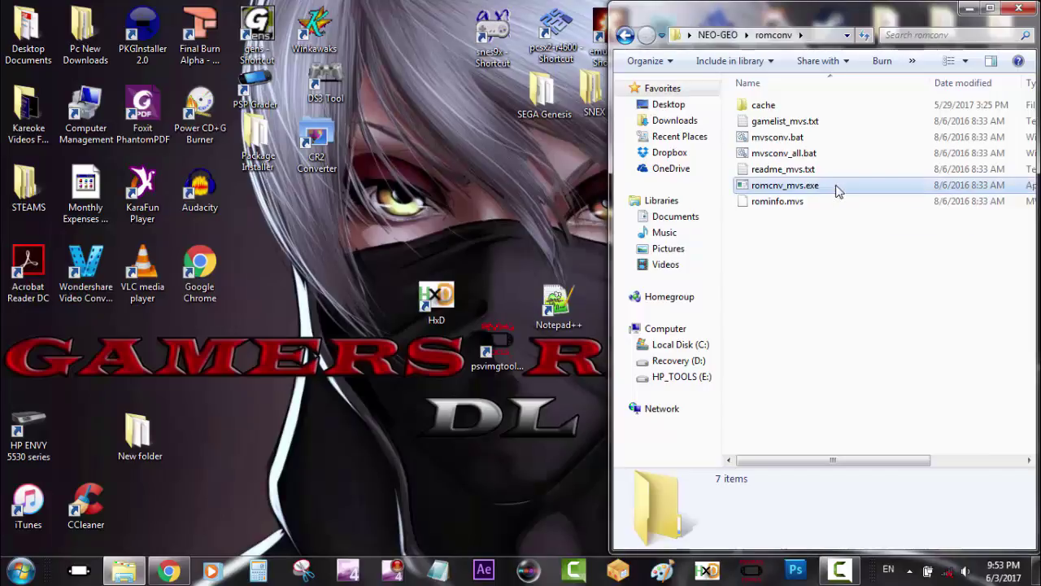
{"action": "double_click", "coordinate": [839, 191]}
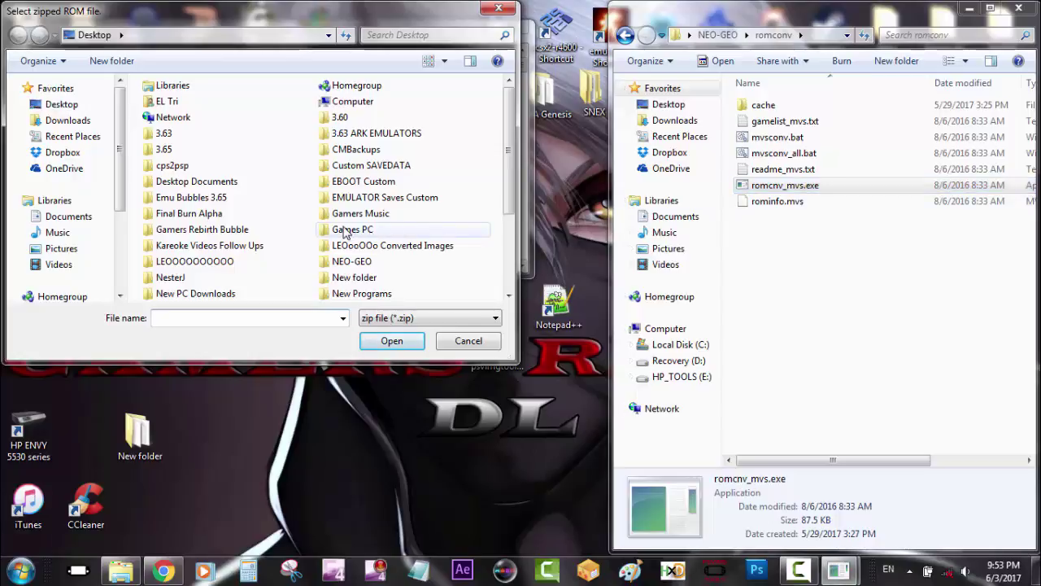
Step: Convert mslugx.zip from the NEO-GEO roms folder into a cache and exit the converter
{"action": "left_click", "coordinate": [379, 267]}
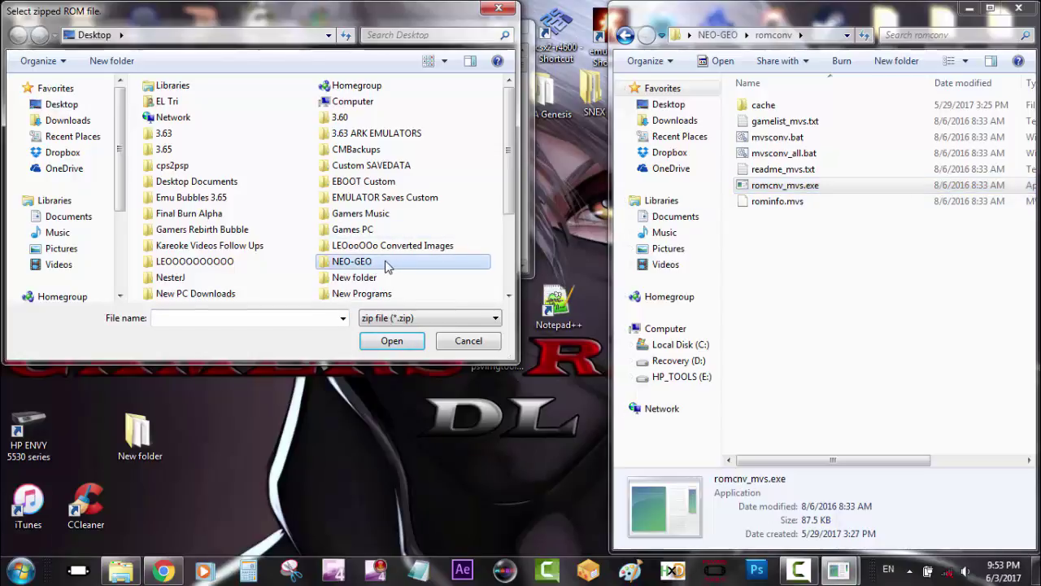
{"action": "double_click", "coordinate": [387, 266]}
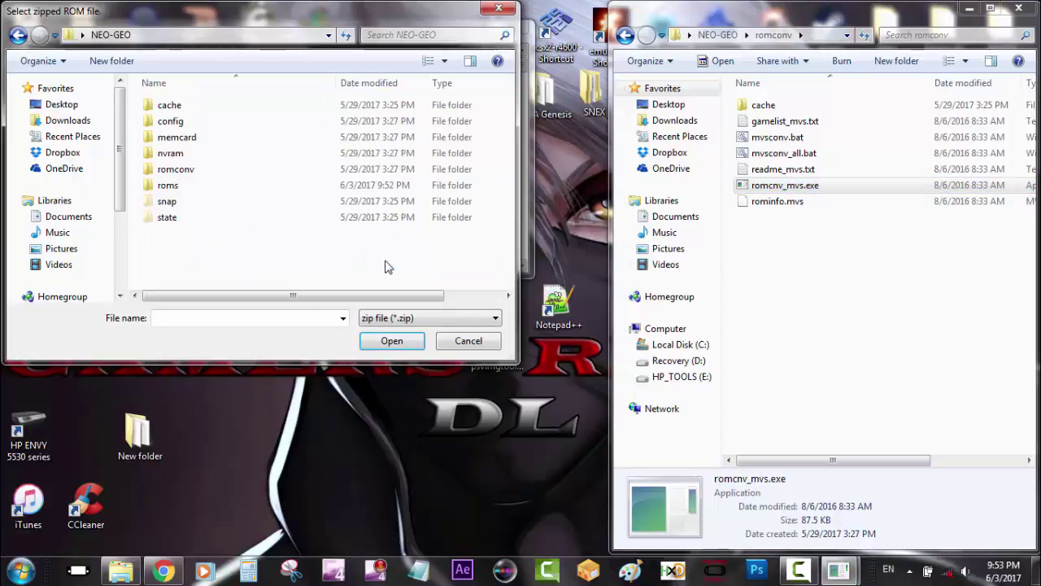
{"action": "double_click", "coordinate": [192, 192]}
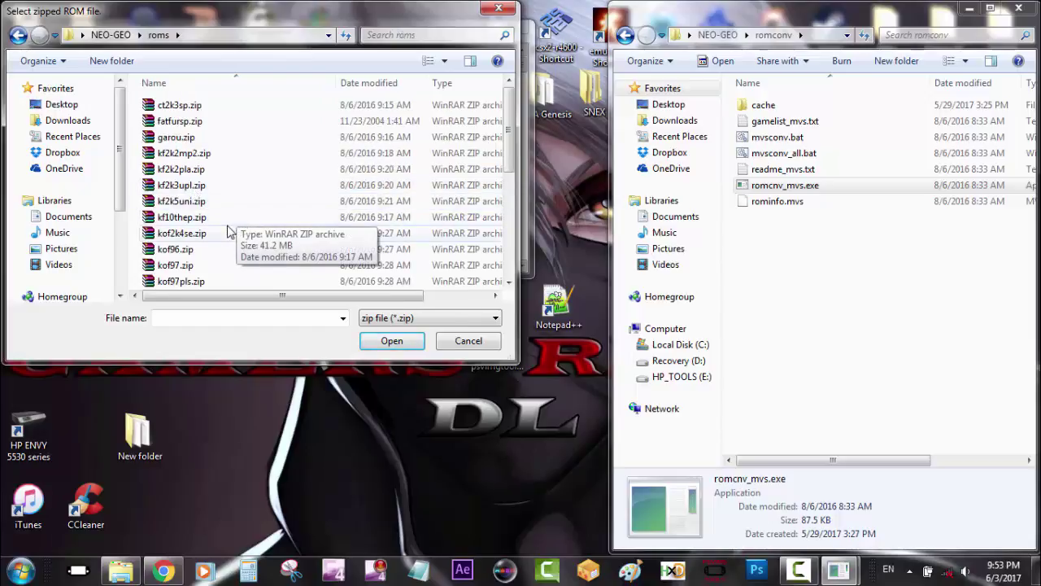
{"action": "scroll", "coordinate": [227, 232], "scroll_direction": "down", "scroll_amount": 3}
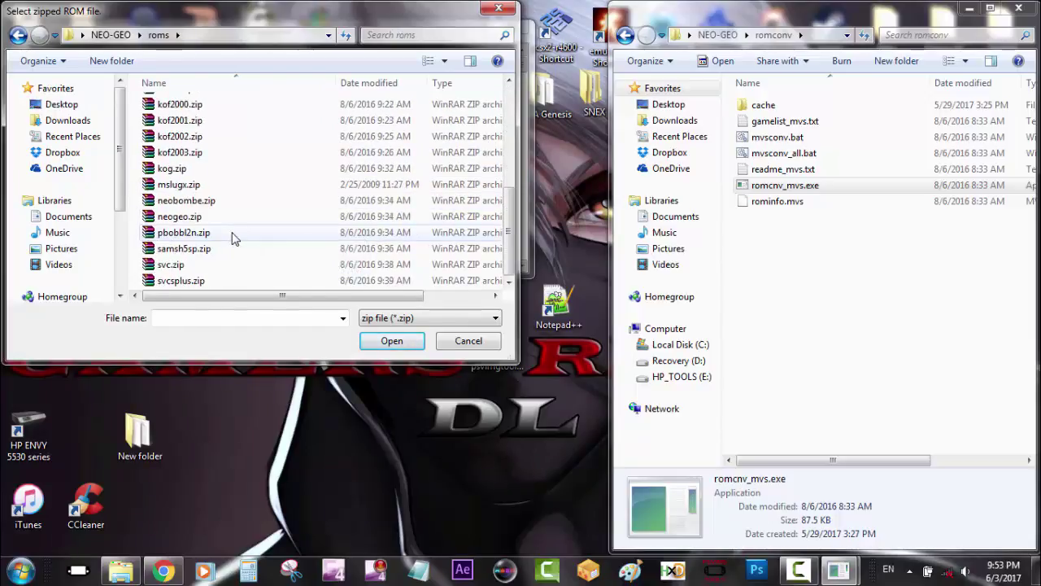
{"action": "left_click", "coordinate": [205, 187]}
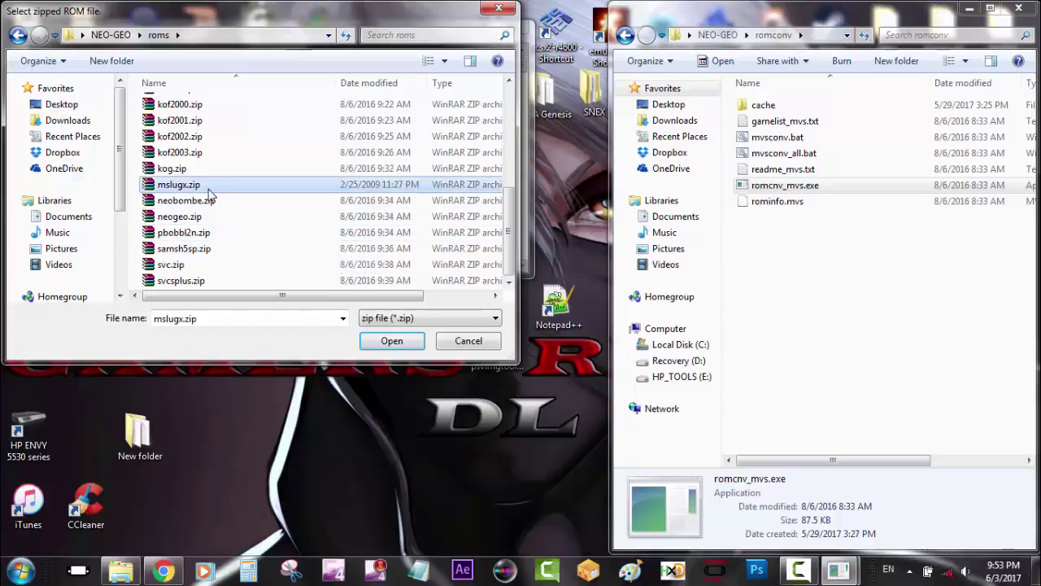
{"action": "left_click", "coordinate": [392, 342]}
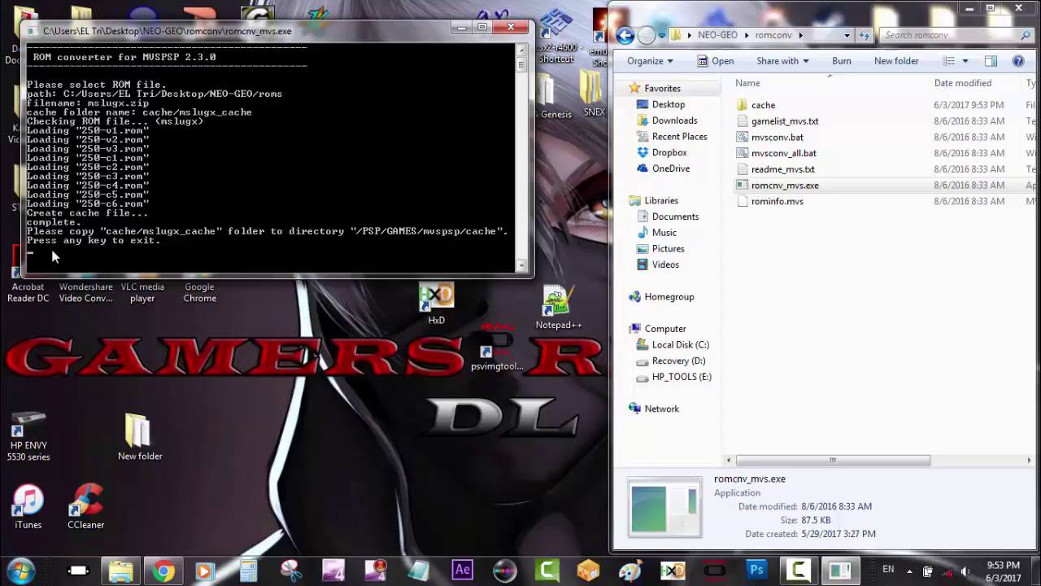
{"action": "key", "text": "Return"}
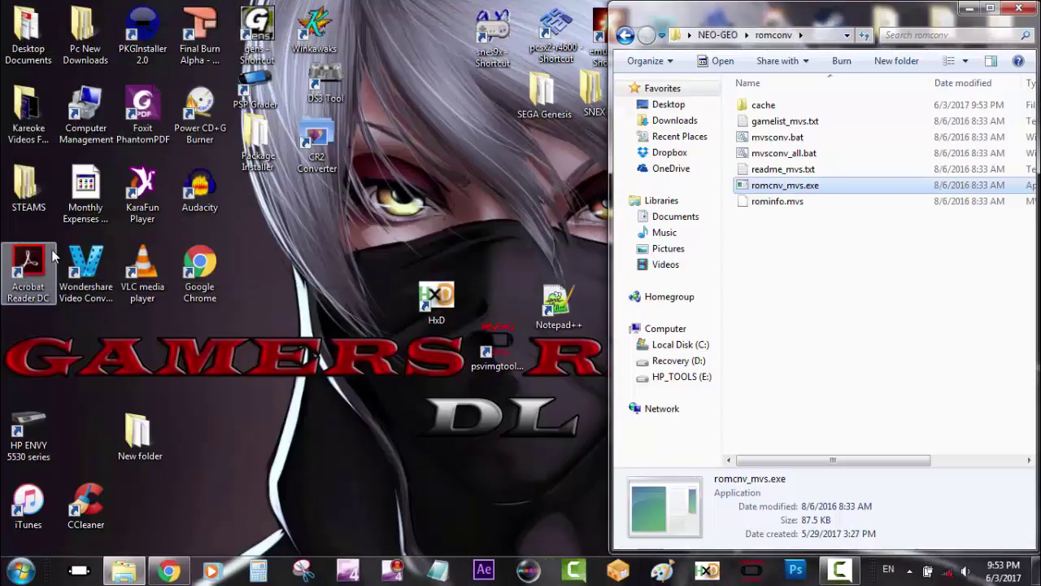
Step: Move the mslugx_cache folder from romconv's cache folder into the main NEO-GEO cache folder
{"action": "left_click", "coordinate": [801, 231]}
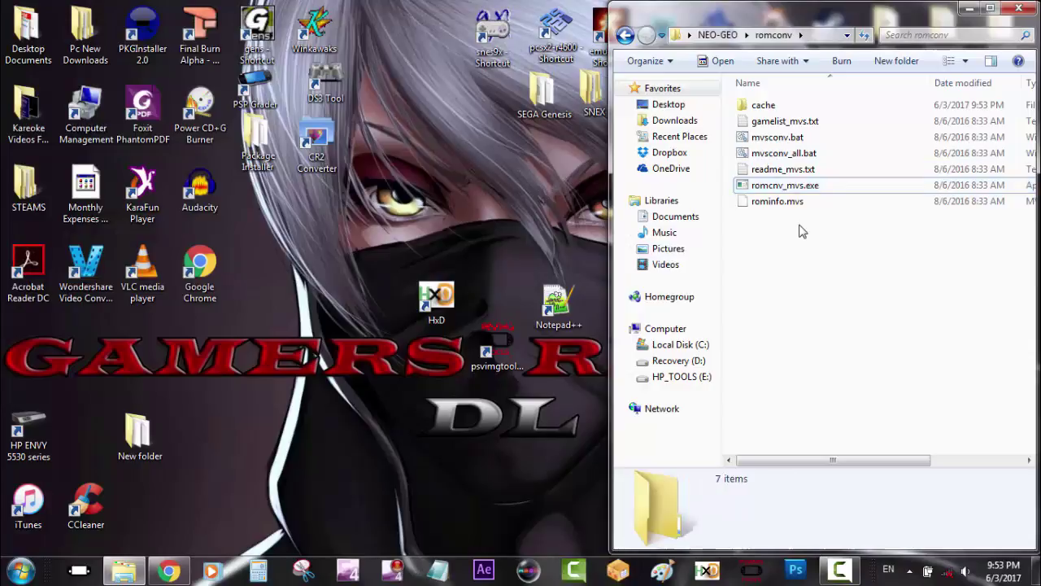
{"action": "double_click", "coordinate": [788, 106]}
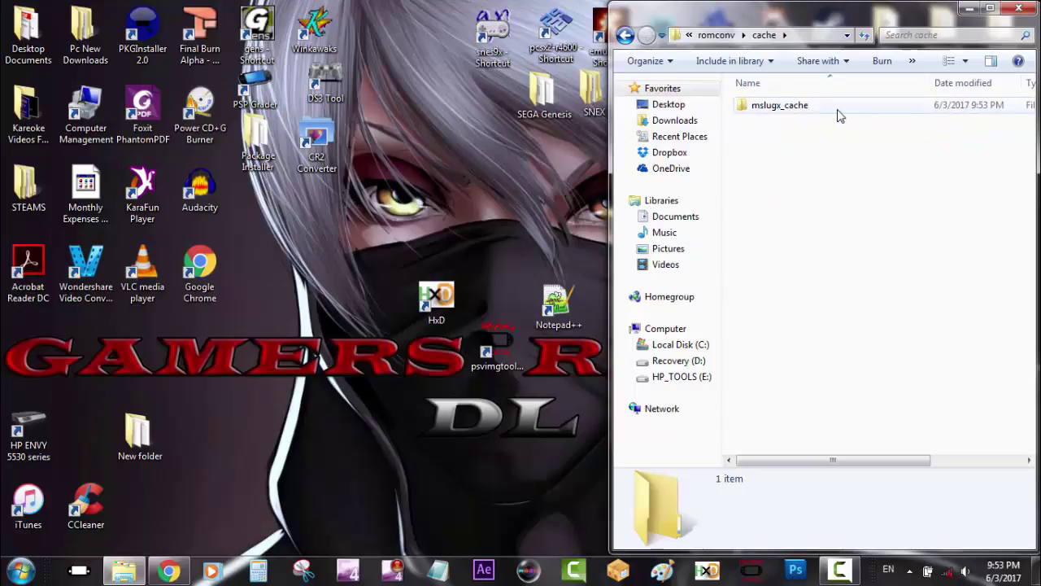
{"action": "right_click", "coordinate": [828, 113]}
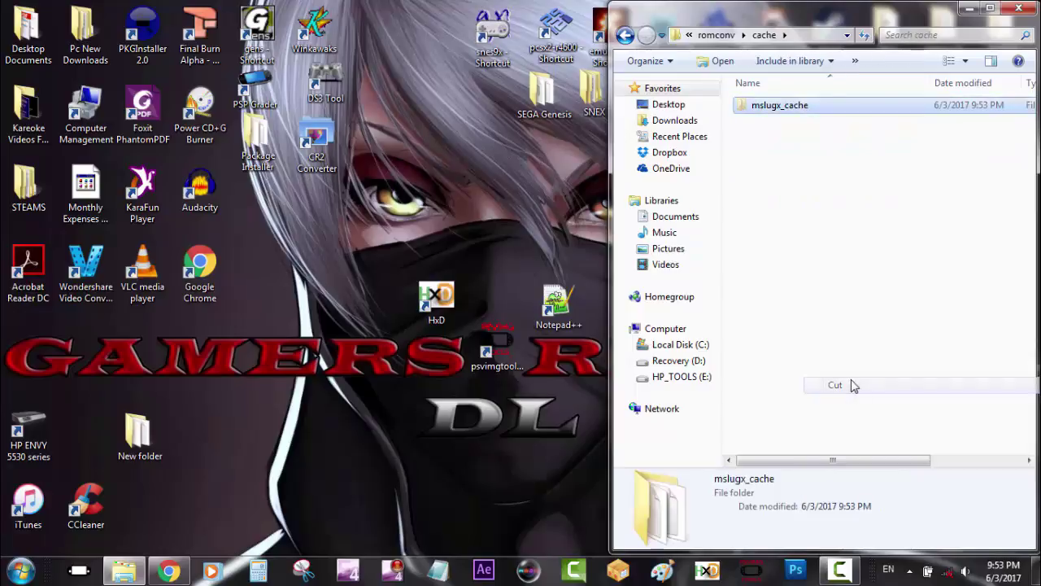
{"action": "key", "text": "BackSpace"}
{"action": "key", "text": "BackSpace"}
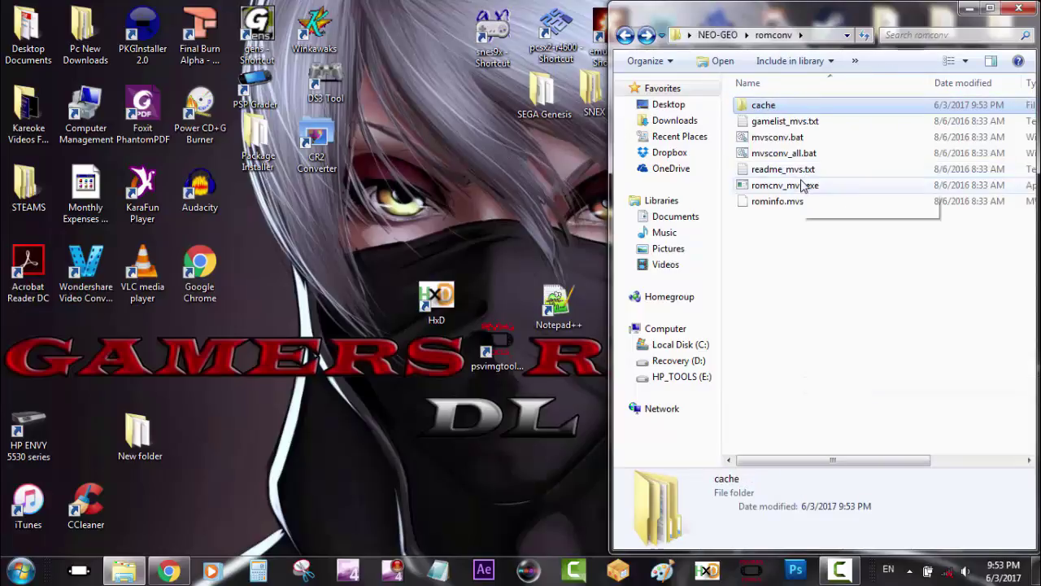
{"action": "double_click", "coordinate": [786, 107]}
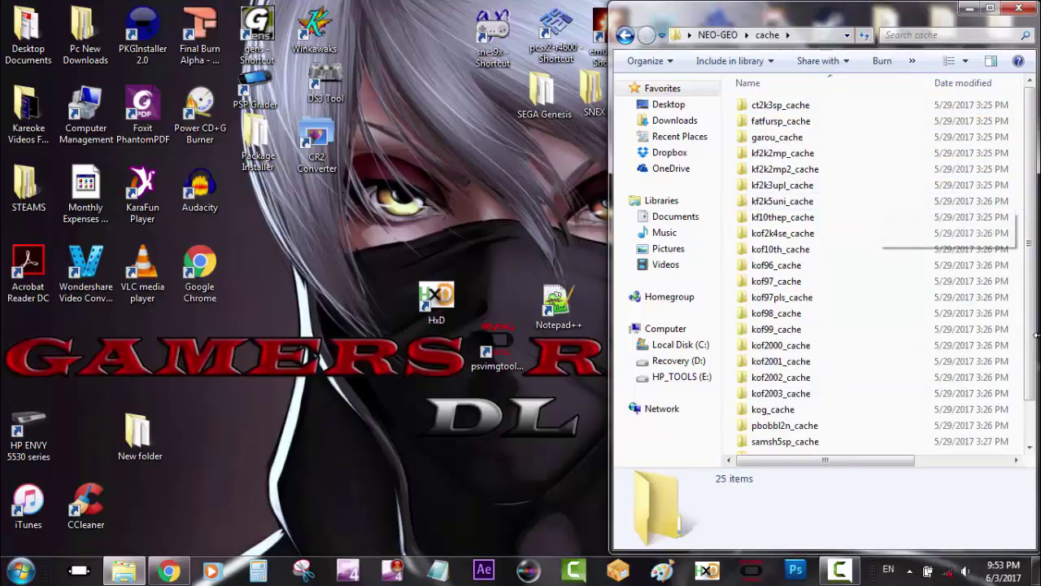
{"action": "scroll", "coordinate": [894, 407], "scroll_direction": "down", "scroll_amount": 1}
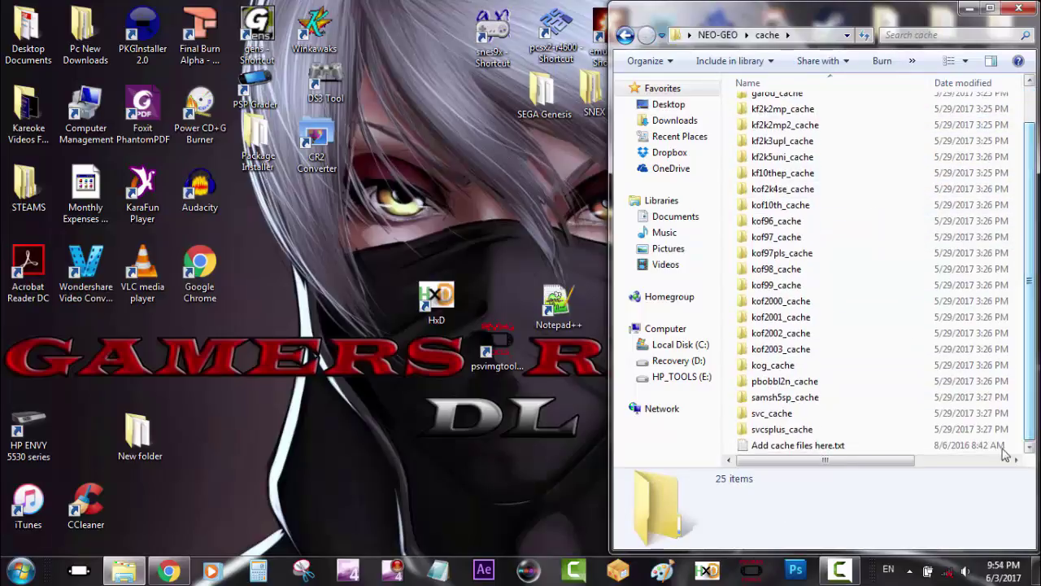
{"action": "right_click", "coordinate": [882, 448]}
{"action": "left_click", "coordinate": [893, 329]}
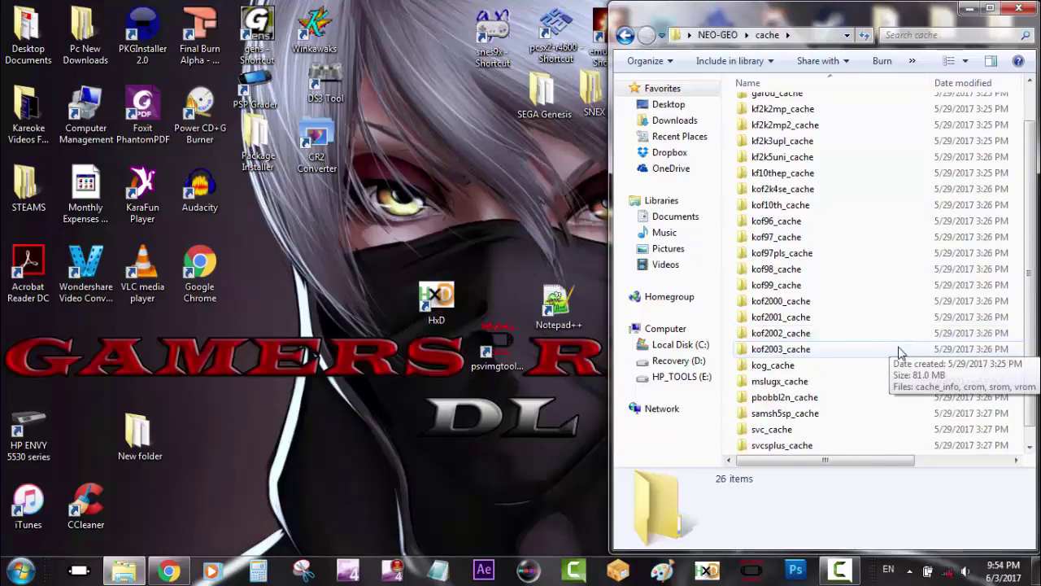
Step: Check the mslugx_cache folder in NEO-GEO's main cache and the contents of romconv's cache, and close the folder window
{"action": "left_click", "coordinate": [831, 391]}
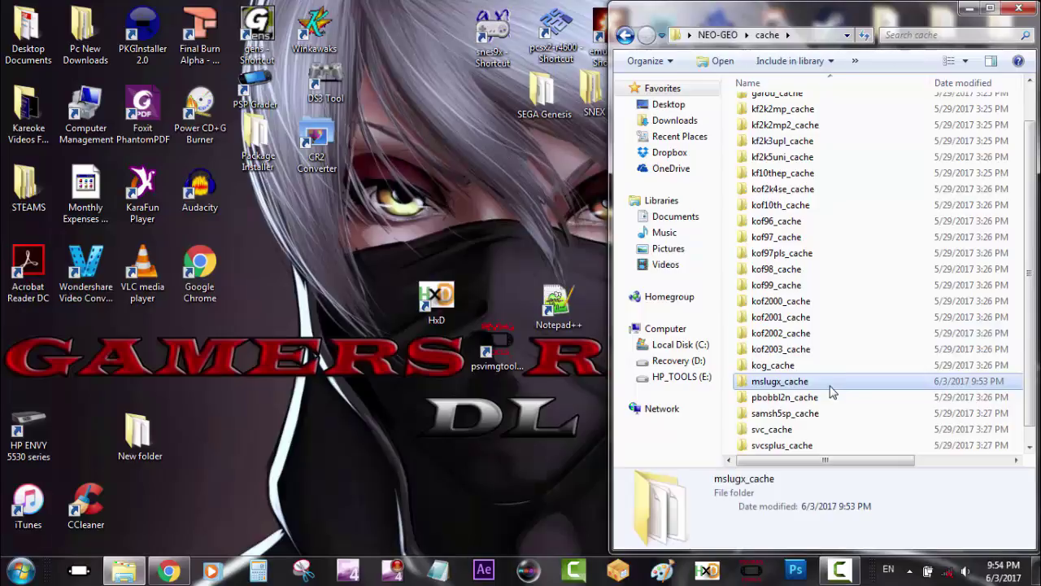
{"action": "key", "text": "BackSpace"}
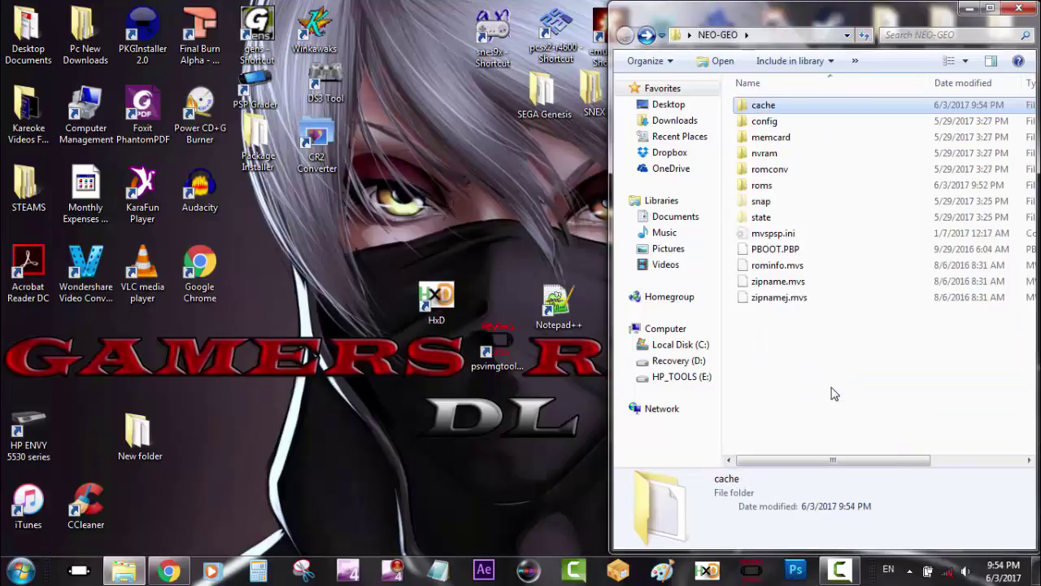
{"action": "double_click", "coordinate": [802, 169]}
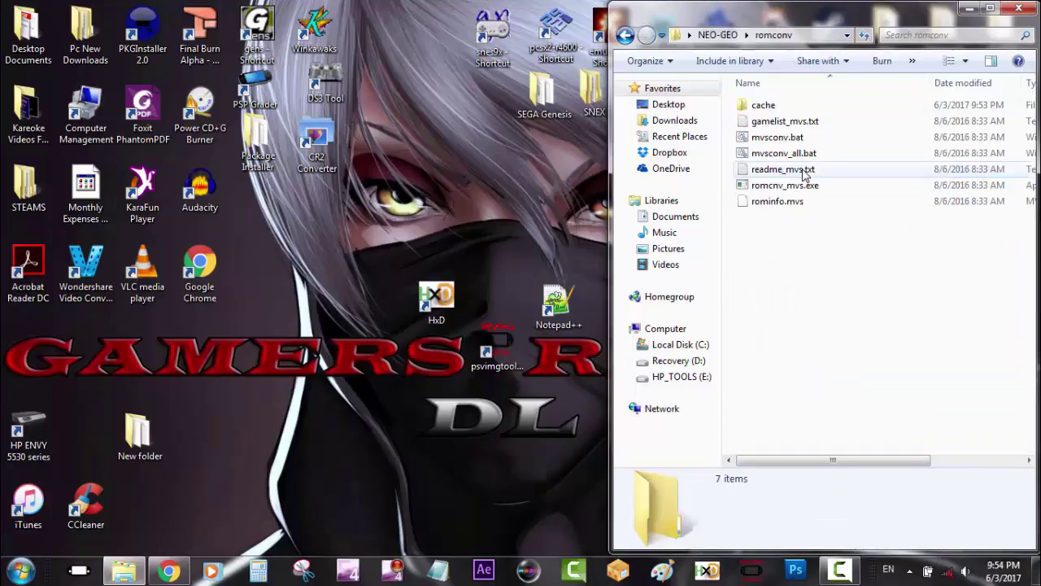
{"action": "double_click", "coordinate": [789, 107]}
{"action": "key", "text": "BackSpace"}
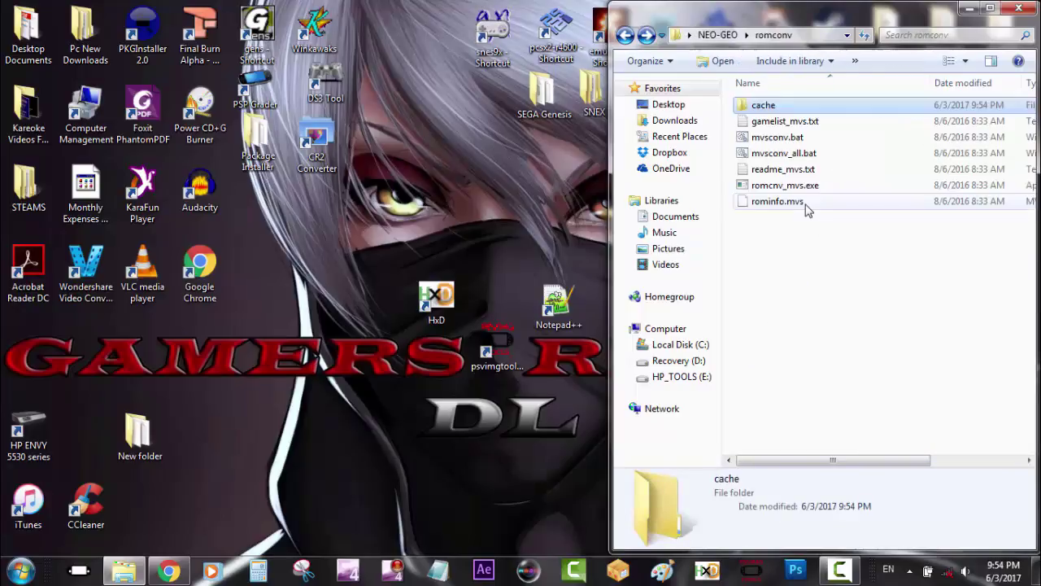
{"action": "key", "text": "BackSpace"}
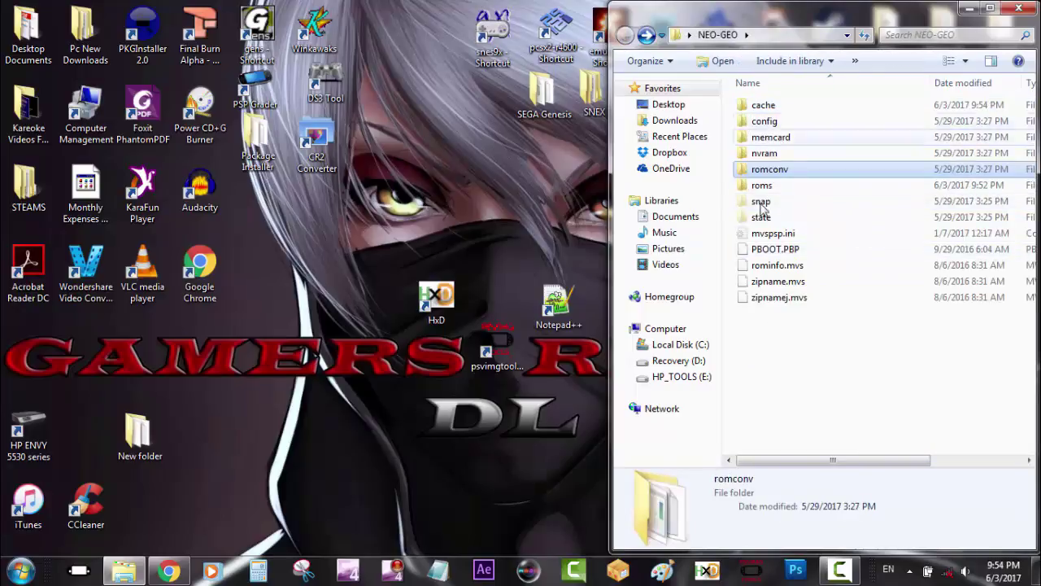
{"action": "left_click", "coordinate": [1018, 7]}
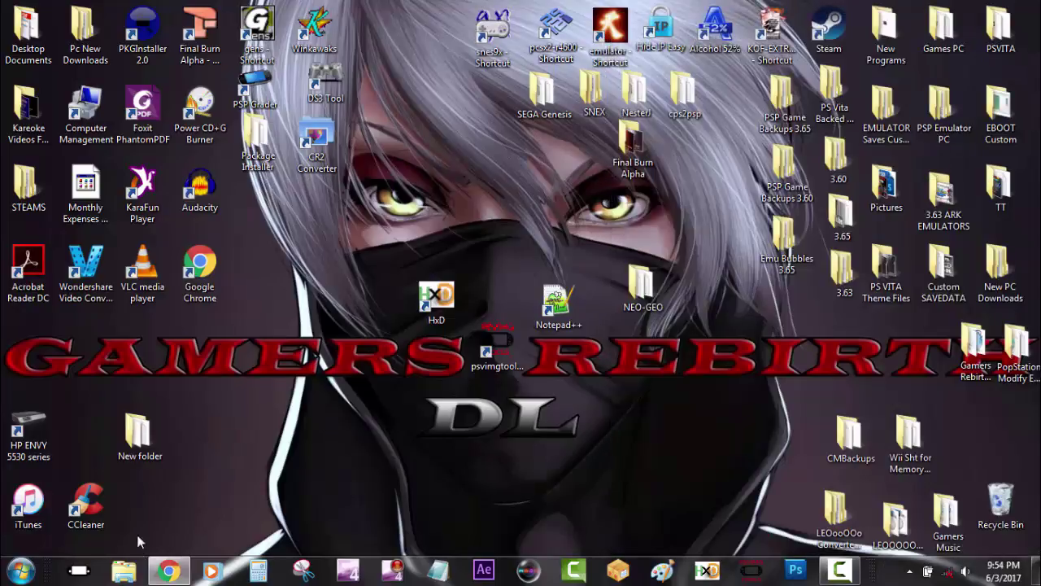
Step: In a new file window docked to half the screen, locate the NPUZ00069 backup in the Documents library under PS Vita, PGAME
{"action": "left_click", "coordinate": [123, 569]}
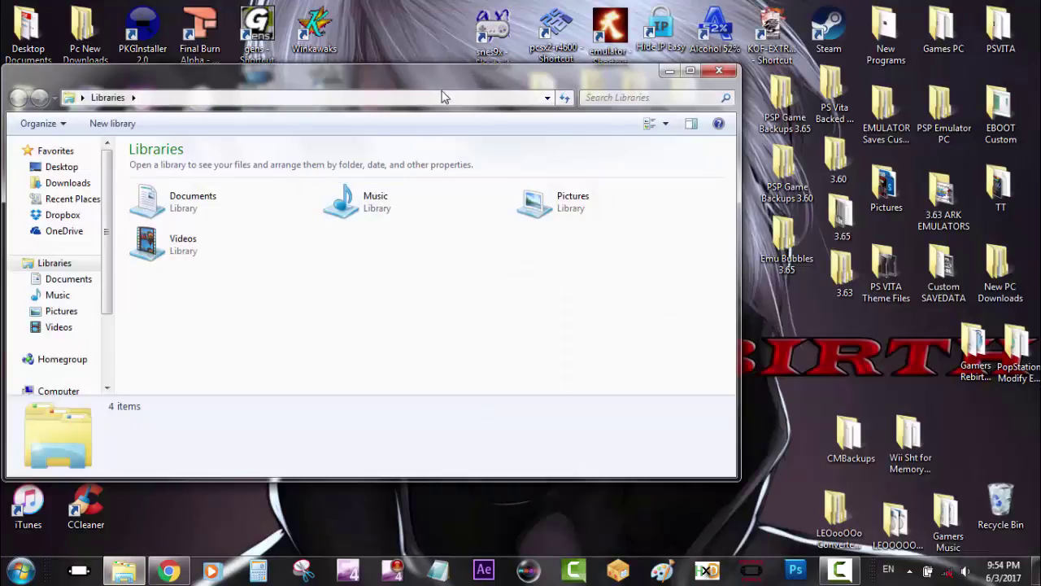
{"action": "left_click_drag", "start_coordinate": [448, 81], "coordinate": [2, 228]}
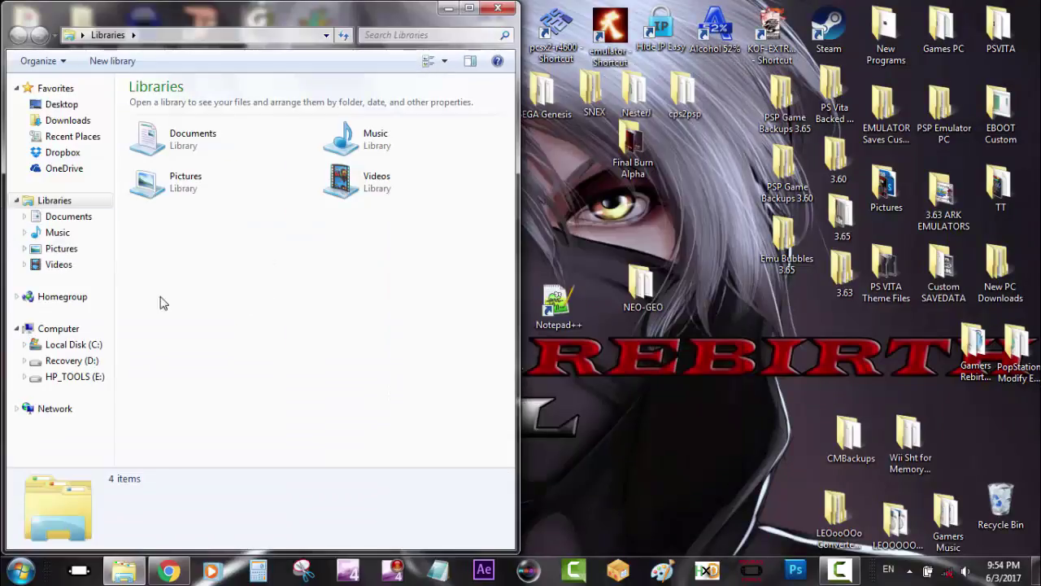
{"action": "left_click", "coordinate": [83, 217]}
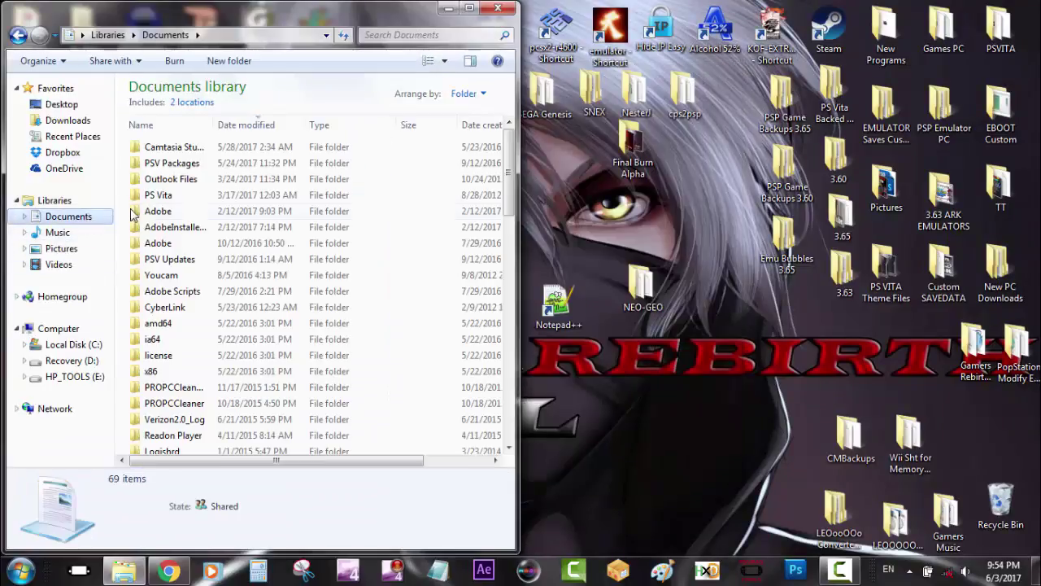
{"action": "double_click", "coordinate": [181, 197]}
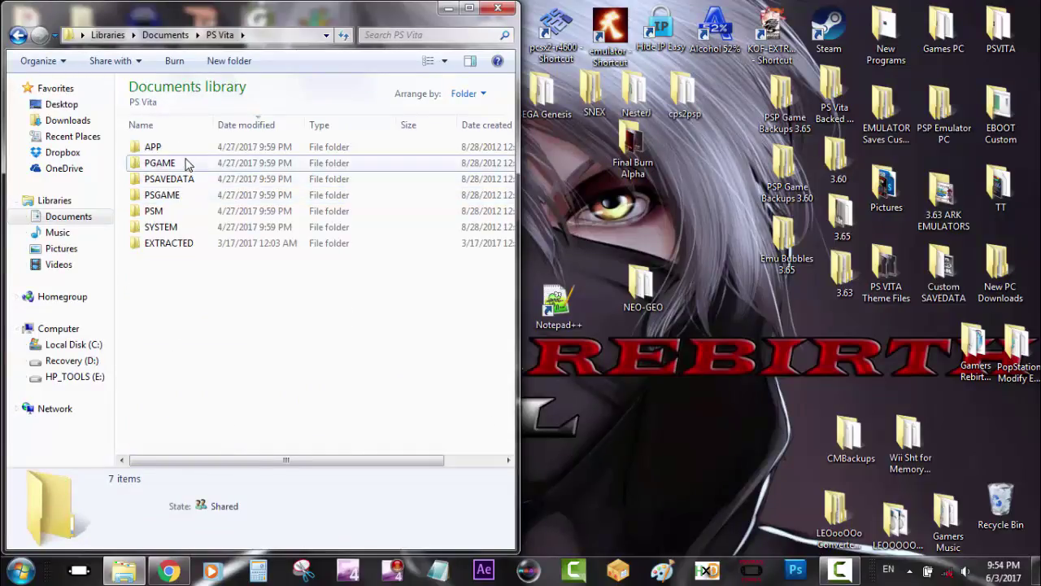
{"action": "double_click", "coordinate": [162, 163]}
{"action": "double_click", "coordinate": [201, 149]}
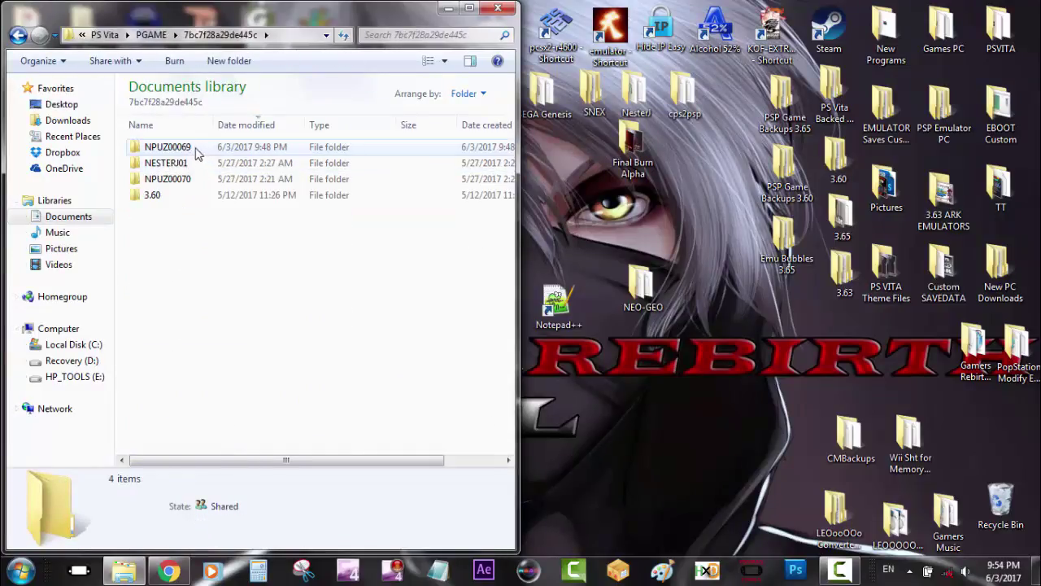
{"action": "left_click", "coordinate": [188, 151]}
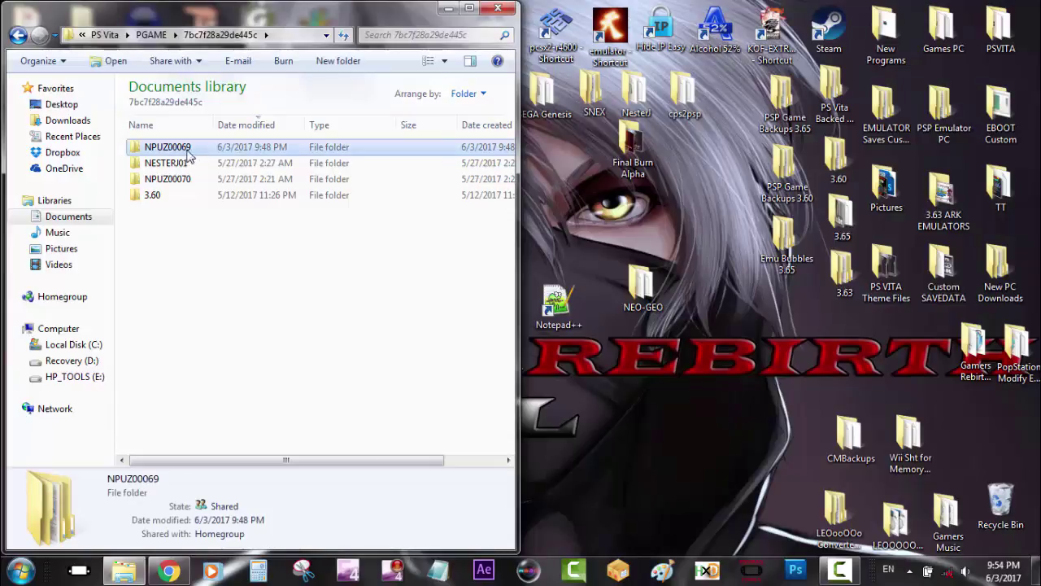
Step: Switch to PSVImgTools and start unsigning and extracting a Playstation Portable backup signed to the Gamers3.60Slim account
{"action": "left_click", "coordinate": [748, 572]}
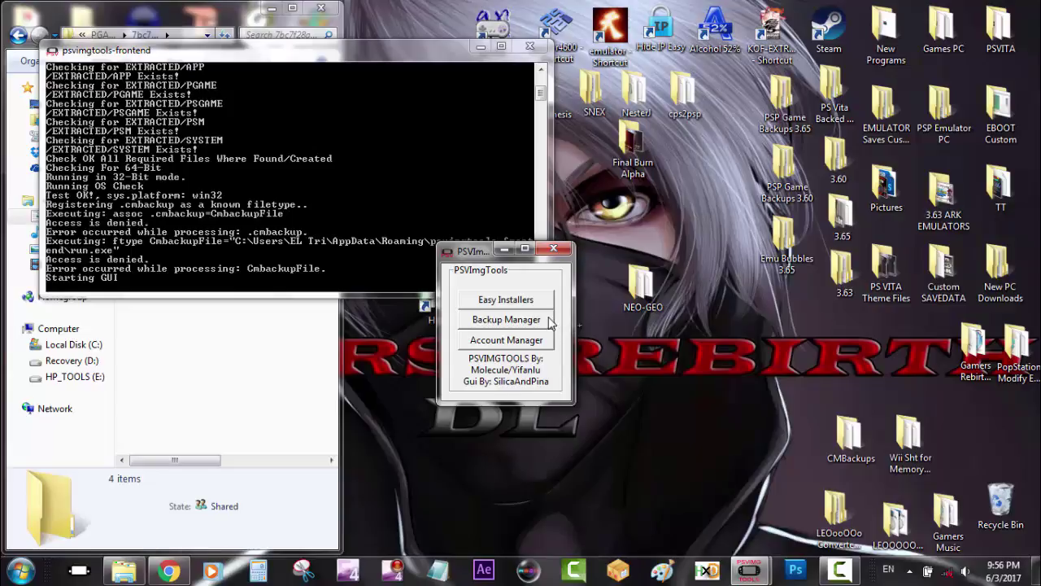
{"action": "left_click", "coordinate": [550, 321]}
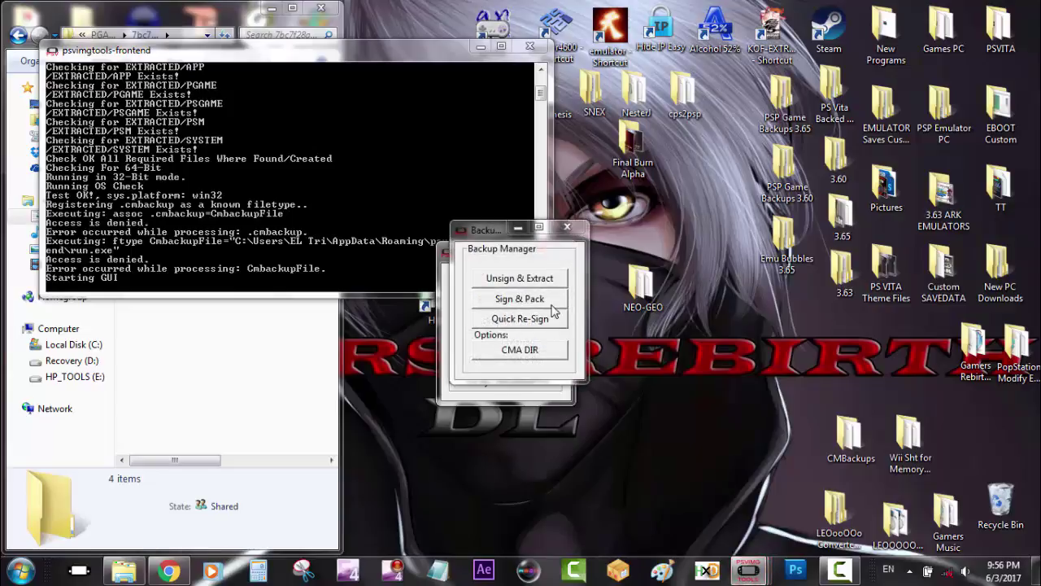
{"action": "left_click", "coordinate": [563, 279]}
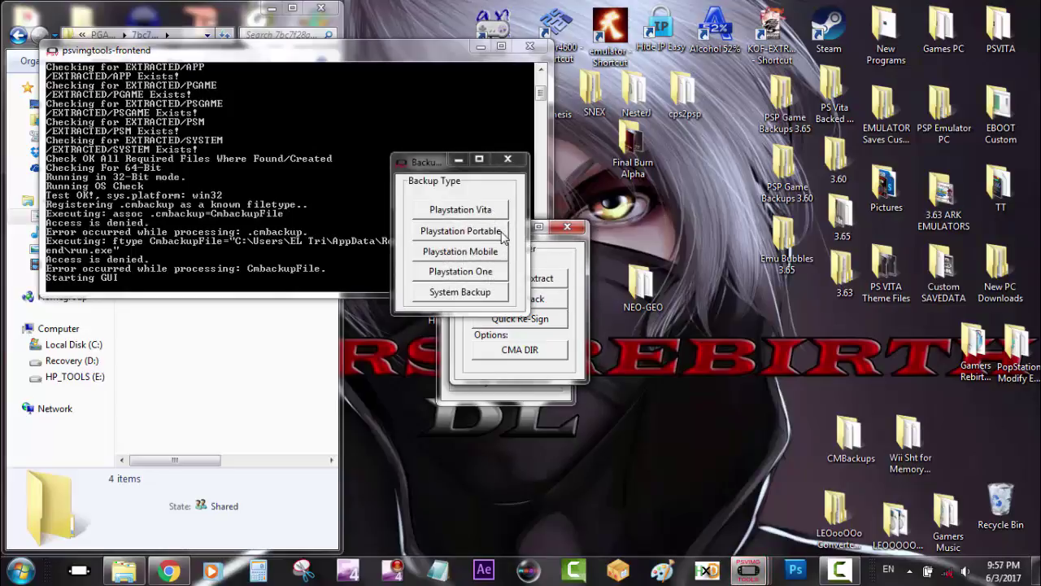
{"action": "left_click", "coordinate": [504, 232]}
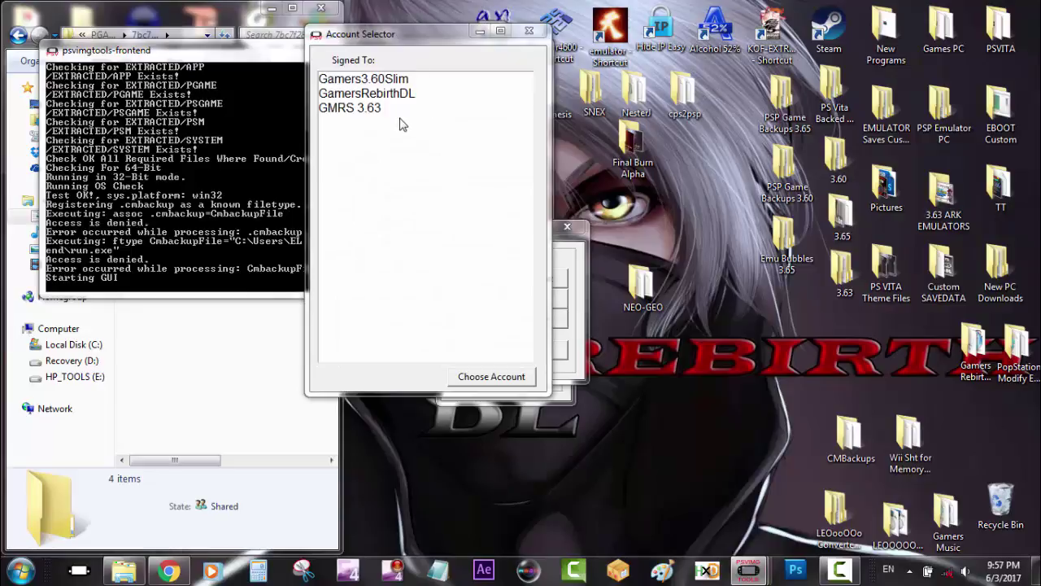
{"action": "left_click", "coordinate": [412, 83]}
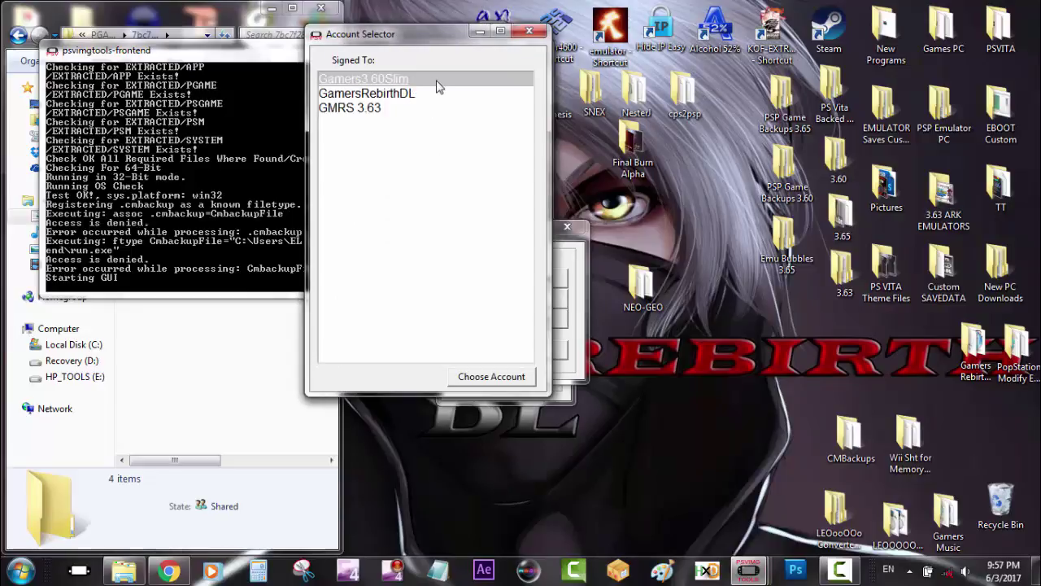
{"action": "left_click", "coordinate": [530, 378]}
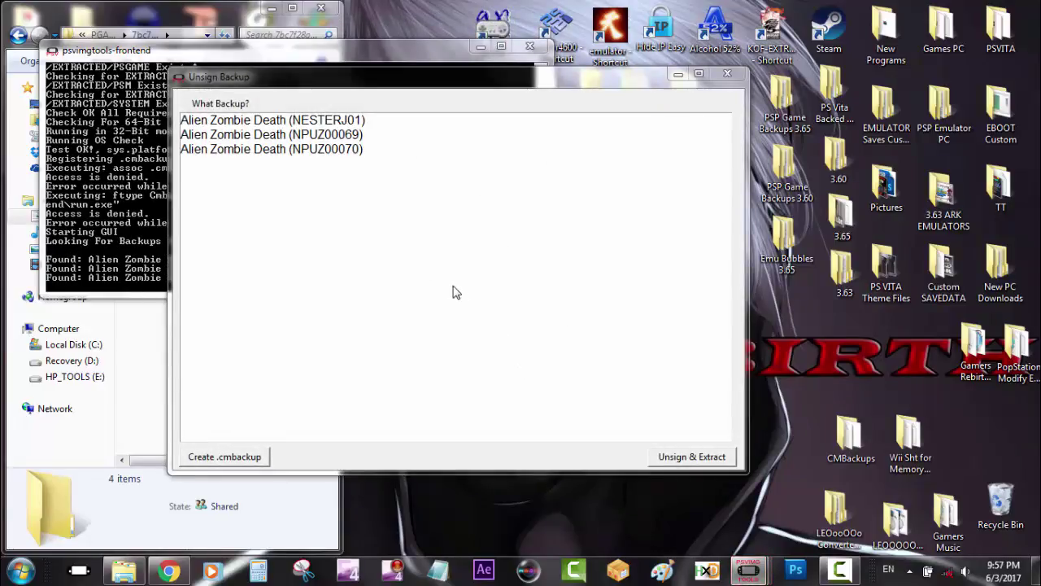
Step: Unsign and extract the Alien Zombie Death (NPUZ00069) backup, and close the tool and the extra My Documents window
{"action": "left_click", "coordinate": [240, 137]}
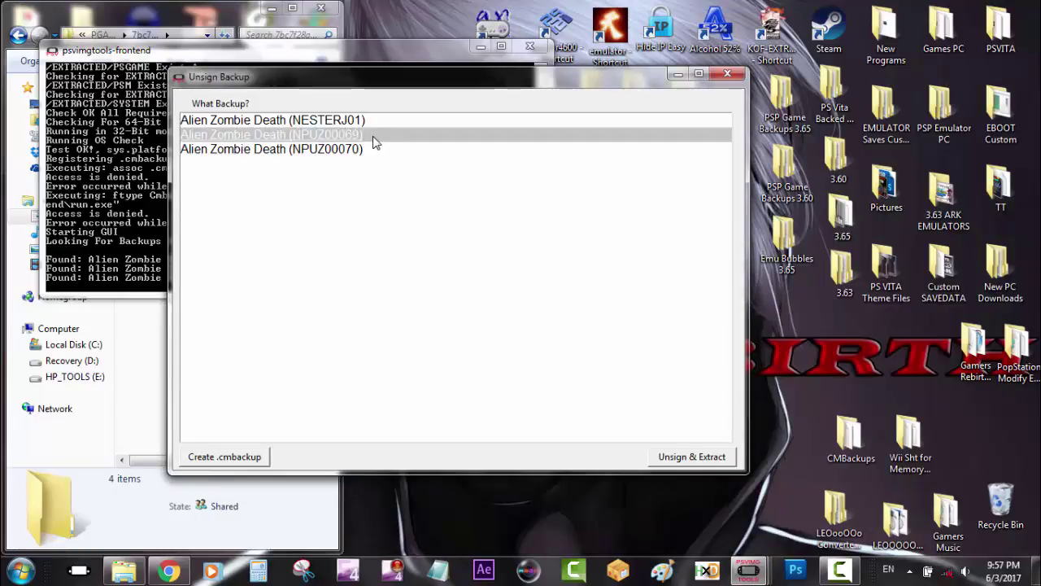
{"action": "left_click", "coordinate": [732, 456]}
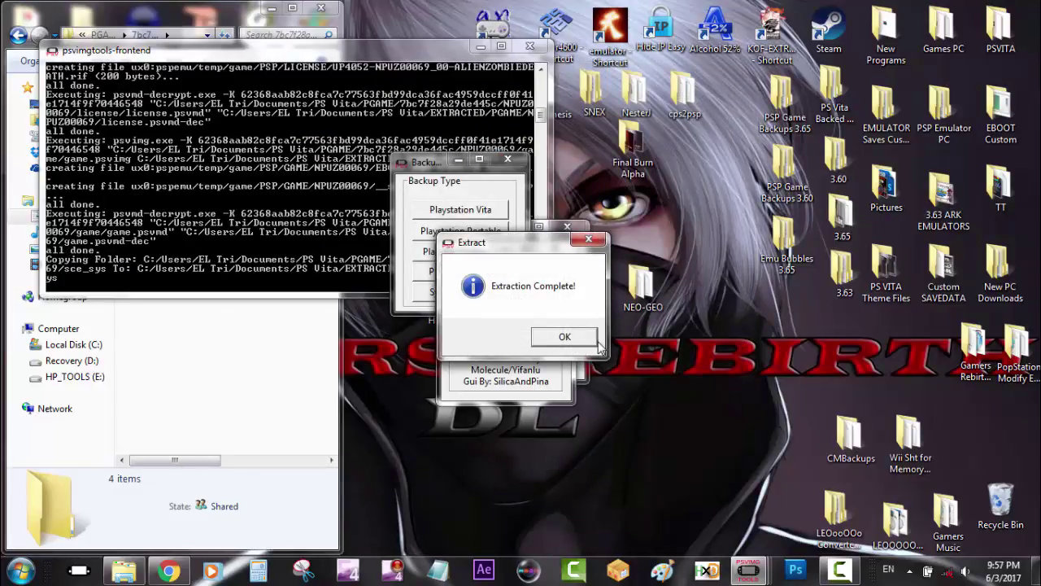
{"action": "left_click", "coordinate": [585, 342]}
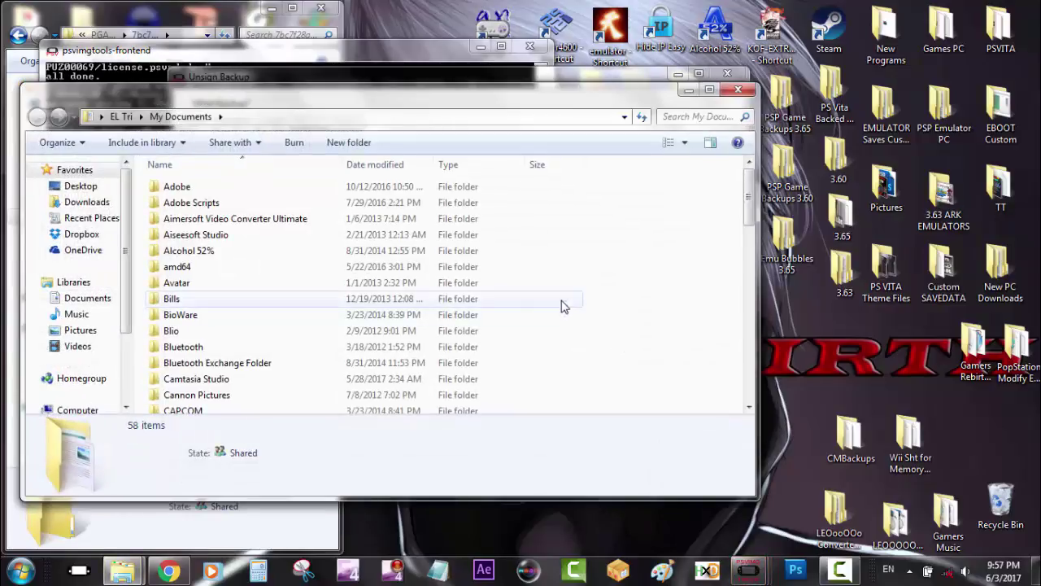
{"action": "left_click", "coordinate": [530, 46]}
{"action": "left_click", "coordinate": [726, 94]}
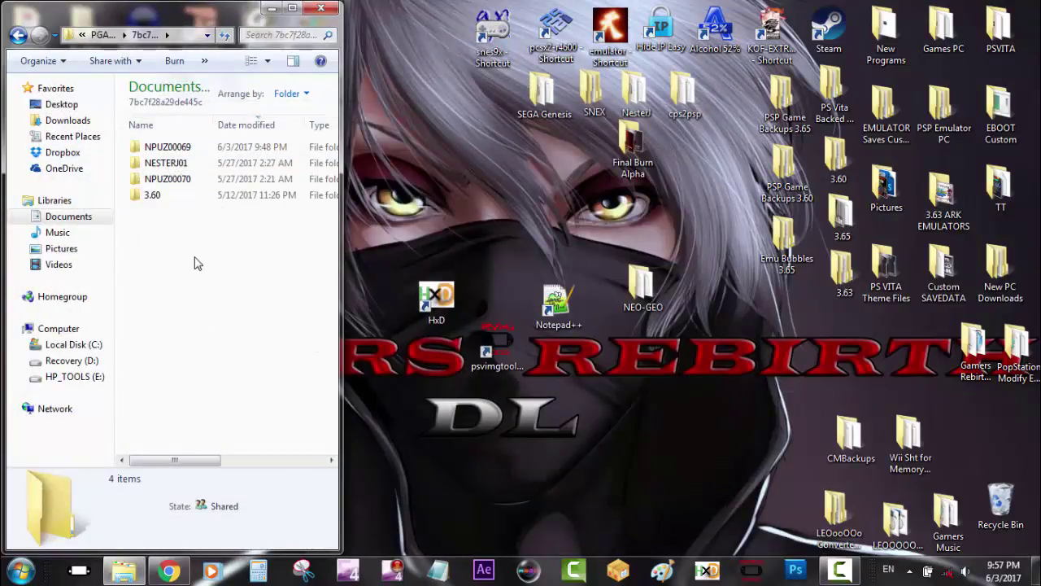
Step: Open the EXTRACTED folder inside PS Vita in the Documents library and widen its window
{"action": "key", "text": "BackSpace"}
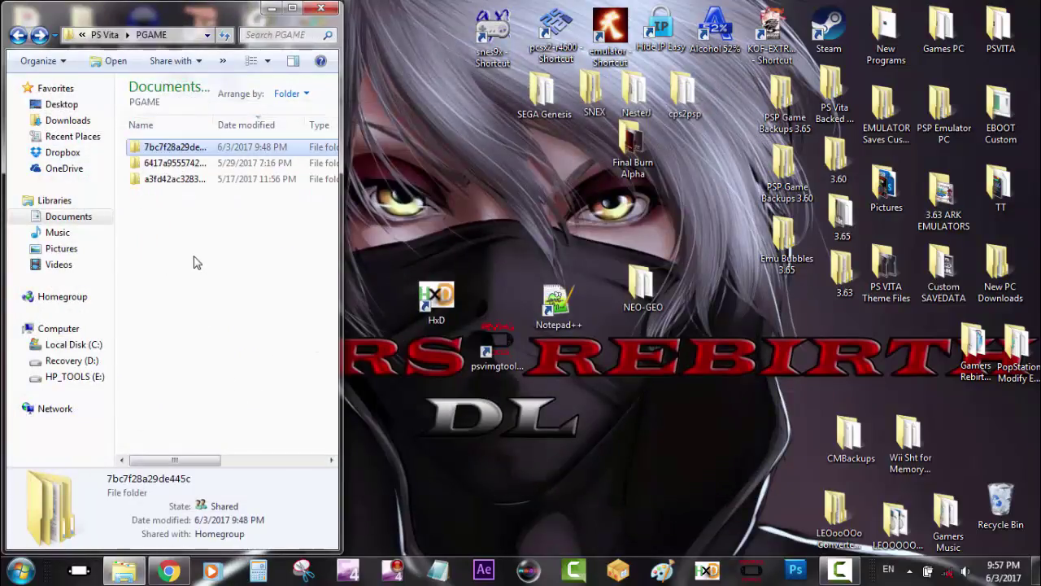
{"action": "left_click", "coordinate": [81, 218]}
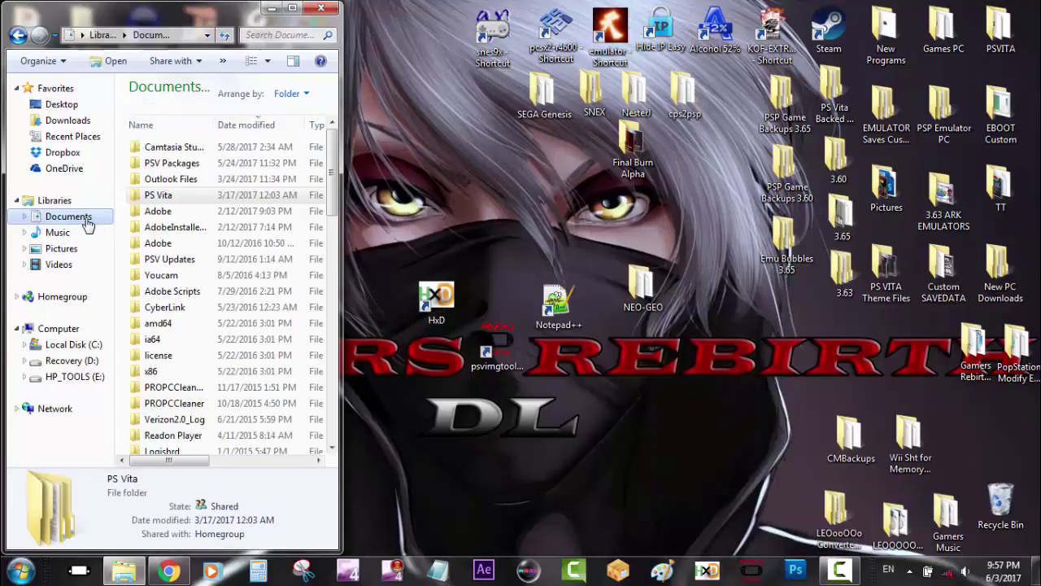
{"action": "double_click", "coordinate": [184, 200]}
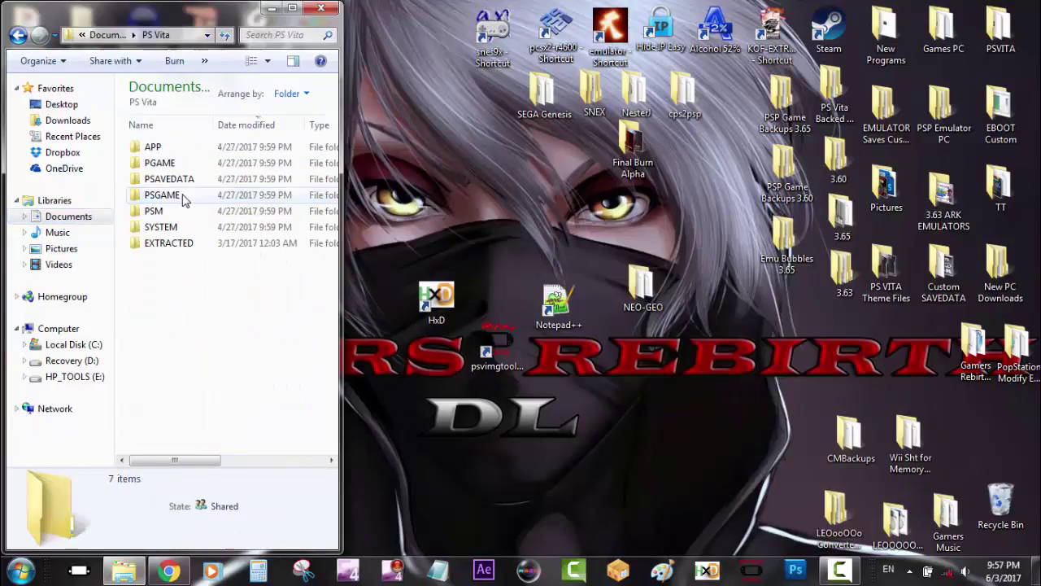
{"action": "double_click", "coordinate": [203, 251]}
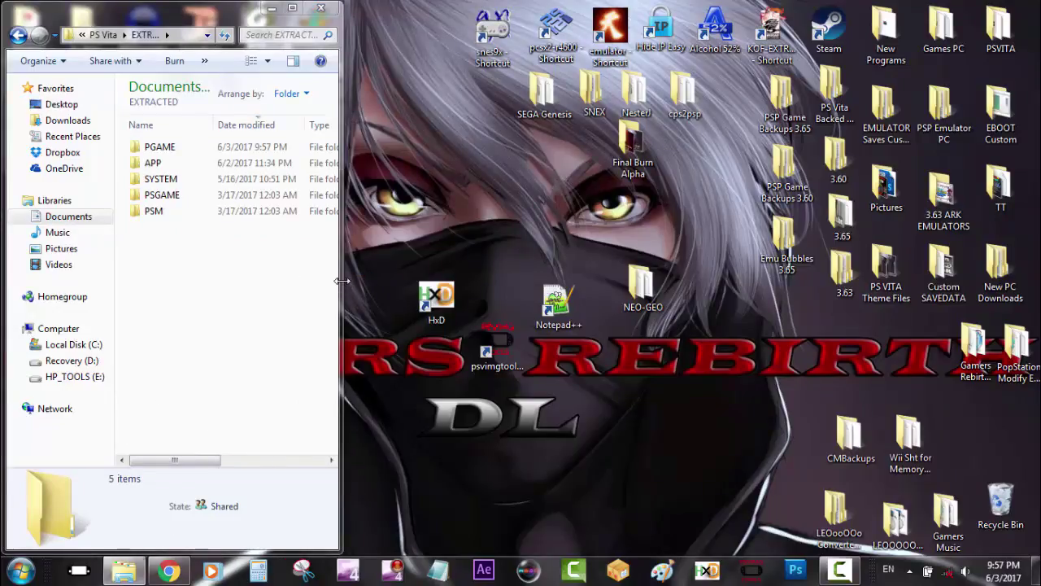
{"action": "left_click_drag", "start_coordinate": [344, 279], "coordinate": [411, 280]}
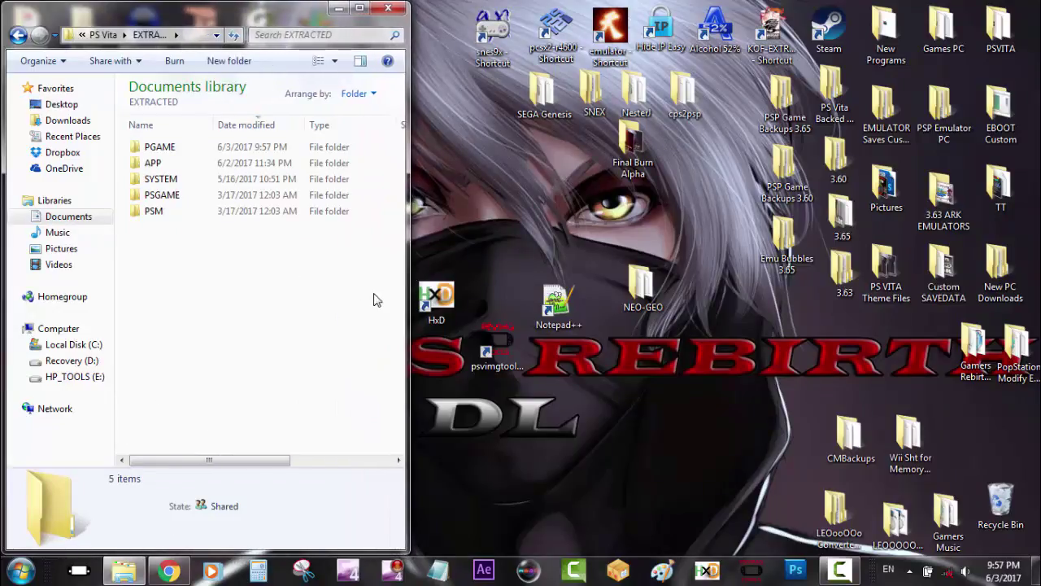
Step: Open the ux0_pspemu_temp_game_PSP_GAME_NPUZ00069 folder inside the extracted PGAME backup's game folder and select VITA_PATH.TXT
{"action": "left_click", "coordinate": [199, 152]}
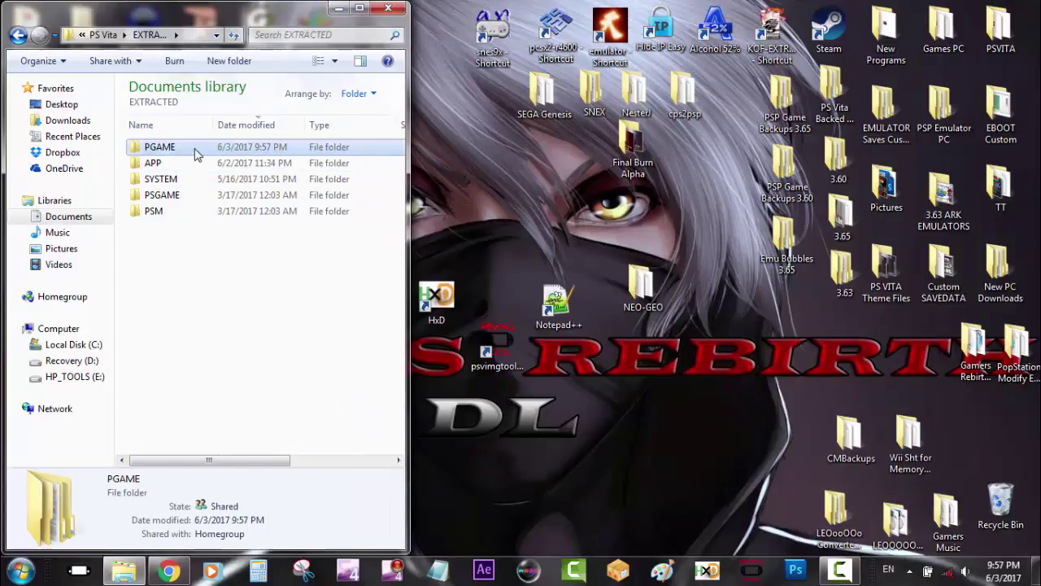
{"action": "double_click", "coordinate": [202, 155]}
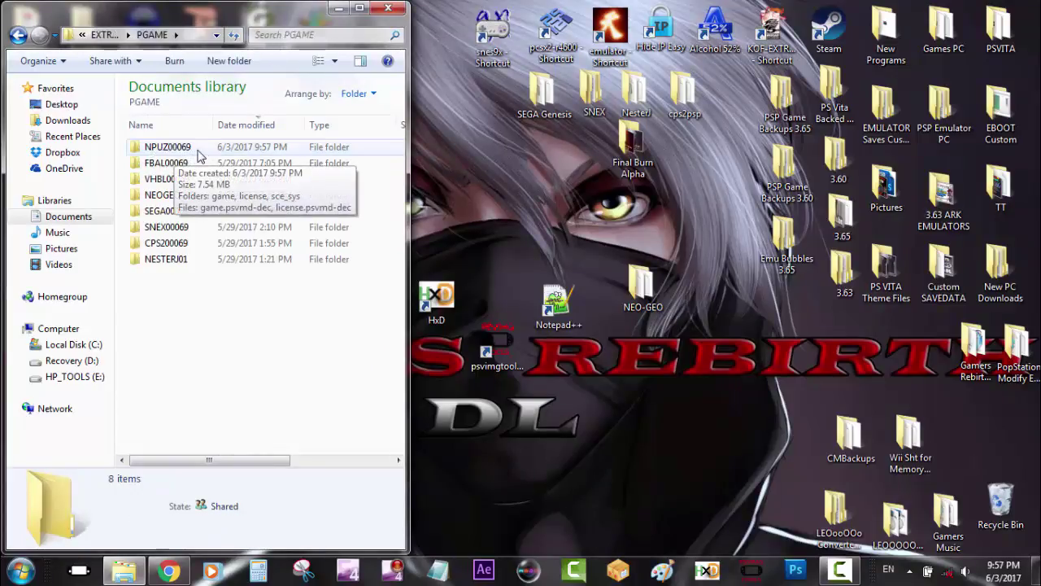
{"action": "double_click", "coordinate": [195, 153]}
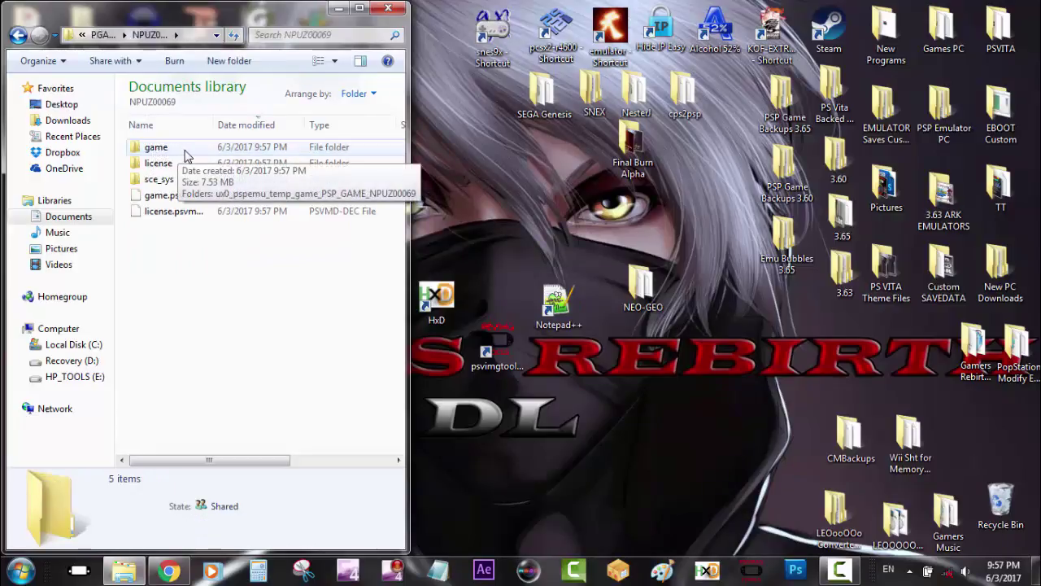
{"action": "double_click", "coordinate": [186, 153]}
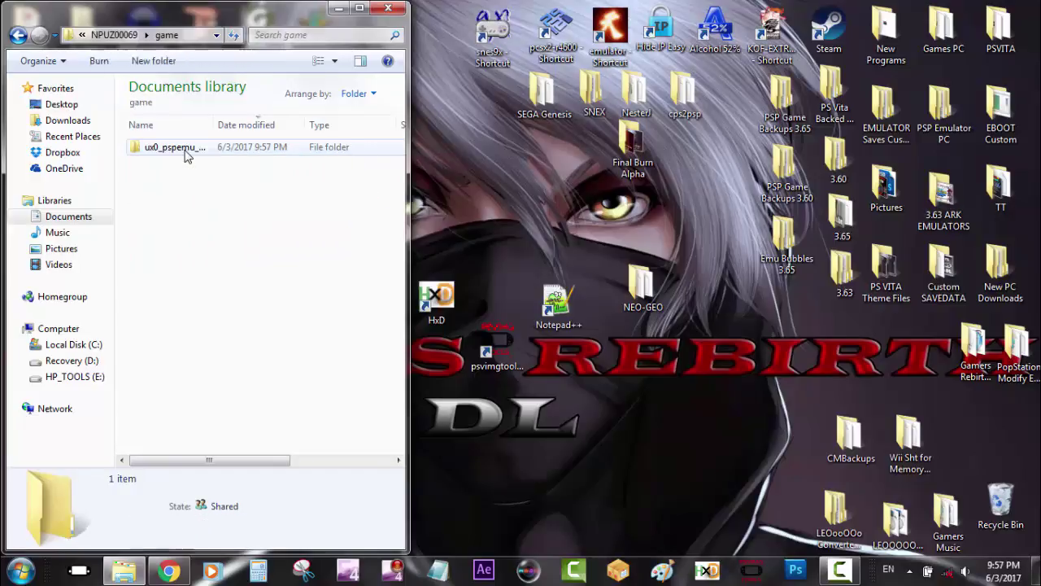
{"action": "left_click", "coordinate": [195, 154]}
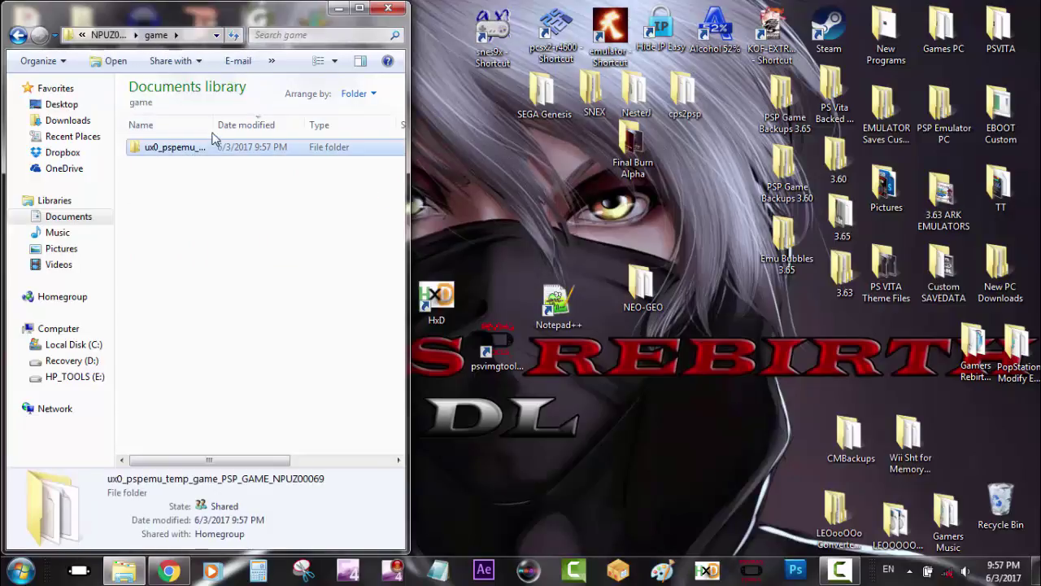
{"action": "left_click_drag", "start_coordinate": [217, 128], "coordinate": [261, 128]}
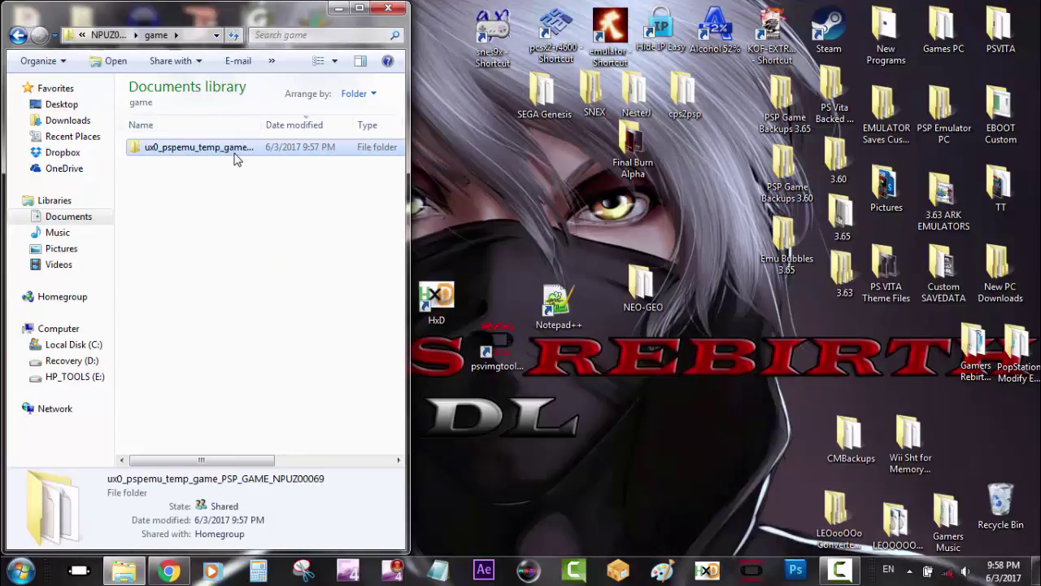
{"action": "double_click", "coordinate": [235, 158]}
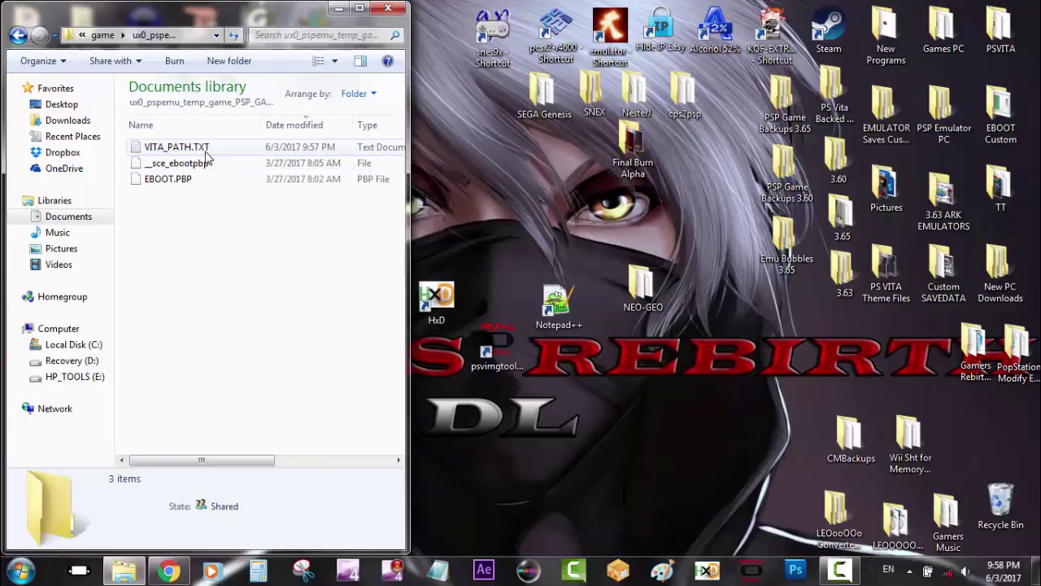
{"action": "left_click", "coordinate": [227, 156]}
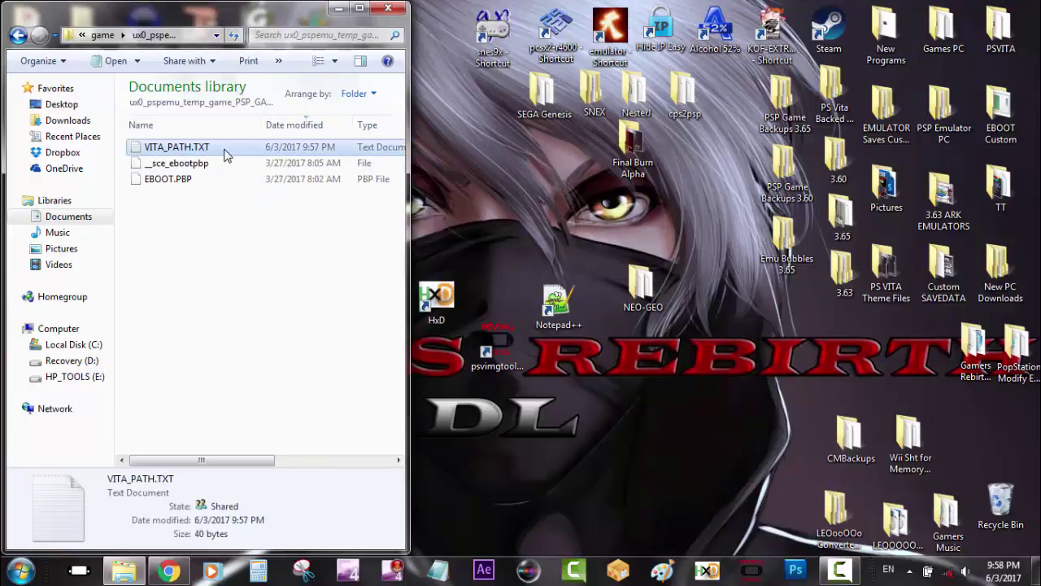
Step: Open VITA_PATH.TXT in Notepad++ and change the ID at the end of the path from NPUZ00069 to NEOGEO069
{"action": "right_click", "coordinate": [225, 150]}
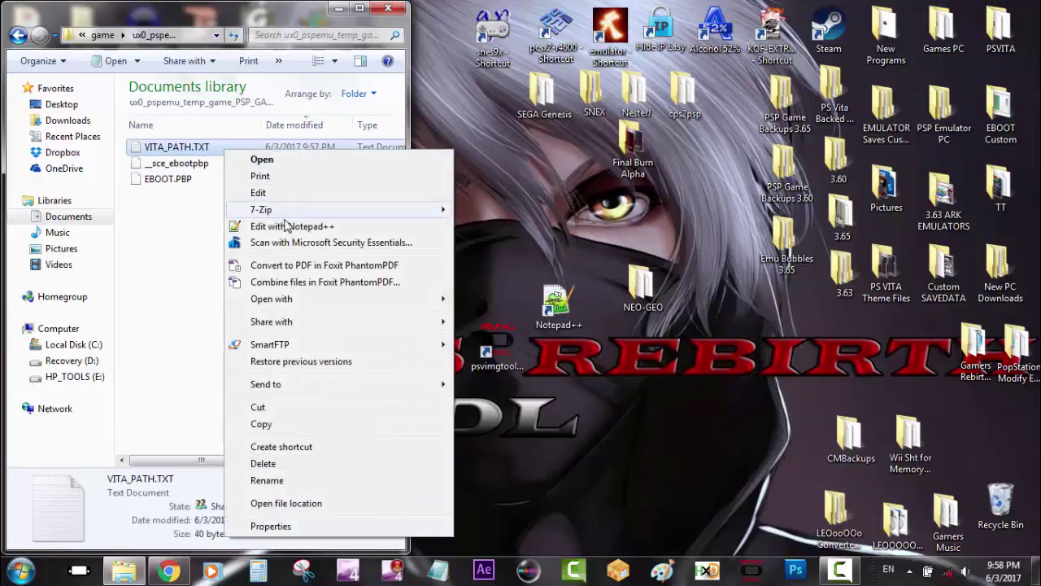
{"action": "left_click", "coordinate": [339, 228]}
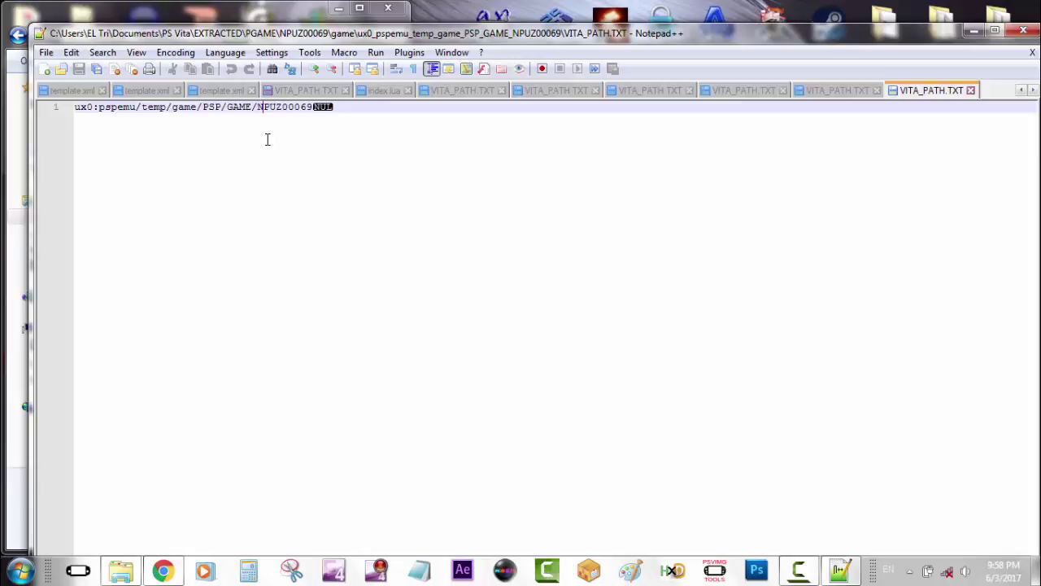
{"action": "key", "text": "Caps_Lock"}
{"action": "type", "text": "E"}
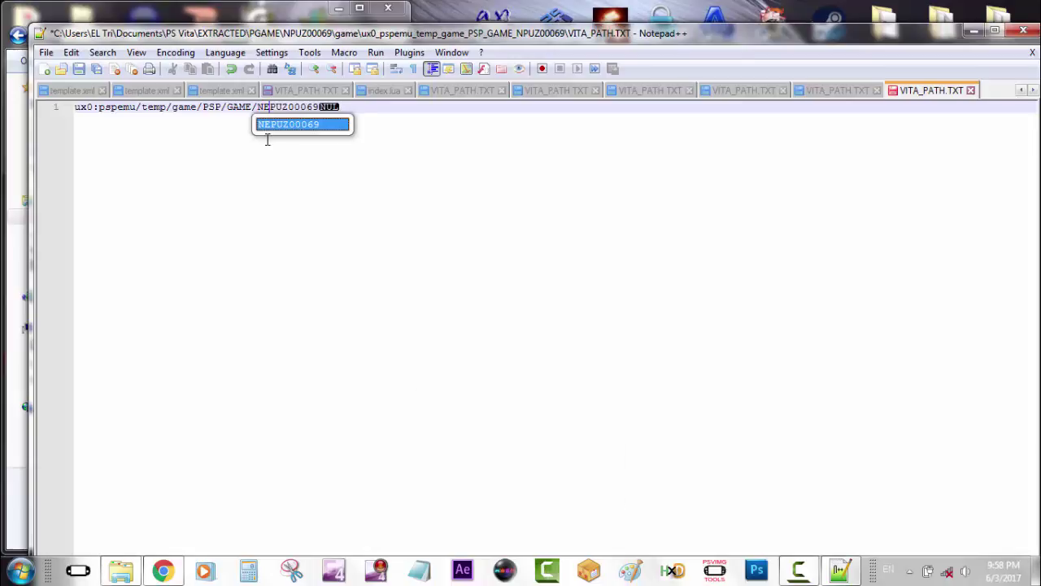
{"action": "key", "text": "Delete"}
{"action": "type", "text": "O"}
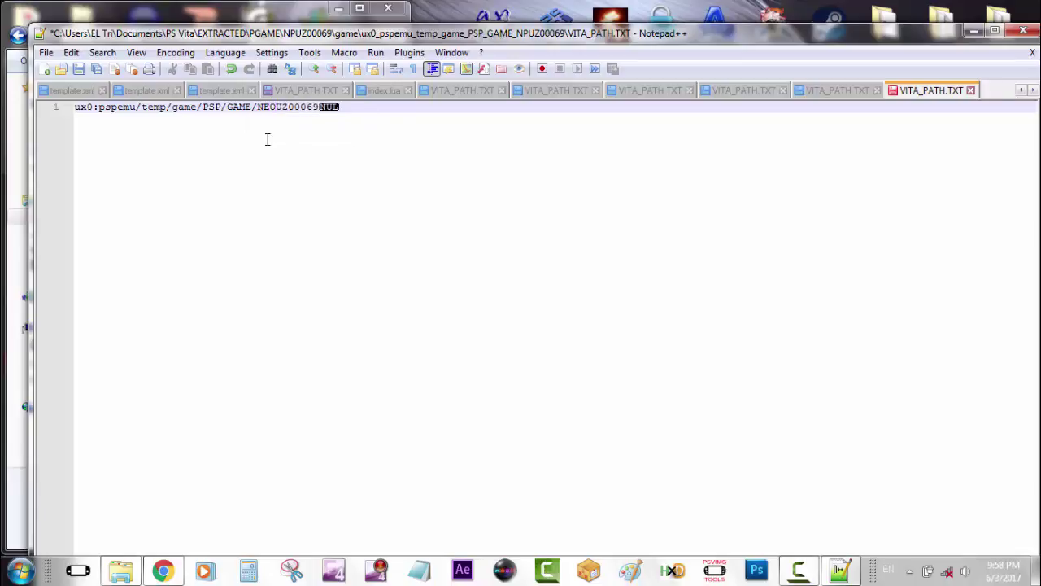
{"action": "key", "text": "Delete"}
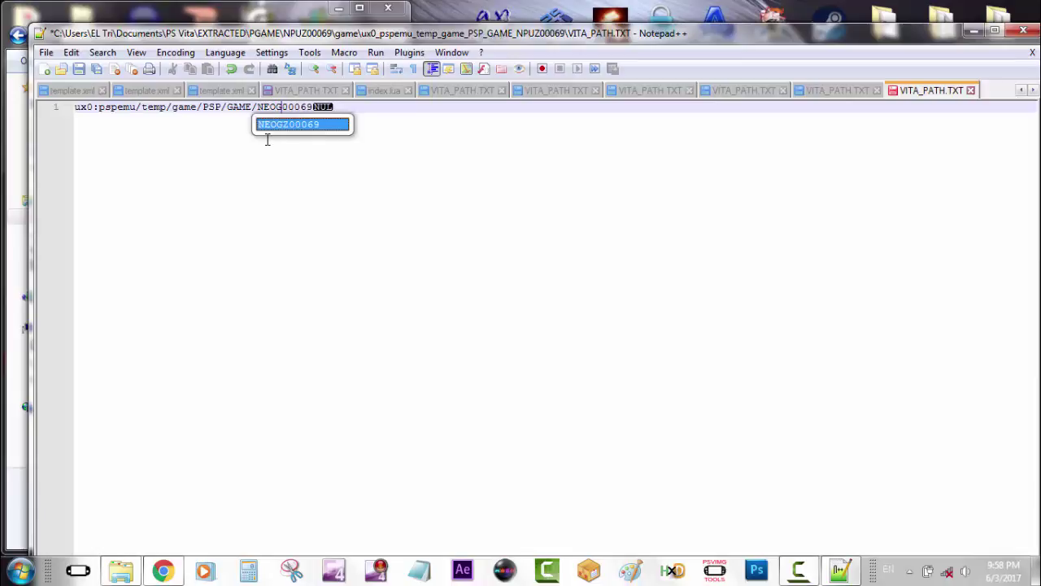
{"action": "type", "text": "E"}
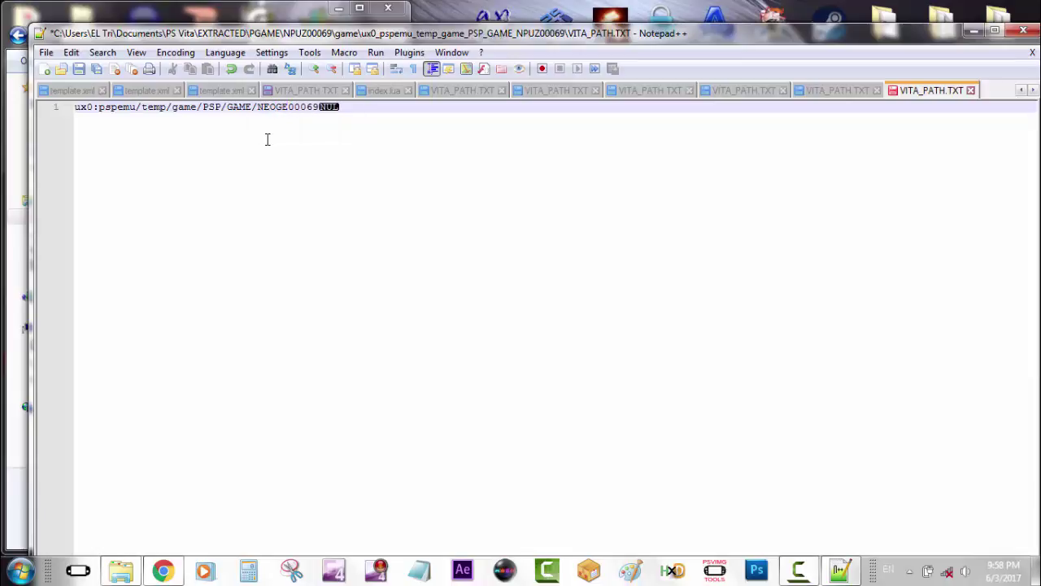
{"action": "key", "text": "Delete"}
{"action": "type", "text": "O"}
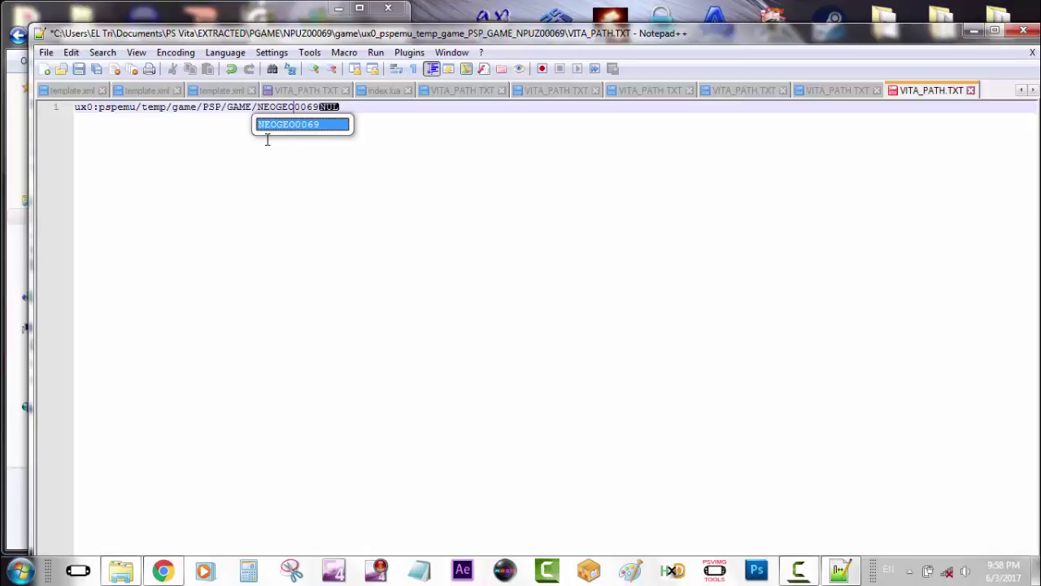
{"action": "key", "text": "Delete"}
{"action": "key", "text": "Escape"}
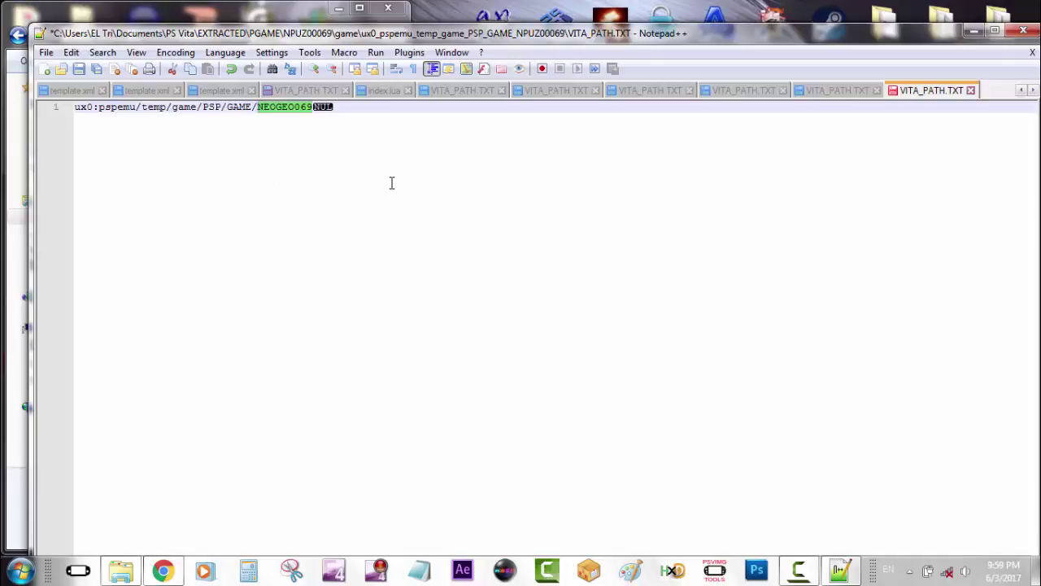
Step: Save the edited VITA_PATH.TXT and close Notepad++
{"action": "left_click", "coordinate": [46, 52]}
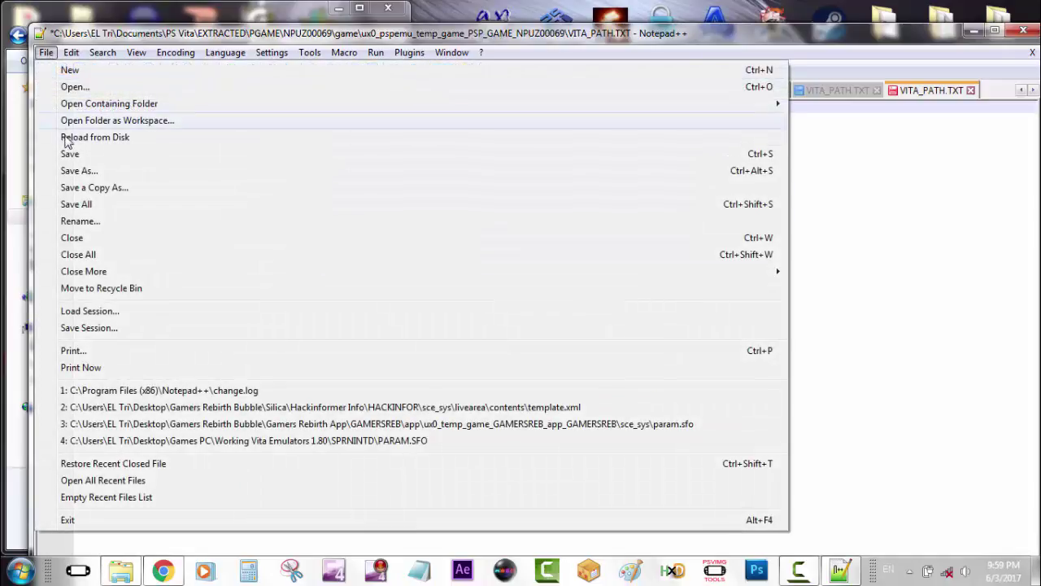
{"action": "left_click", "coordinate": [110, 158]}
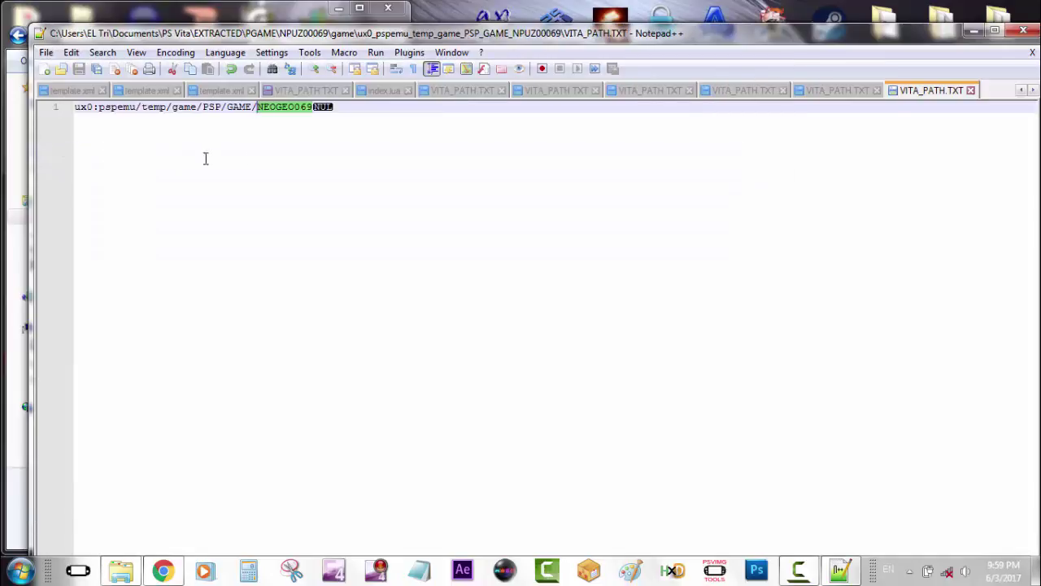
{"action": "left_click", "coordinate": [1023, 31]}
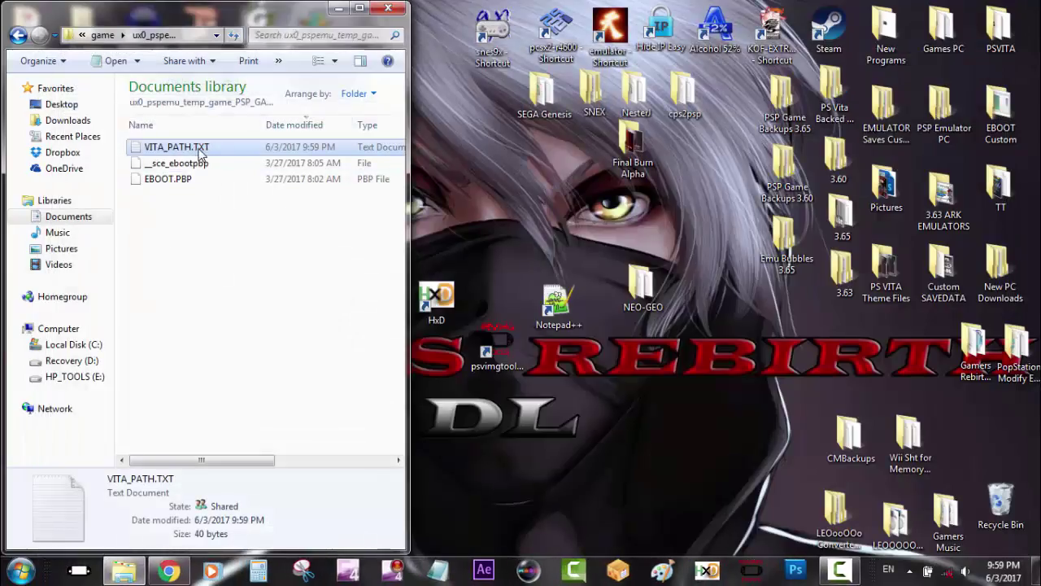
Step: Reopen VITA_PATH.TXT in Notepad to check the saved path, and close it
{"action": "double_click", "coordinate": [218, 148]}
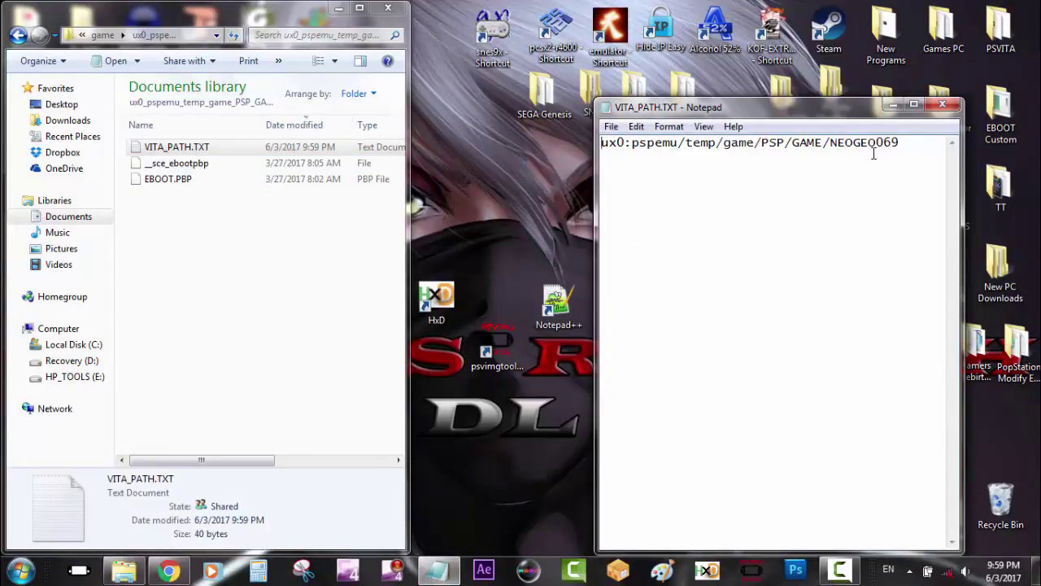
{"action": "left_click", "coordinate": [942, 107]}
{"action": "left_click", "coordinate": [180, 223]}
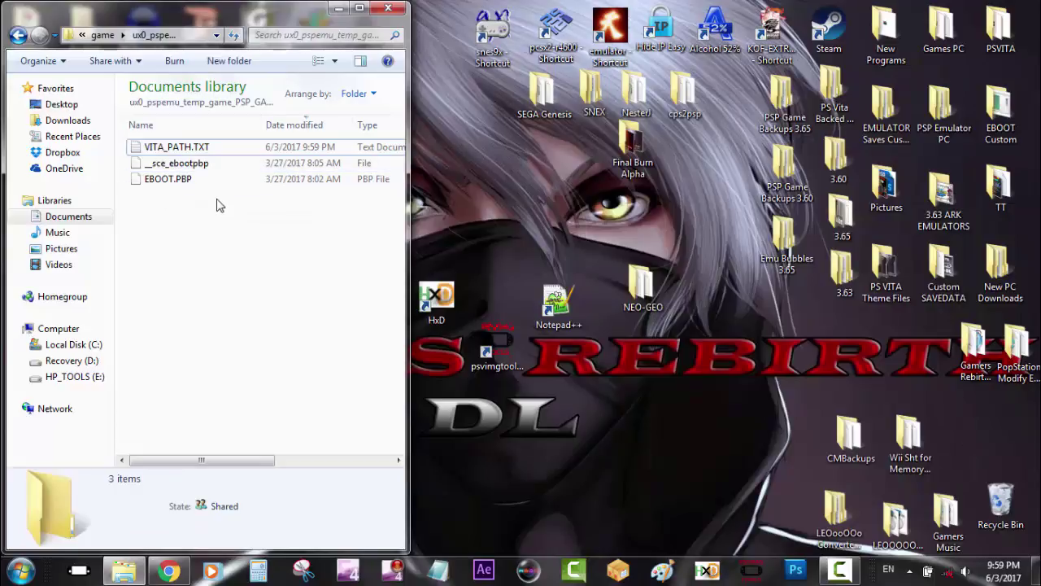
Step: Open the NEO-GEO folder from the desktop and place its window beside the extracted game folder
{"action": "left_click", "coordinate": [664, 287]}
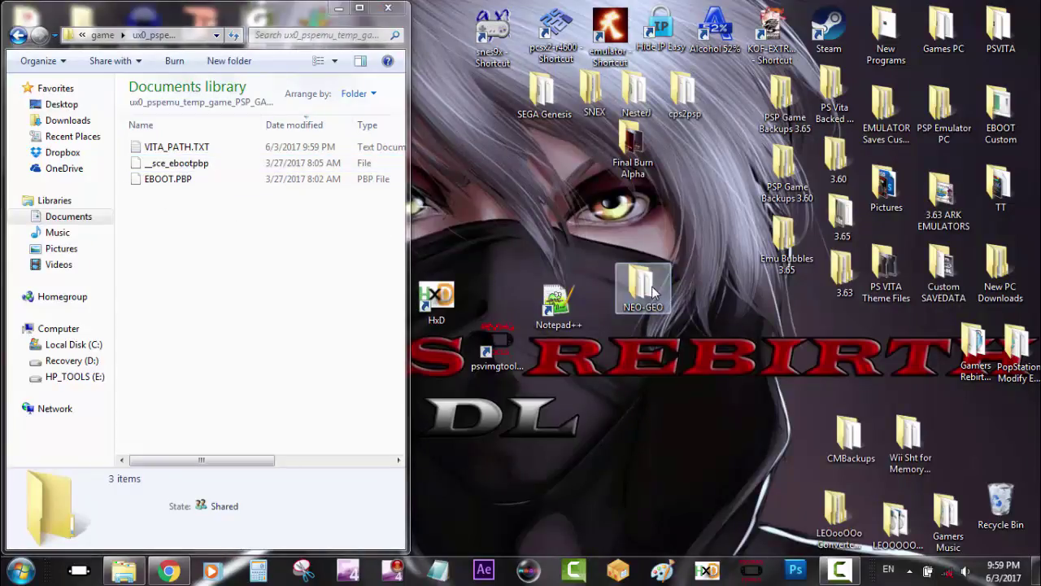
{"action": "double_click", "coordinate": [652, 286]}
{"action": "left_click_drag", "start_coordinate": [450, 92], "coordinate": [578, 108]}
{"action": "left_click_drag", "start_coordinate": [480, 102], "coordinate": [1039, 104]}
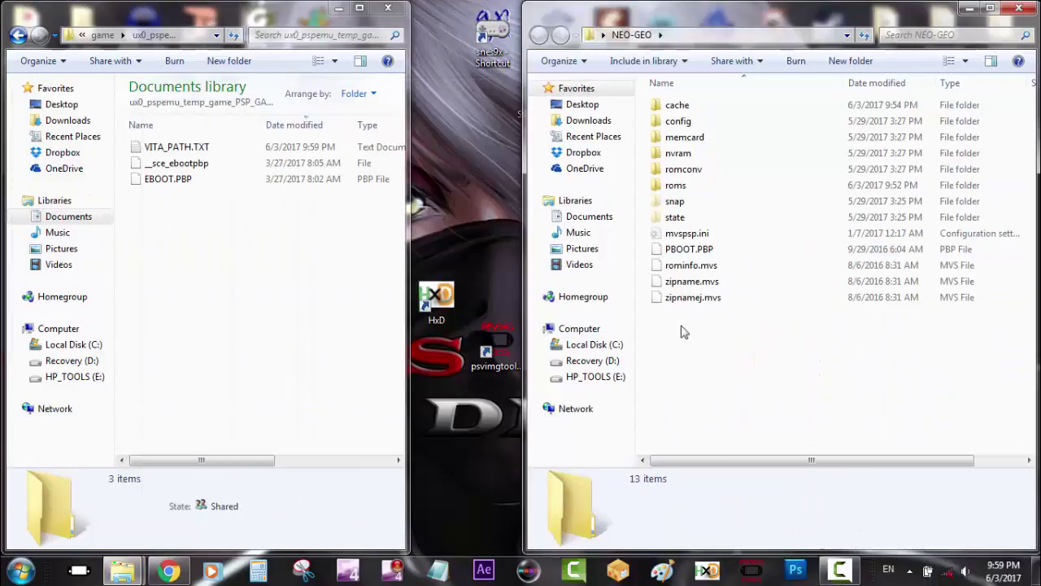
Step: Copy all the folders and files in NEO-GEO into the extracted ux0_pspemu_temp_game_PSP_GAME_NPUZ00069 folder
{"action": "left_click_drag", "start_coordinate": [718, 350], "coordinate": [710, 121]}
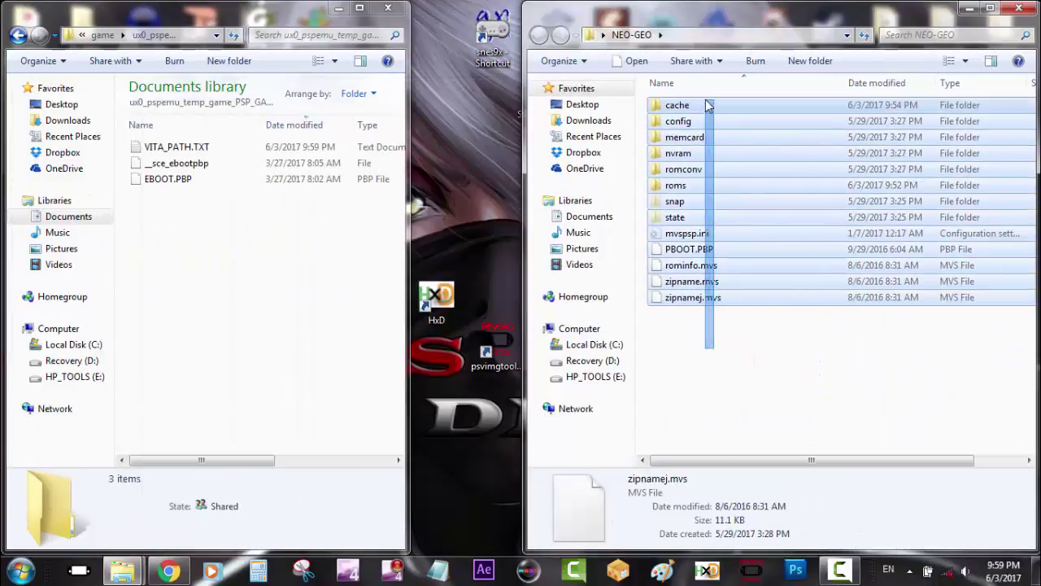
{"action": "left_click_drag", "start_coordinate": [708, 105], "coordinate": [708, 104]}
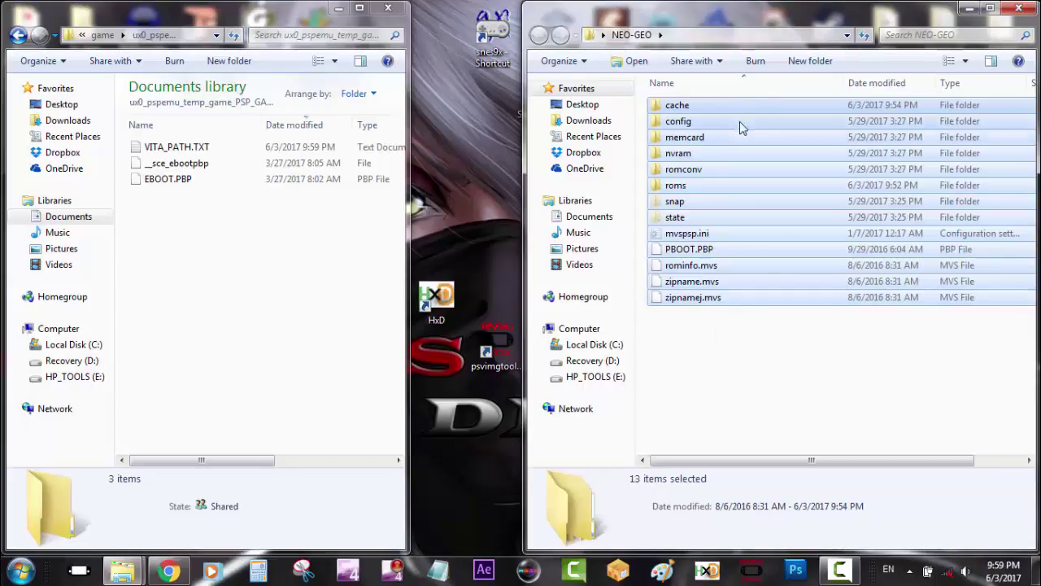
{"action": "right_click", "coordinate": [741, 107]}
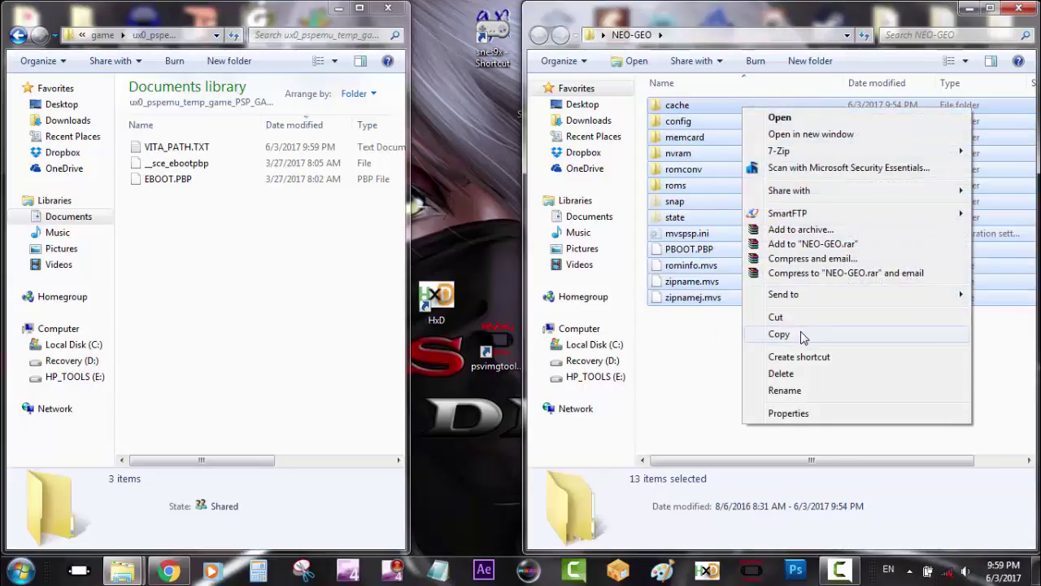
{"action": "left_click", "coordinate": [778, 335]}
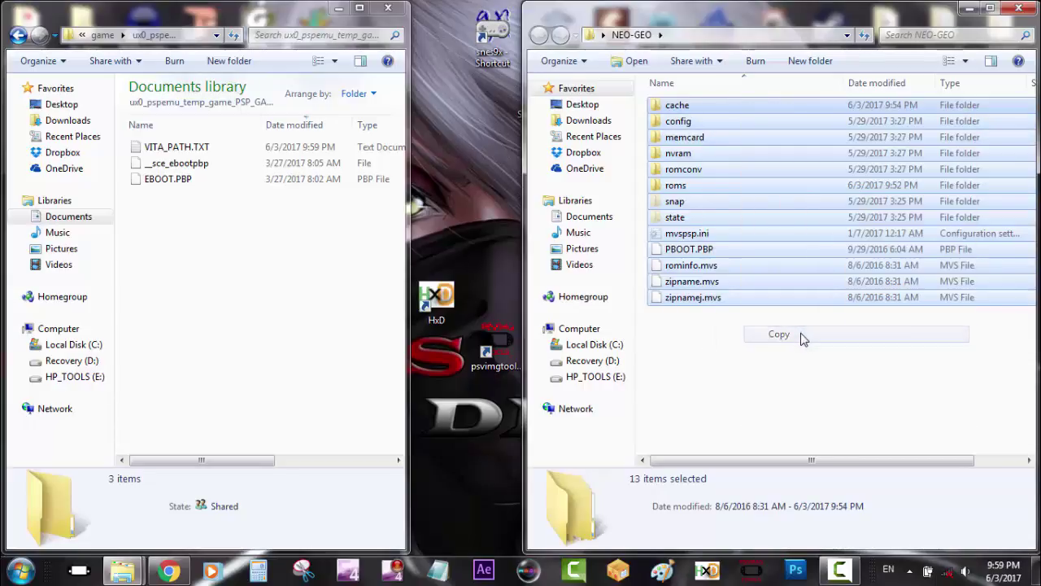
{"action": "left_click", "coordinate": [163, 246]}
{"action": "right_click", "coordinate": [162, 245]}
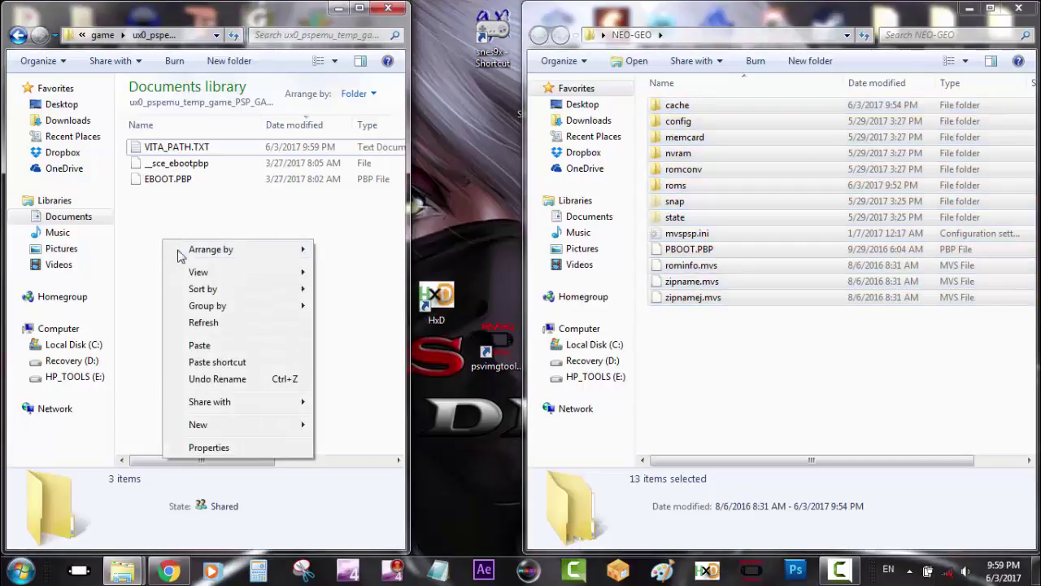
{"action": "left_click", "coordinate": [200, 345]}
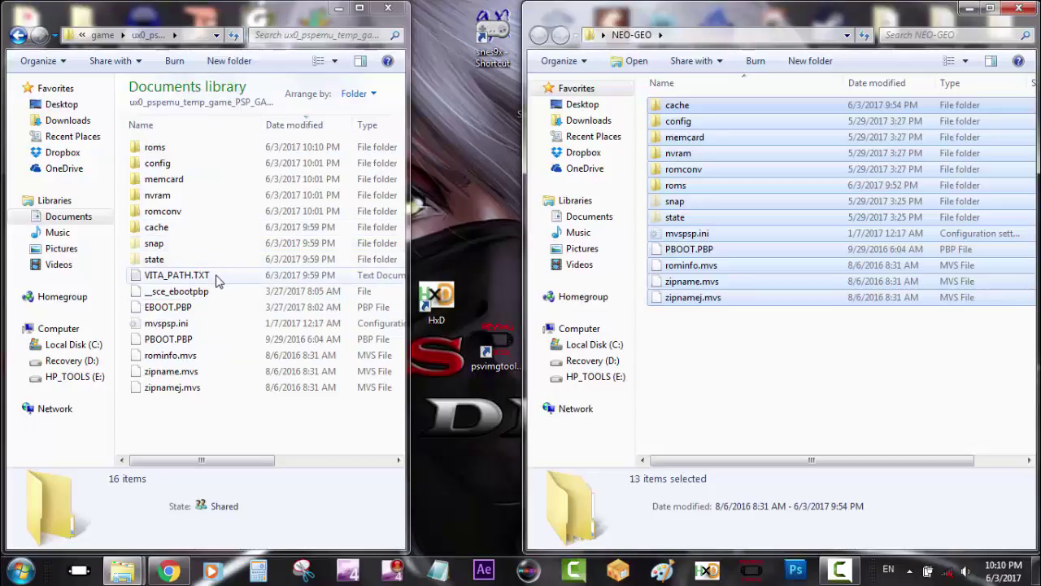
Step: Go back up to the extracted NPUZ00069 folder and open its sce_sys folder
{"action": "left_click", "coordinate": [216, 280]}
{"action": "key", "text": "BackSpace"}
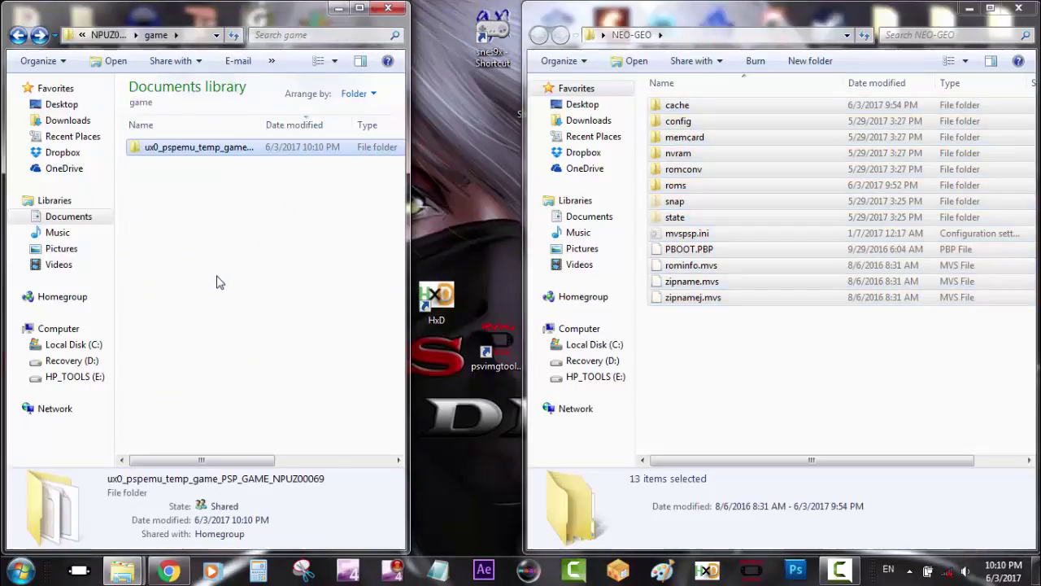
{"action": "key", "text": "BackSpace"}
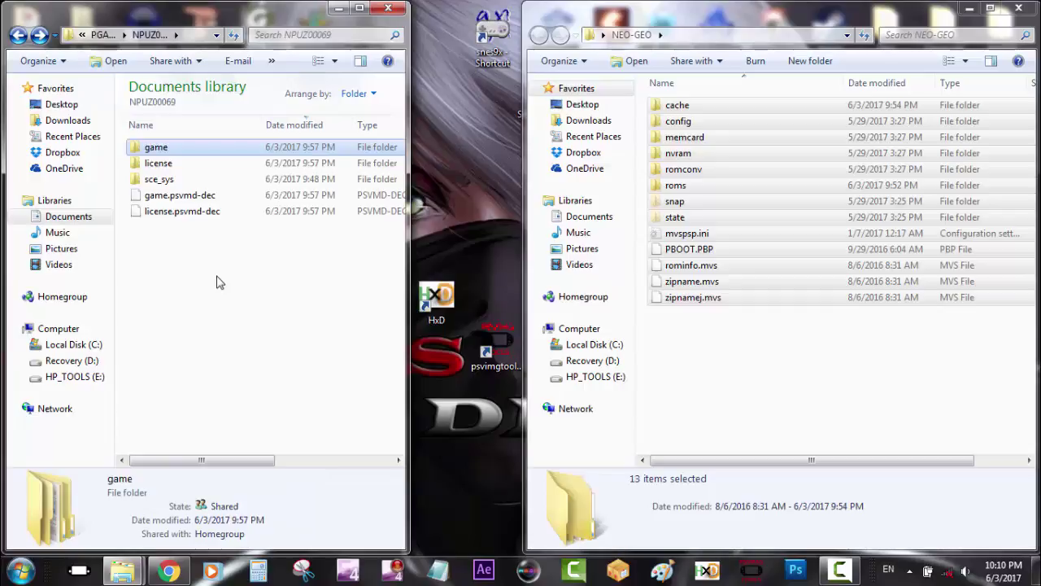
{"action": "left_click", "coordinate": [187, 185]}
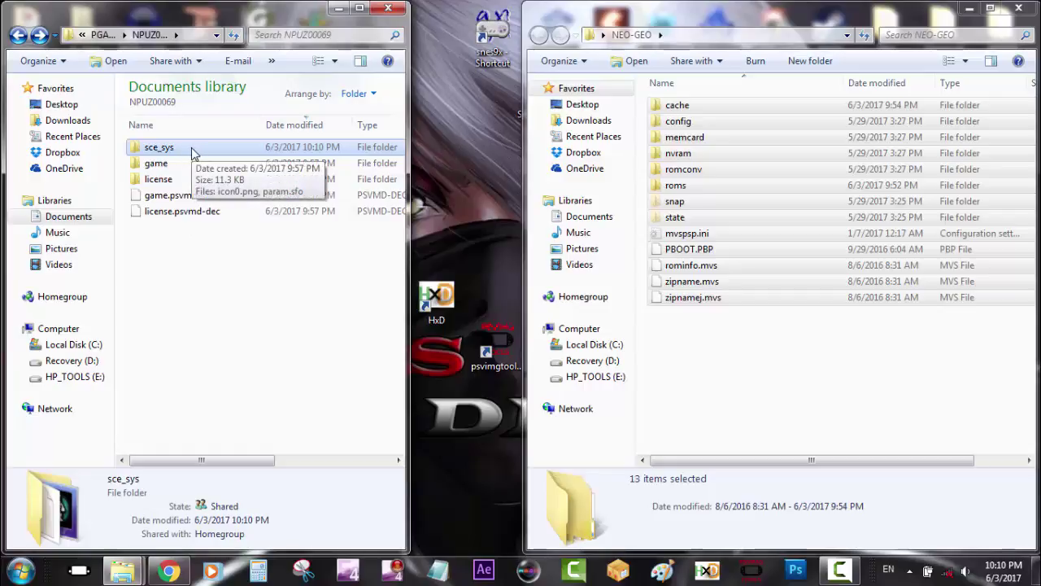
{"action": "double_click", "coordinate": [192, 152]}
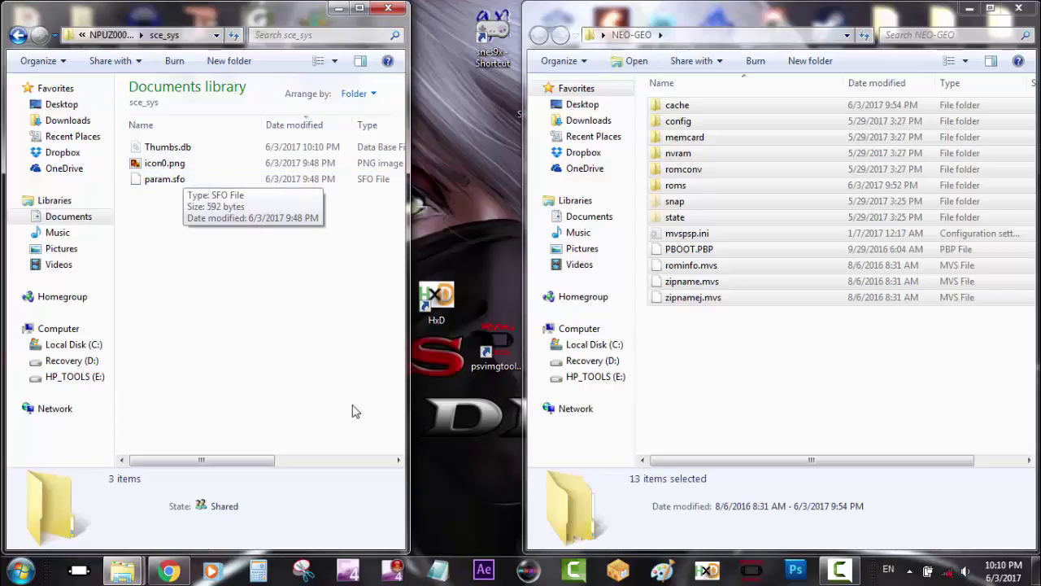
Step: Launch HxD, reduce its window from full screen, and load param.sfo from the sce_sys folder into it
{"action": "left_click", "coordinate": [714, 572]}
{"action": "double_click", "coordinate": [559, 205]}
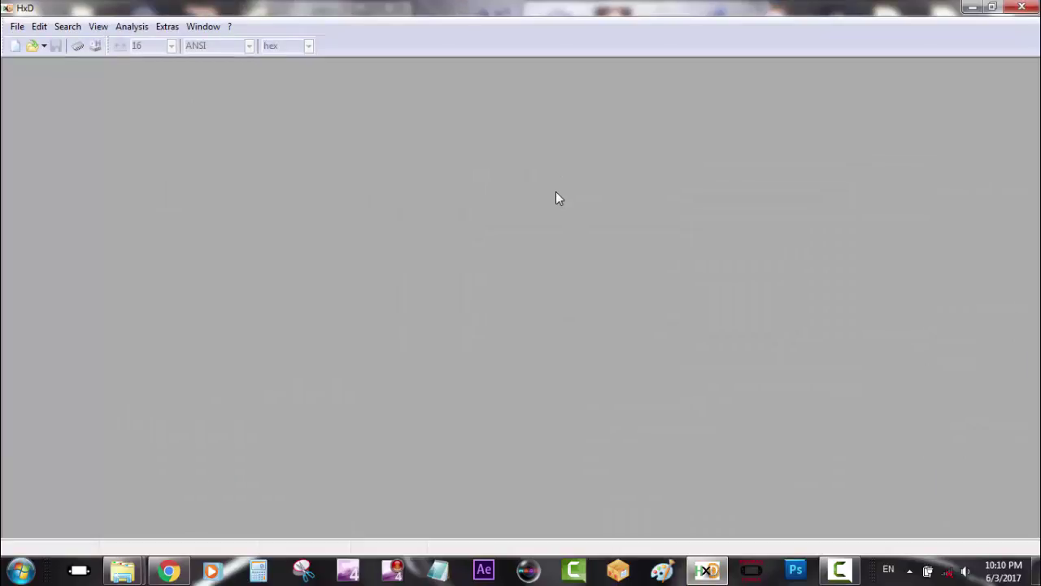
{"action": "double_click", "coordinate": [549, 7]}
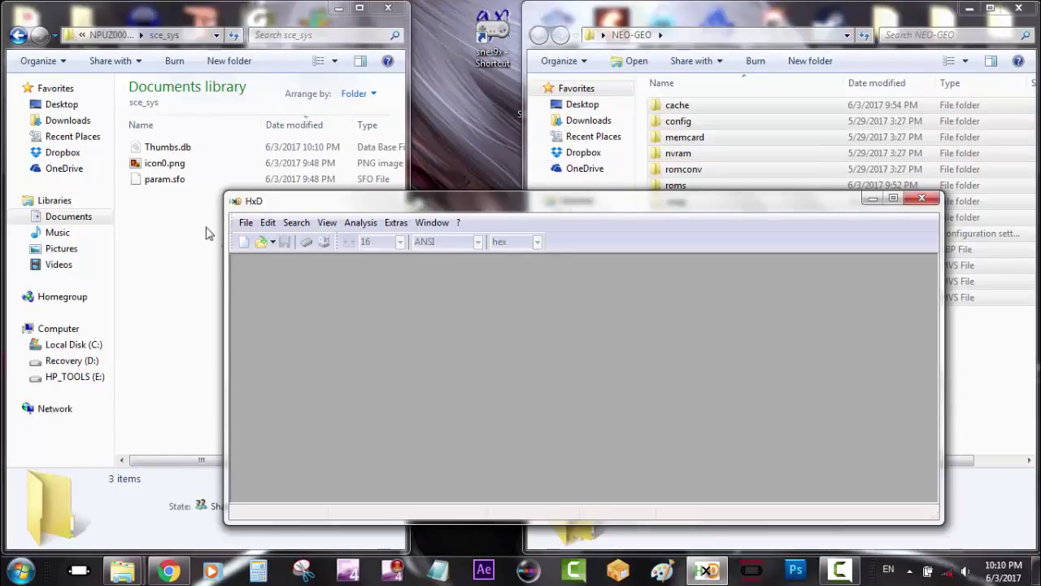
{"action": "left_click_drag", "start_coordinate": [163, 180], "coordinate": [348, 393]}
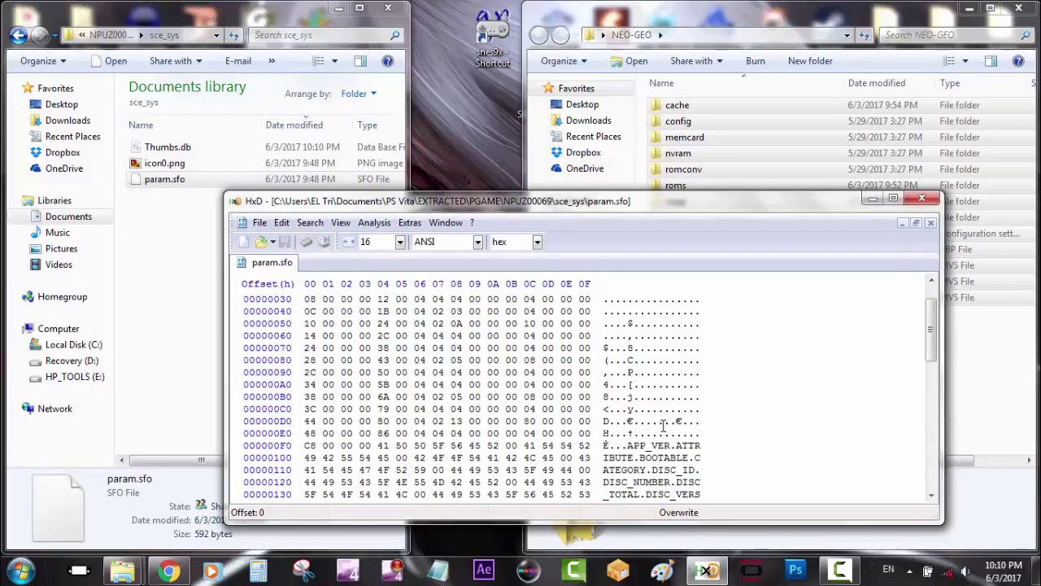
Step: Overwrite the NPUZ00069 disc ID in param.sfo so that it reads NEOGEO069
{"action": "scroll", "coordinate": [662, 425], "scroll_direction": "down", "scroll_amount": 4}
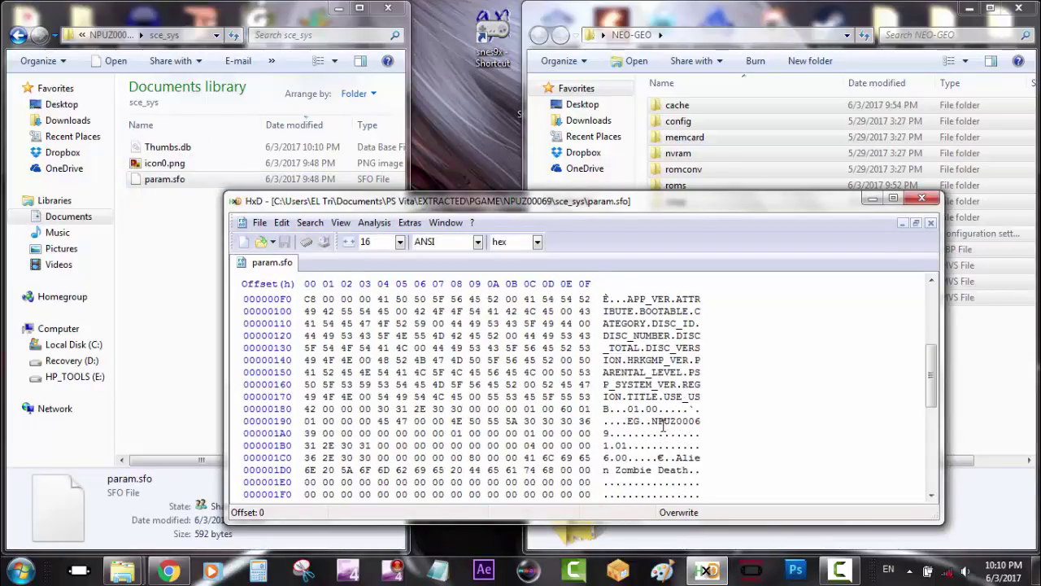
{"action": "scroll", "coordinate": [663, 424], "scroll_direction": "down", "scroll_amount": 2}
{"action": "scroll", "coordinate": [683, 410], "scroll_direction": "up", "scroll_amount": 1}
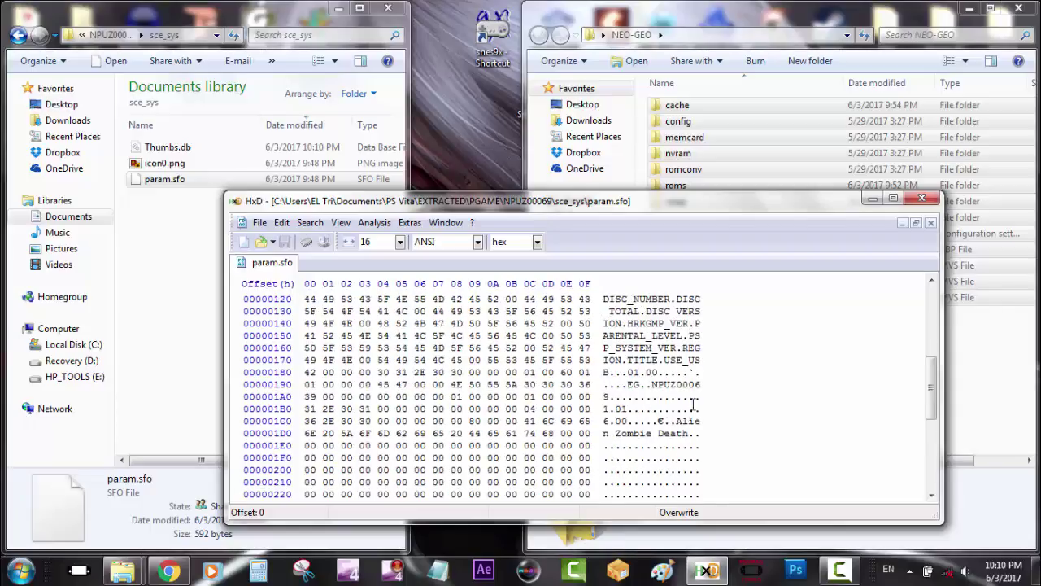
{"action": "left_click", "coordinate": [652, 383]}
{"action": "key", "text": "Right"}
{"action": "type", "text": "E"}
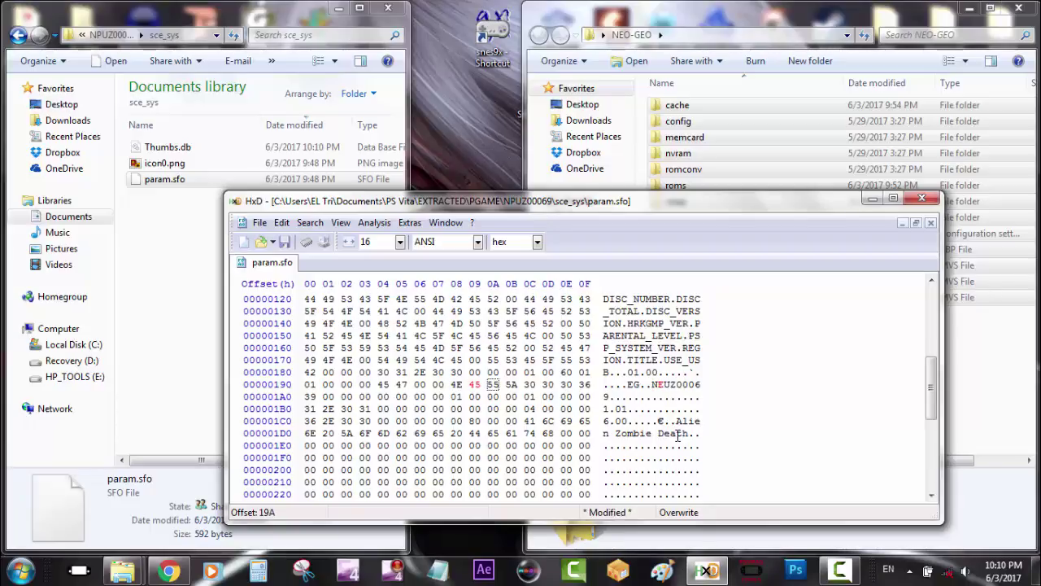
{"action": "type", "text": "OGEO"}
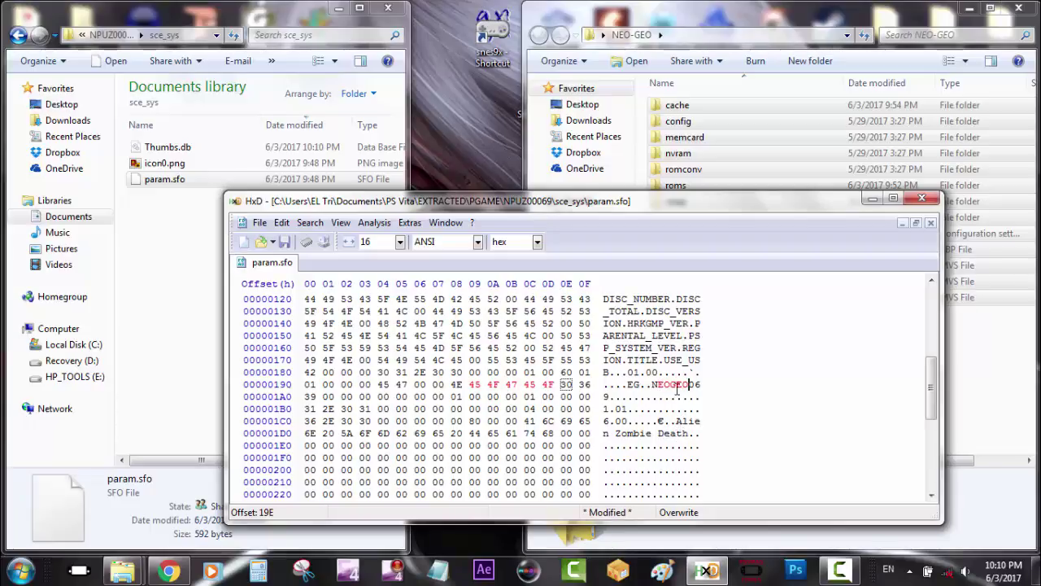
Step: Overwrite the first five characters of the Alien Zombie Death title in param.sfo with NEOGE
{"action": "left_click", "coordinate": [677, 420]}
{"action": "type", "text": "NEO"}
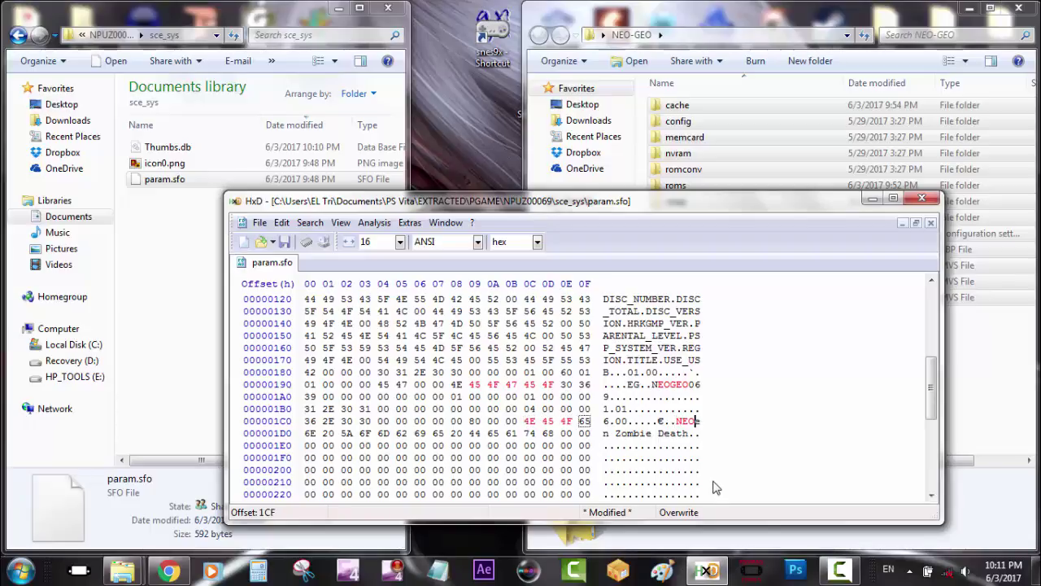
{"action": "type", "text": "G"}
{"action": "type", "text": "E"}
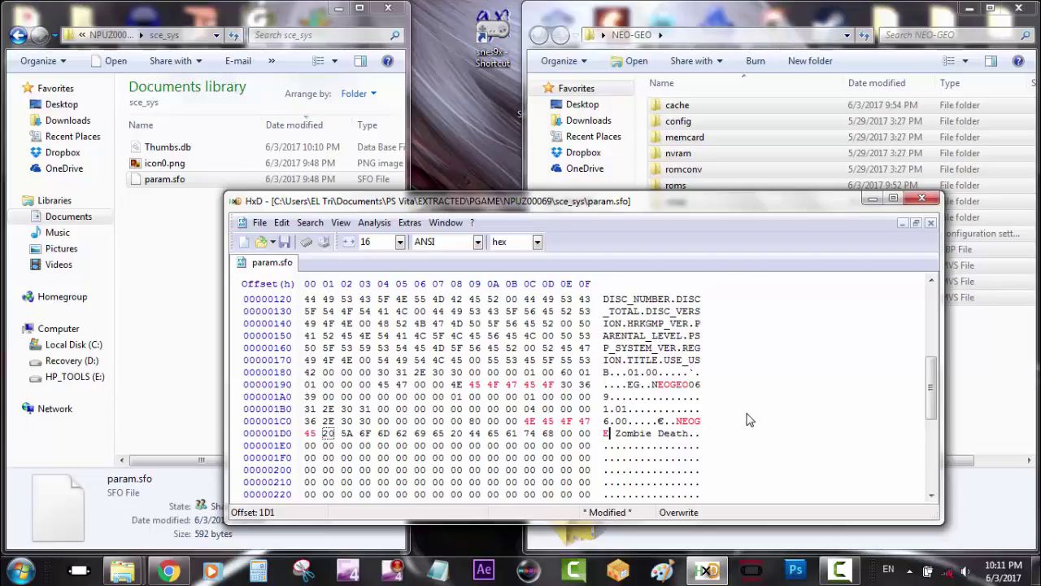
{"action": "scroll", "coordinate": [752, 426], "scroll_direction": "down", "scroll_amount": 1}
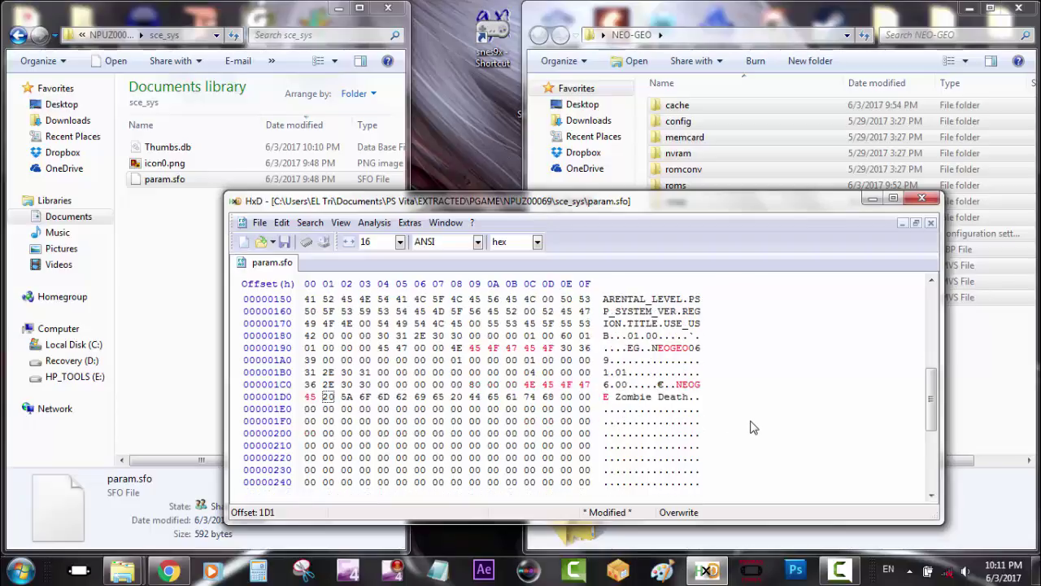
{"action": "scroll", "coordinate": [752, 426], "scroll_direction": "up", "scroll_amount": 1}
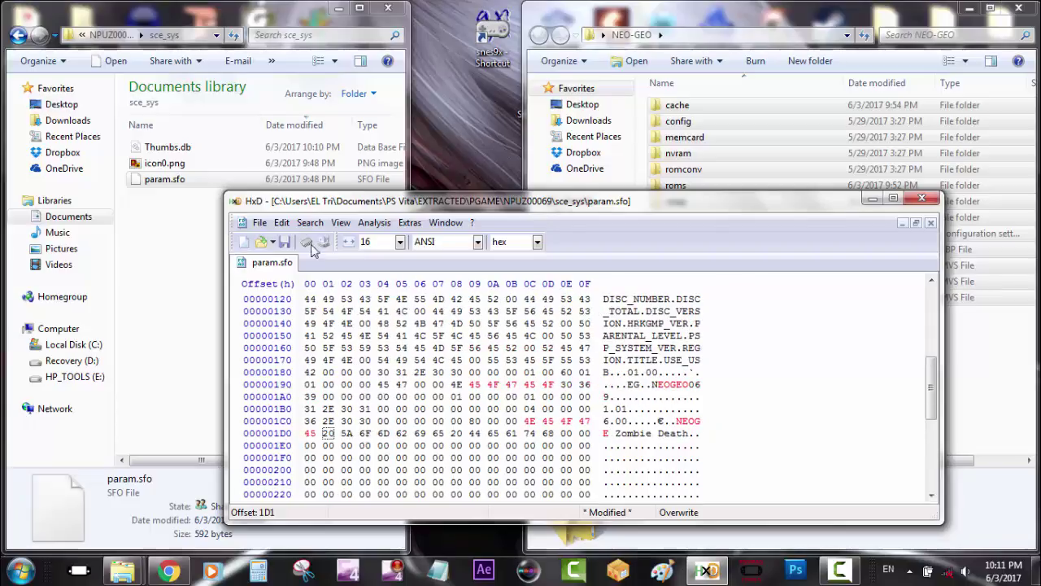
Step: Save the edited param.sfo and close HxD
{"action": "left_click", "coordinate": [259, 222]}
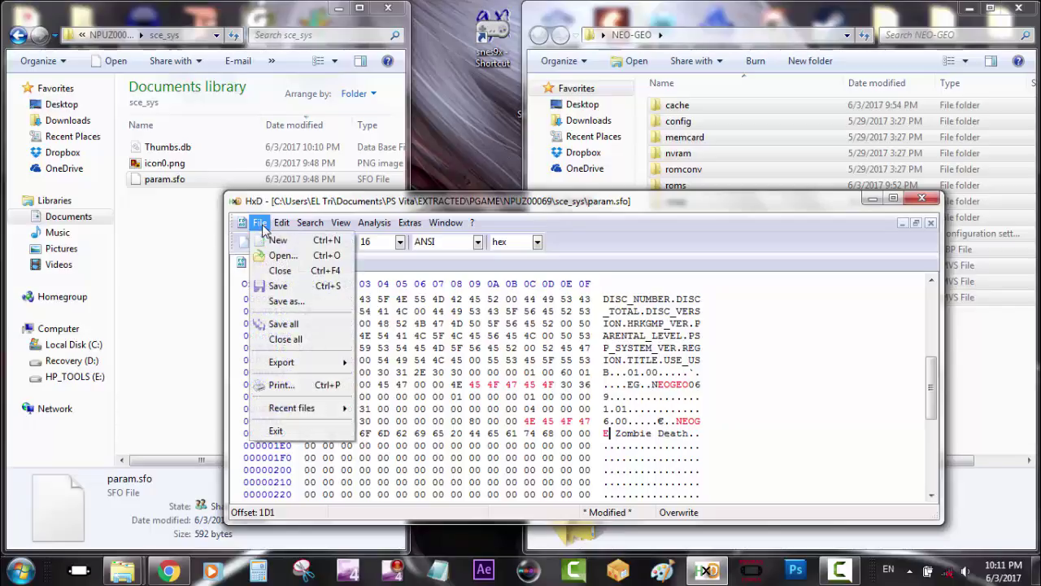
{"action": "left_click", "coordinate": [296, 287]}
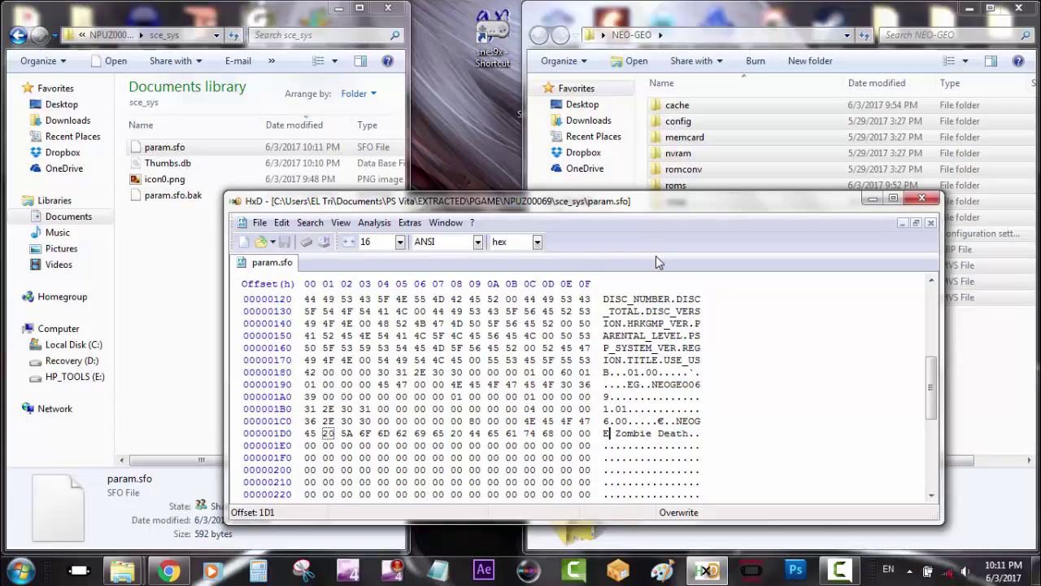
{"action": "left_click", "coordinate": [922, 201]}
Step: Delete the param.sfo.bak backup file from the sce_sys folder
{"action": "left_click", "coordinate": [203, 199]}
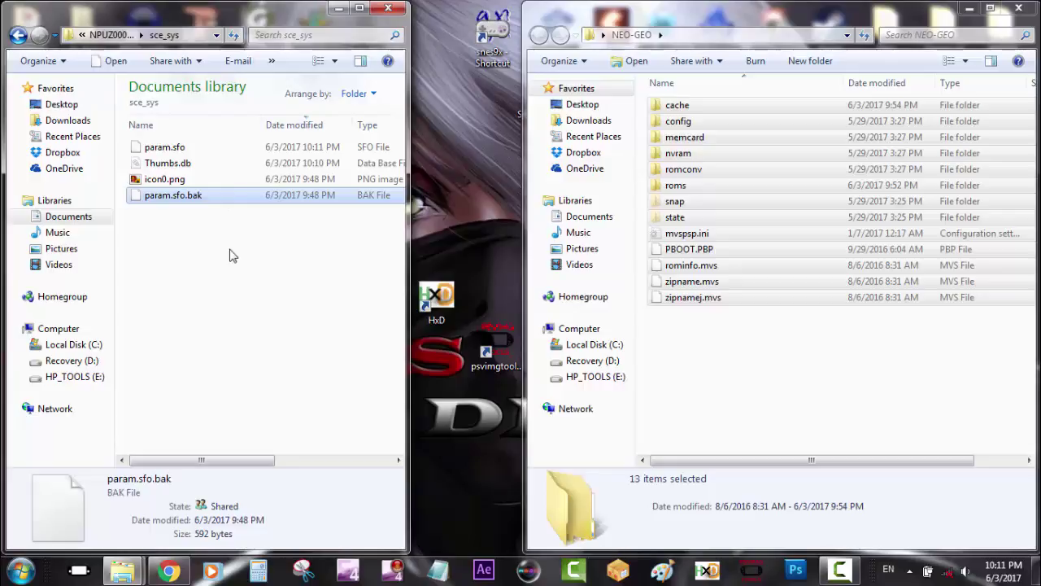
{"action": "right_click", "coordinate": [219, 202]}
{"action": "left_click", "coordinate": [276, 422]}
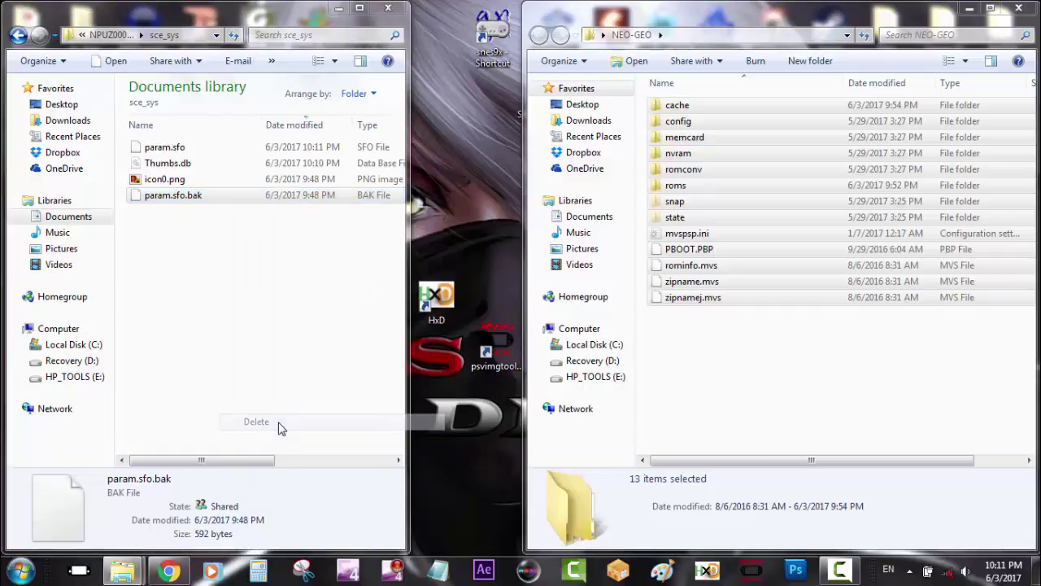
{"action": "left_click", "coordinate": [581, 346]}
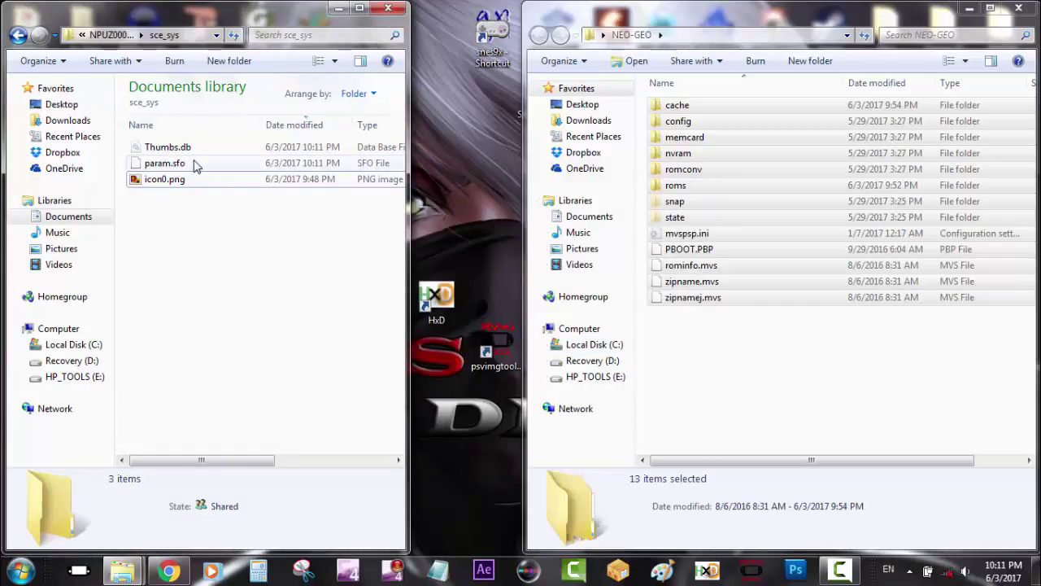
Step: Go back up from sce_sys through NPUZ00069 to the PGAME folder
{"action": "key", "text": "BackSpace"}
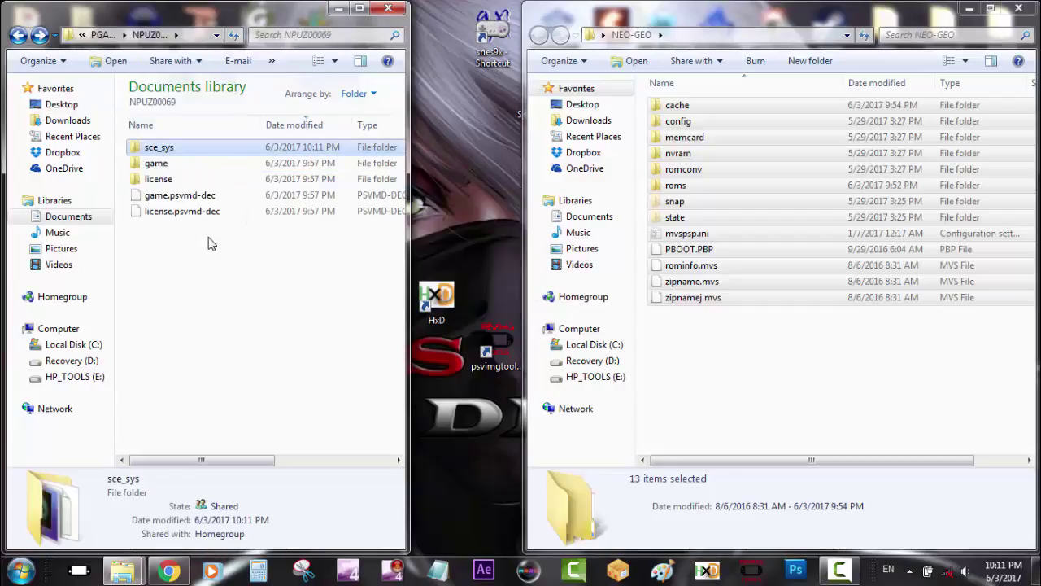
{"action": "left_click", "coordinate": [182, 167]}
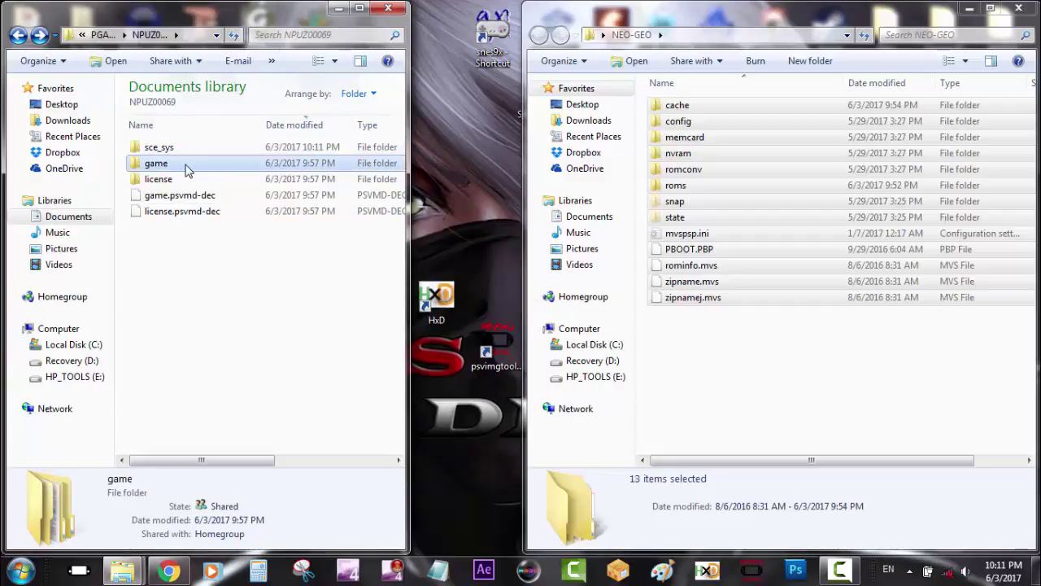
{"action": "key", "text": "BackSpace"}
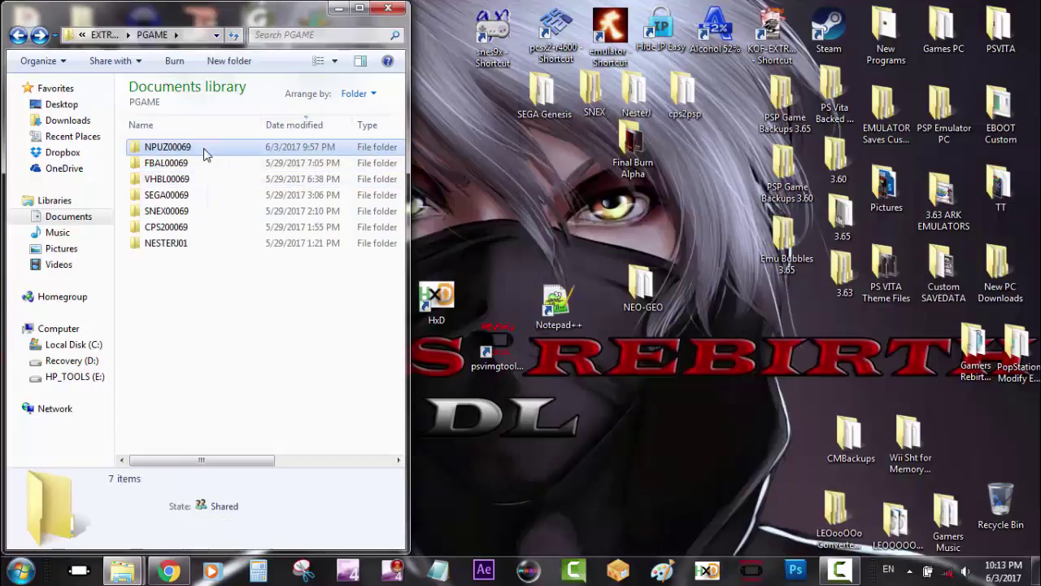
Step: Rename the NPUZ00069 folder in PGAME as NEOGEO069
{"action": "left_click", "coordinate": [204, 149]}
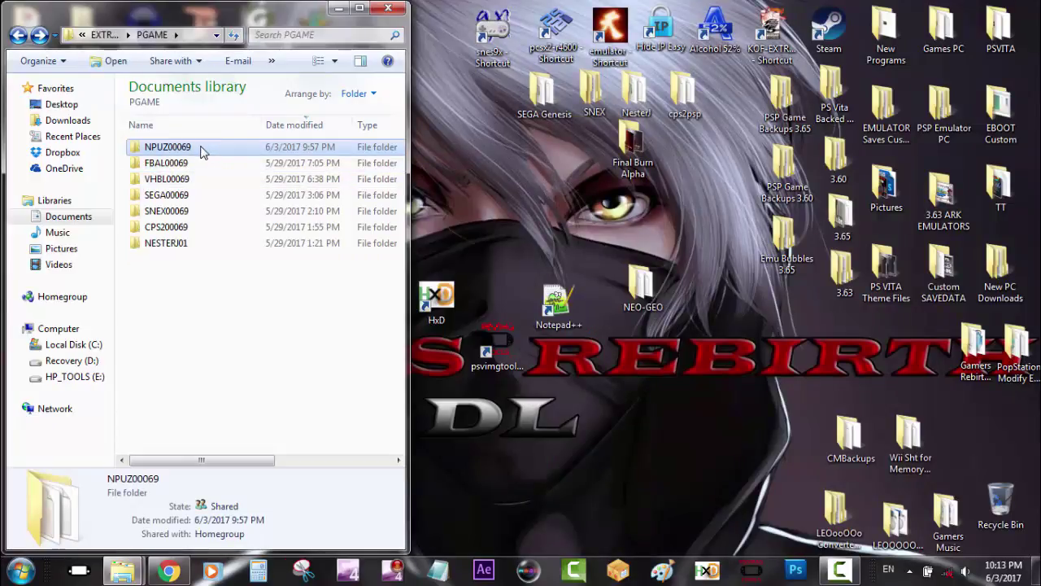
{"action": "right_click", "coordinate": [202, 150]}
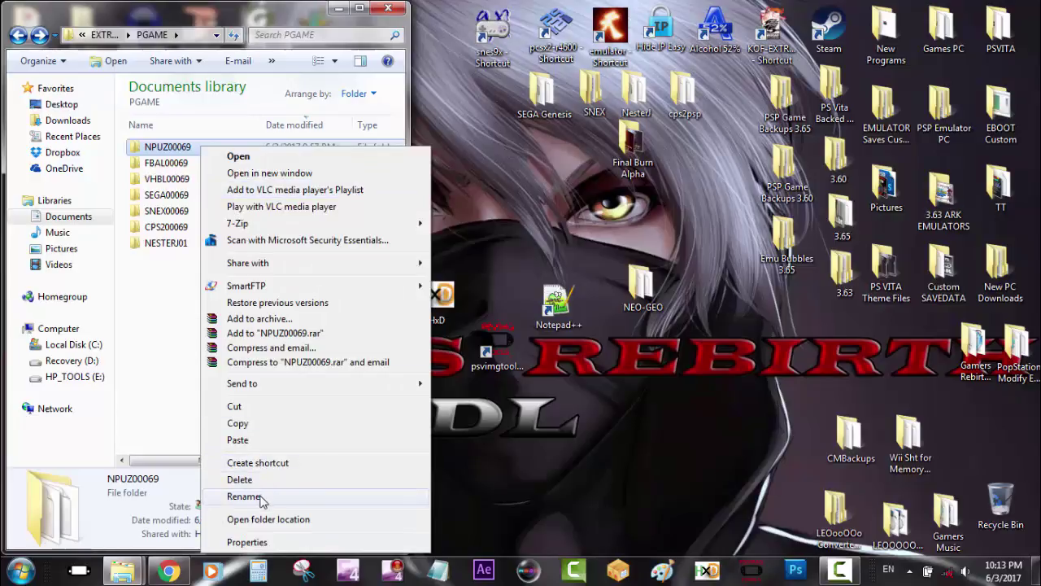
{"action": "left_click", "coordinate": [259, 498]}
{"action": "left_click", "coordinate": [151, 148]}
{"action": "key", "text": "Delete"}
{"action": "type", "text": "EO"}
{"action": "key", "text": "Delete"}
{"action": "key", "text": "Delete"}
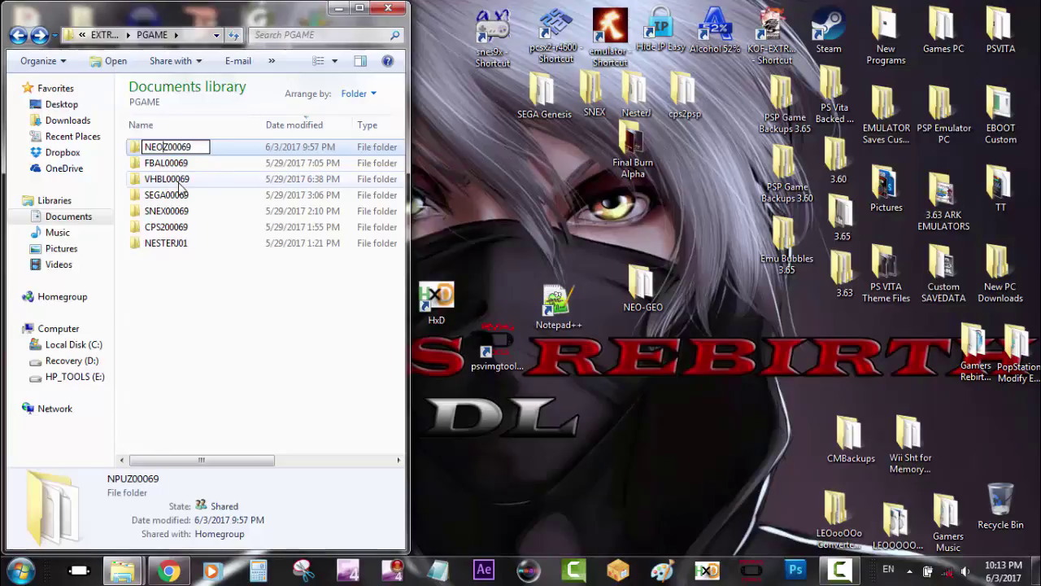
{"action": "type", "text": "GE"}
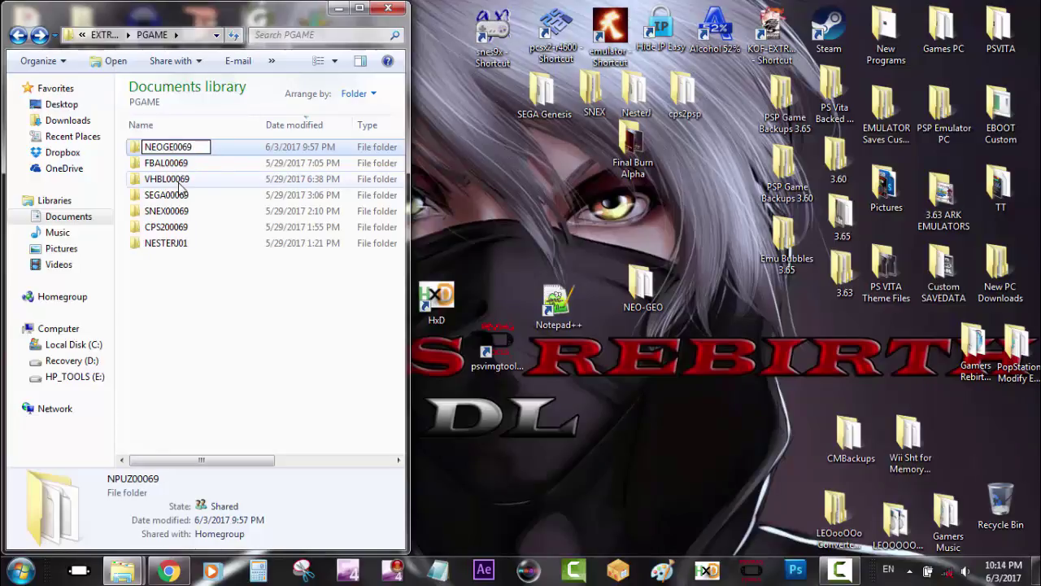
{"action": "type", "text": "O"}
{"action": "left_click", "coordinate": [181, 182]}
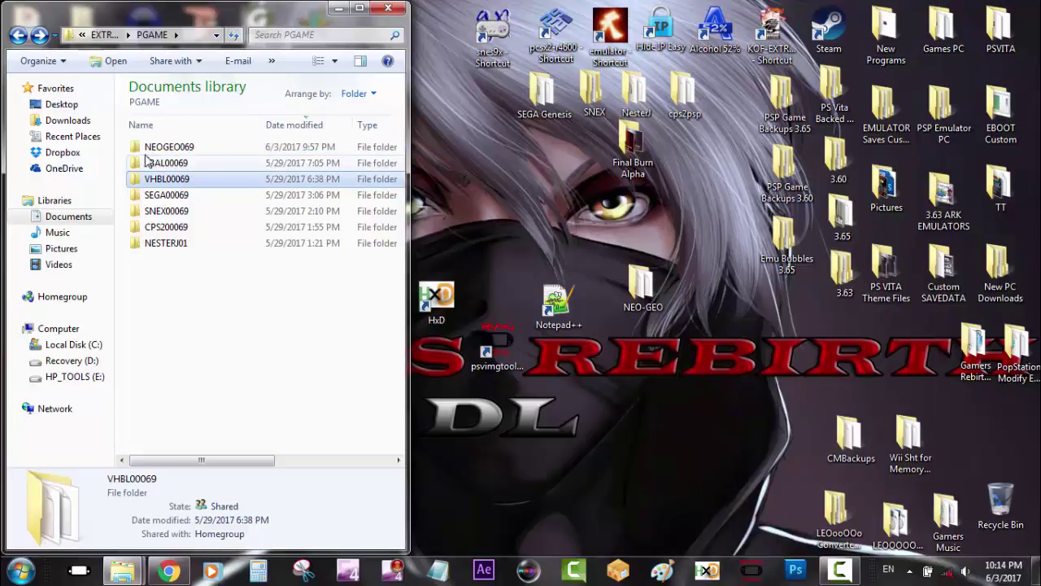
Step: Open VITA_PATH.TXT from the ux0_pspemu_temp folder inside NEOGEO069's game folder to check its path
{"action": "double_click", "coordinate": [201, 151]}
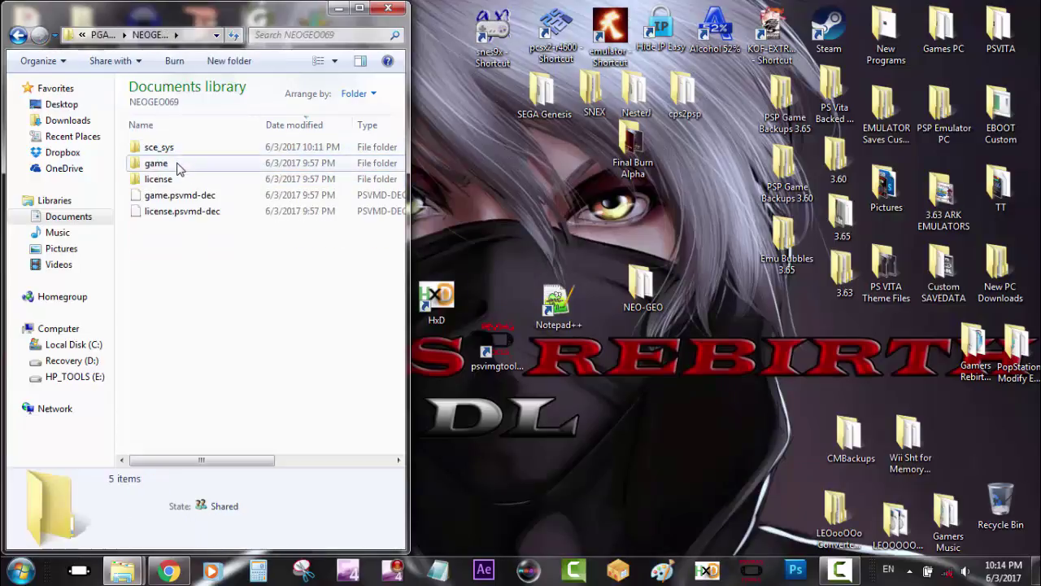
{"action": "double_click", "coordinate": [179, 164]}
{"action": "double_click", "coordinate": [193, 151]}
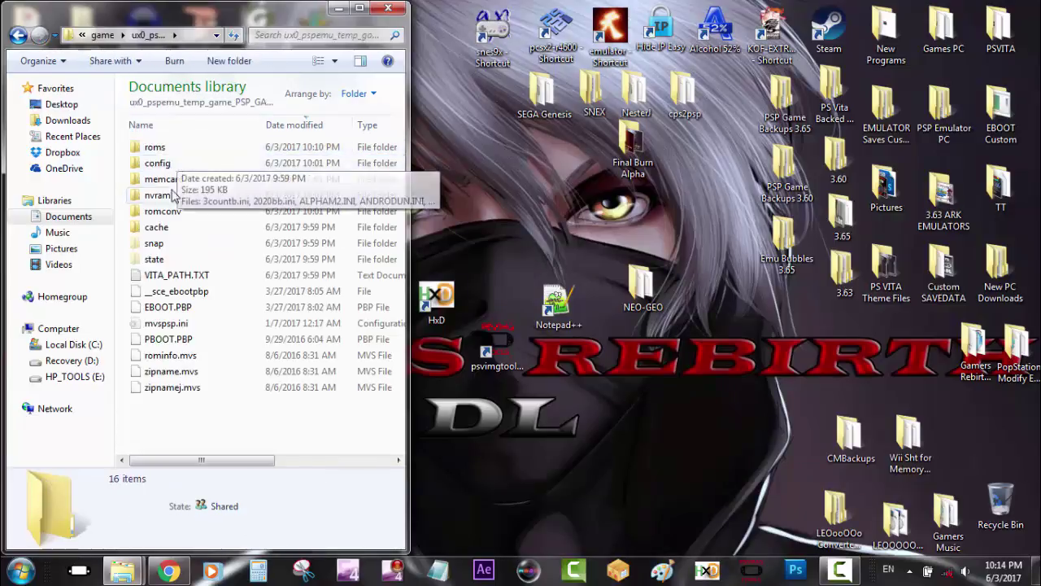
{"action": "double_click", "coordinate": [174, 276]}
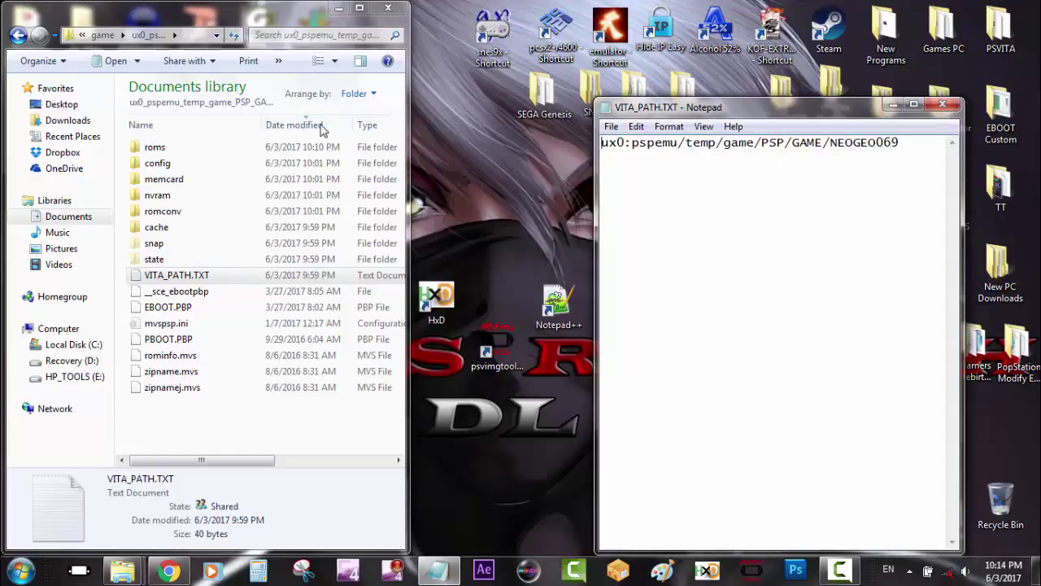
Step: Load param.sfo from NEOGEO069's sce_sys folder into HxD and compare its disc ID with the folder name and VITA_PATH.TXT
{"action": "left_click", "coordinate": [18, 35]}
{"action": "left_click", "coordinate": [18, 35]}
{"action": "left_click", "coordinate": [18, 35]}
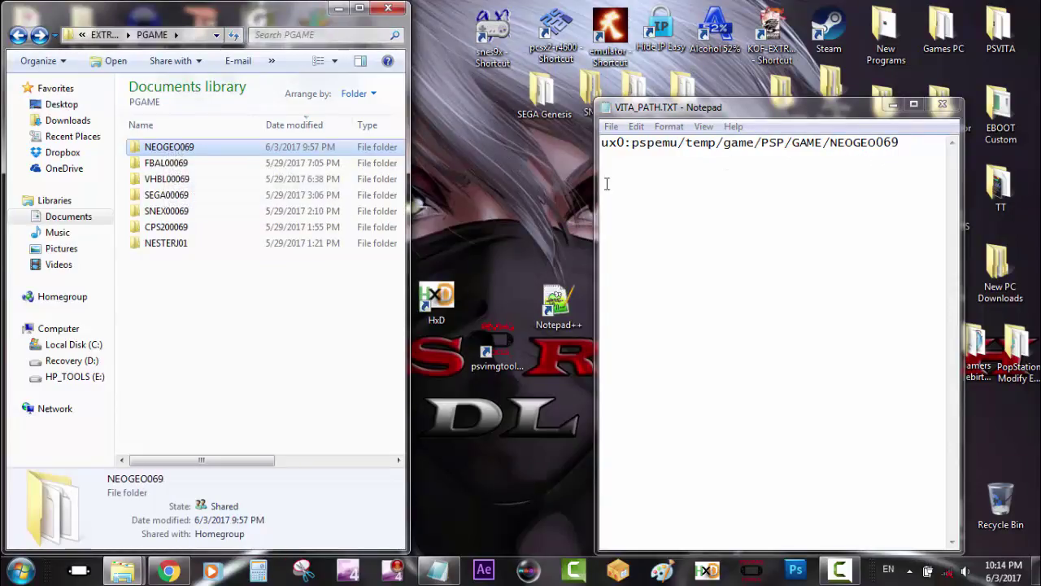
{"action": "double_click", "coordinate": [213, 153]}
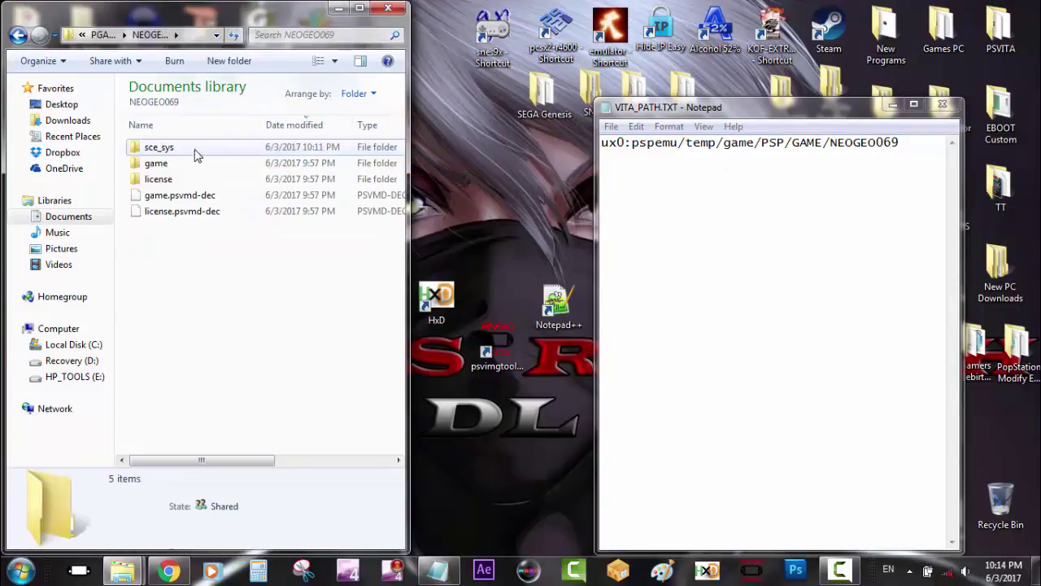
{"action": "double_click", "coordinate": [195, 152]}
{"action": "left_click", "coordinate": [184, 166]}
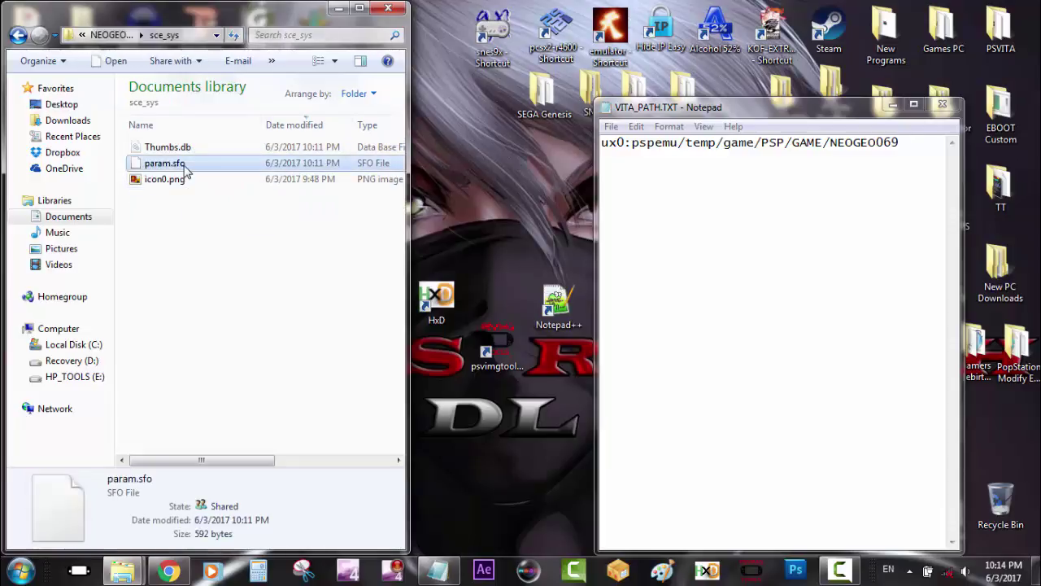
{"action": "left_click", "coordinate": [705, 571]}
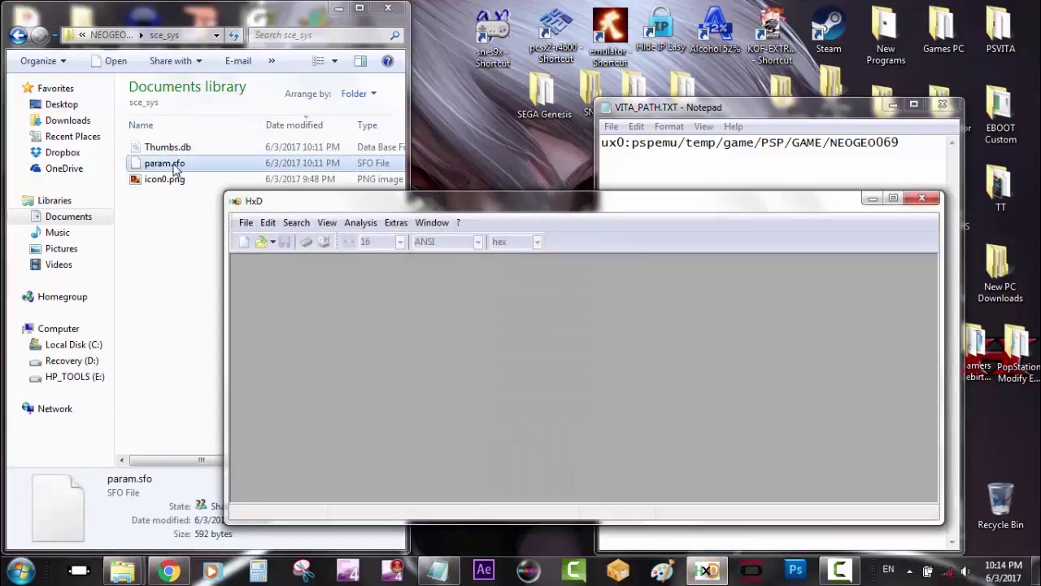
{"action": "left_click_drag", "start_coordinate": [175, 169], "coordinate": [340, 338]}
{"action": "scroll", "coordinate": [720, 455], "scroll_direction": "down", "scroll_amount": 6}
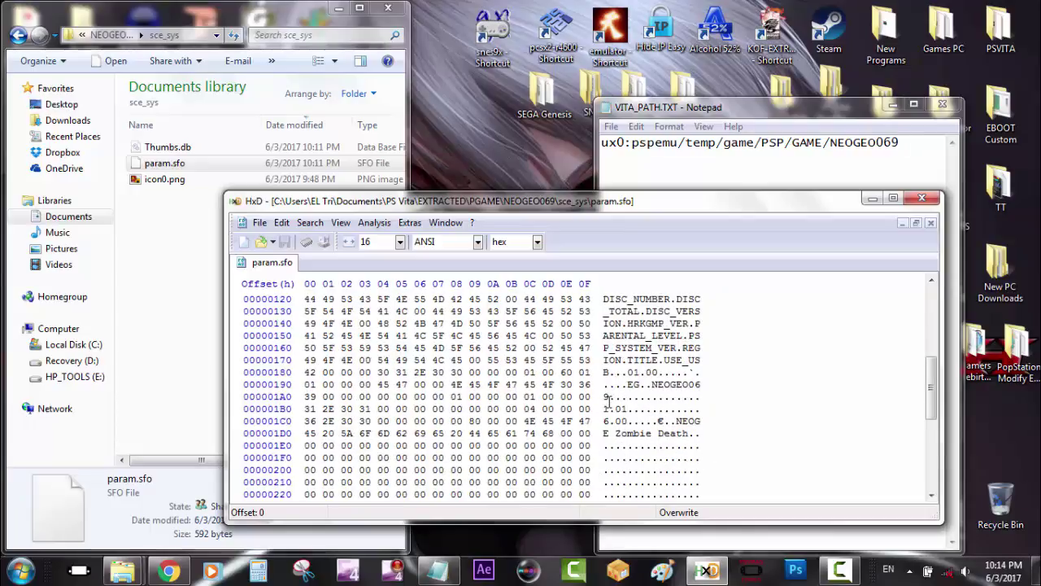
Step: Close HxD and VITA_PATH.TXT, return to the PGAME folder, and close its window
{"action": "left_click", "coordinate": [922, 197]}
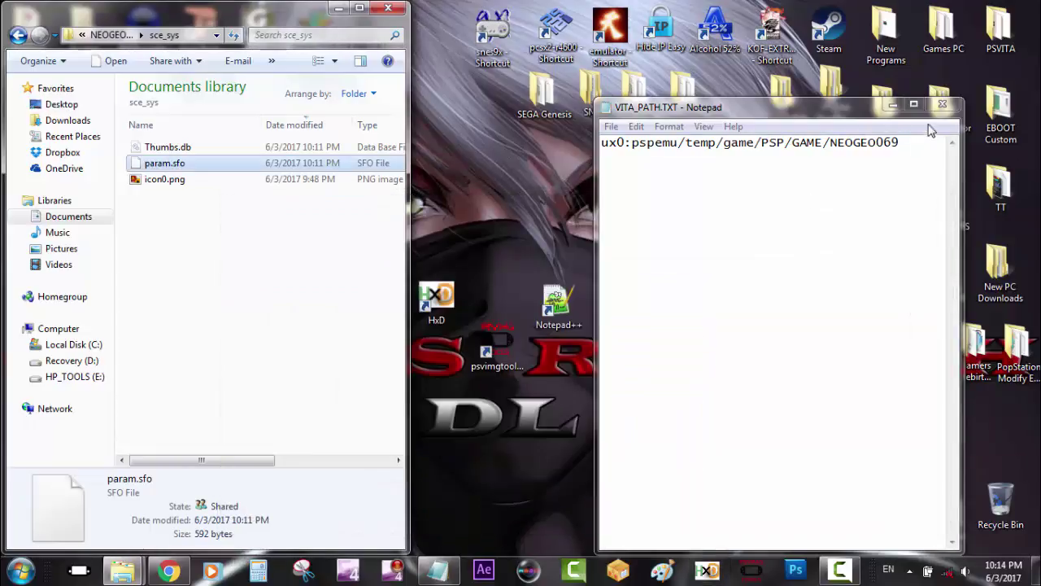
{"action": "left_click", "coordinate": [941, 105]}
{"action": "key", "text": "BackSpace"}
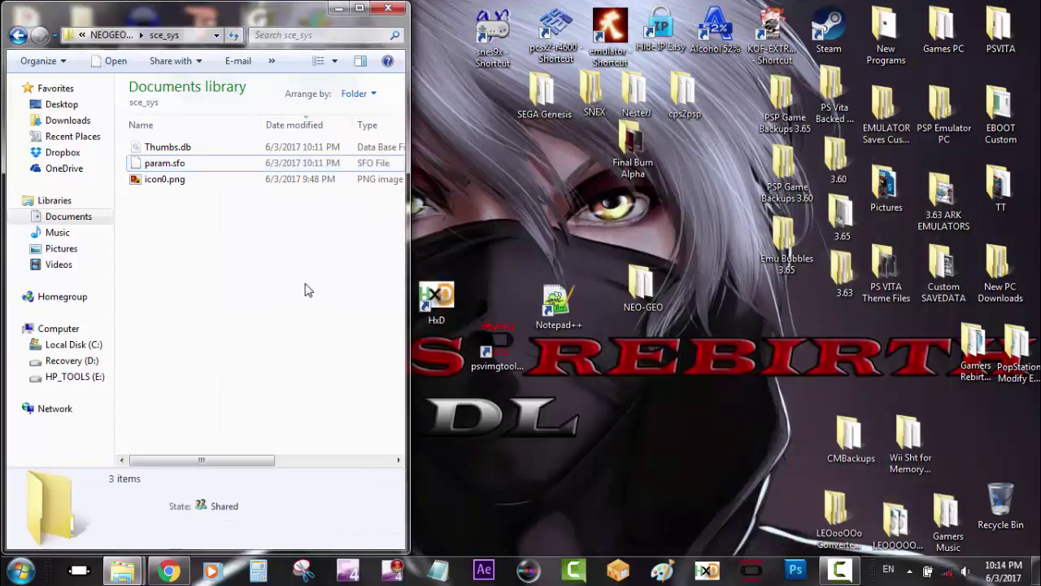
{"action": "key", "text": "BackSpace"}
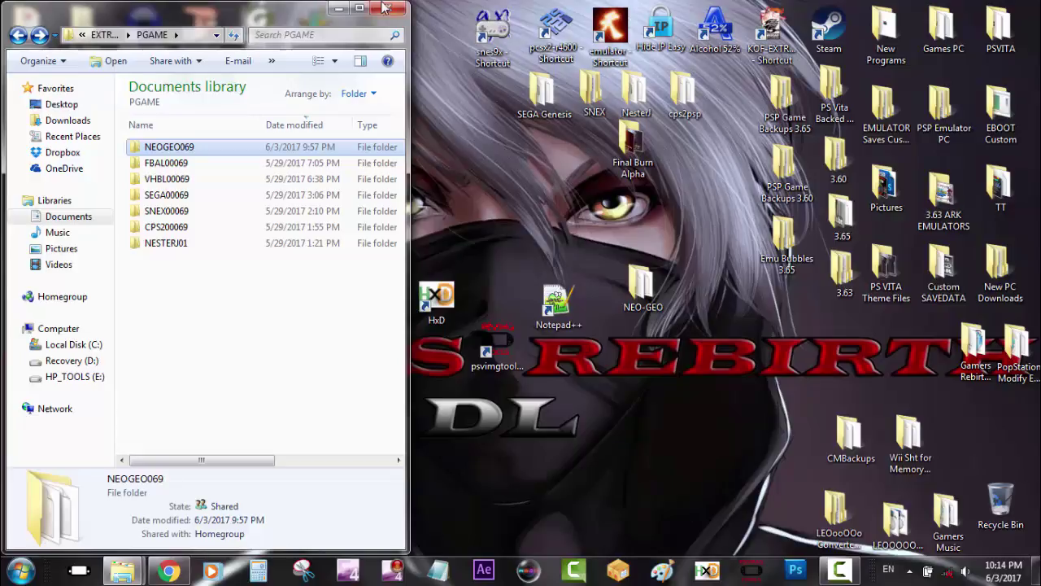
{"action": "key", "text": "alt+F4"}
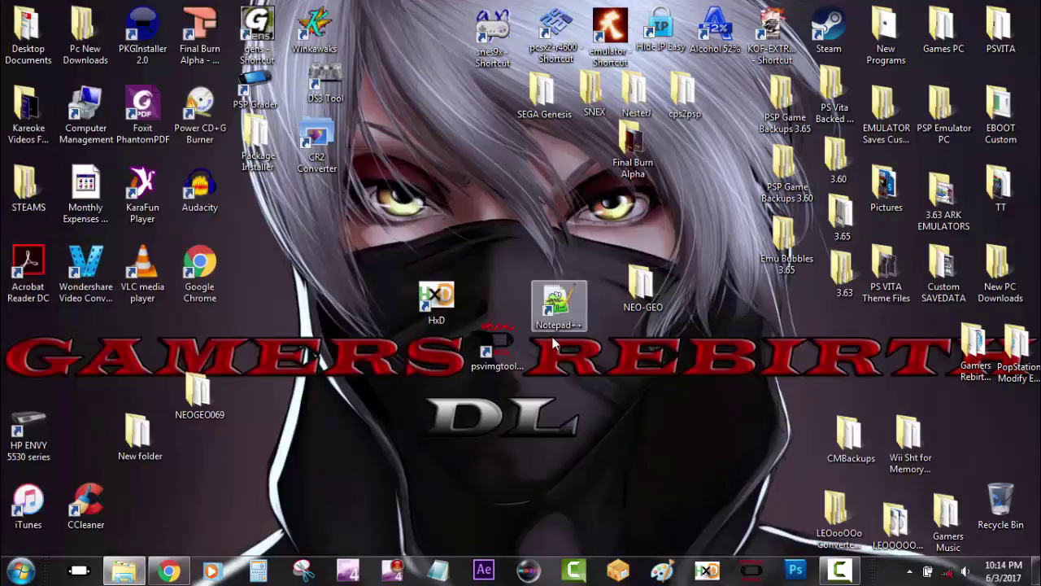
Step: Start psvimgtools and open the Sign & Pack list for PlayStation Portable backups
{"action": "left_click", "coordinate": [751, 569]}
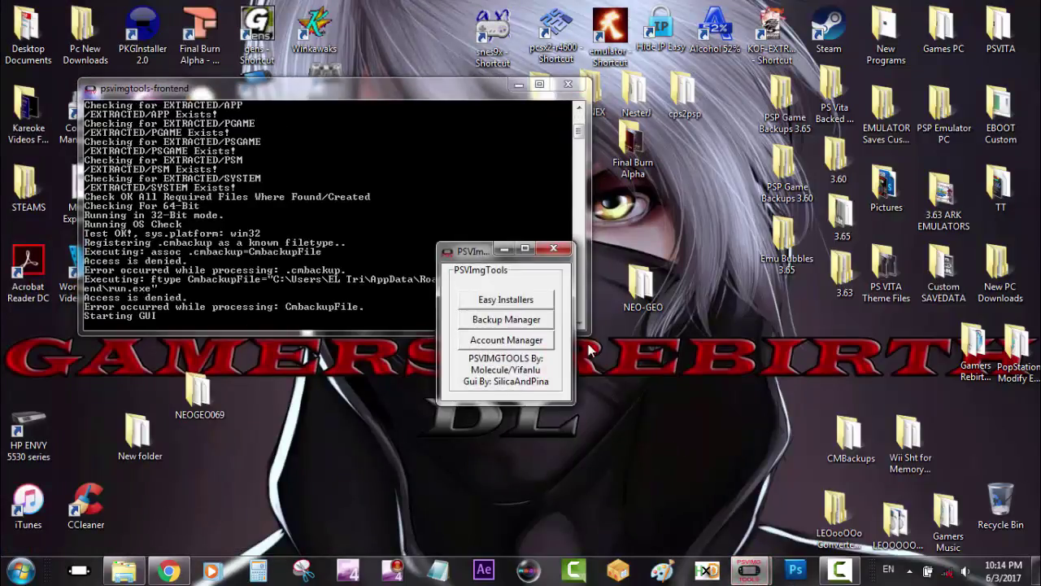
{"action": "left_click", "coordinate": [551, 324]}
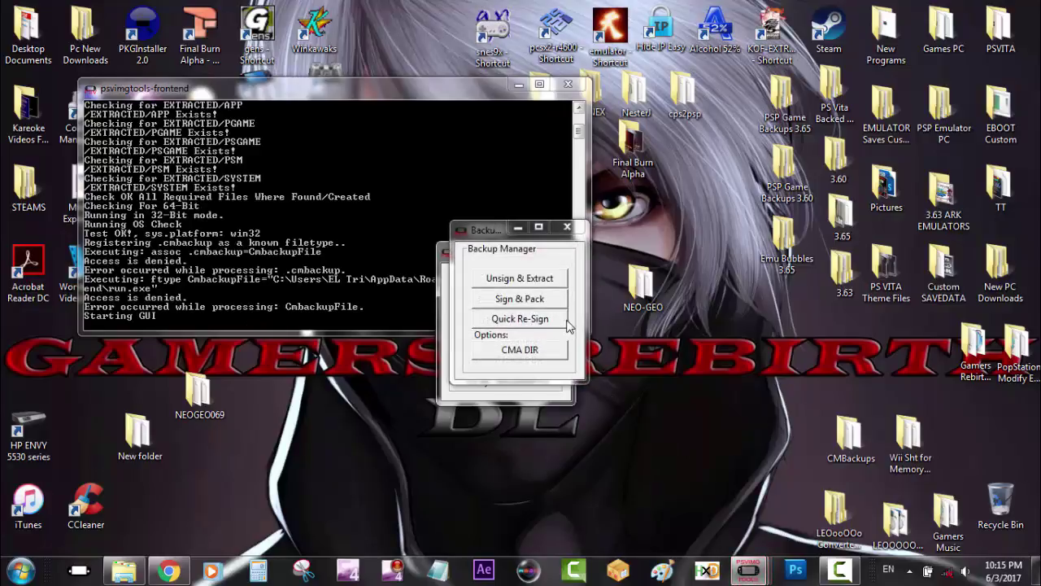
{"action": "left_click", "coordinate": [563, 300]}
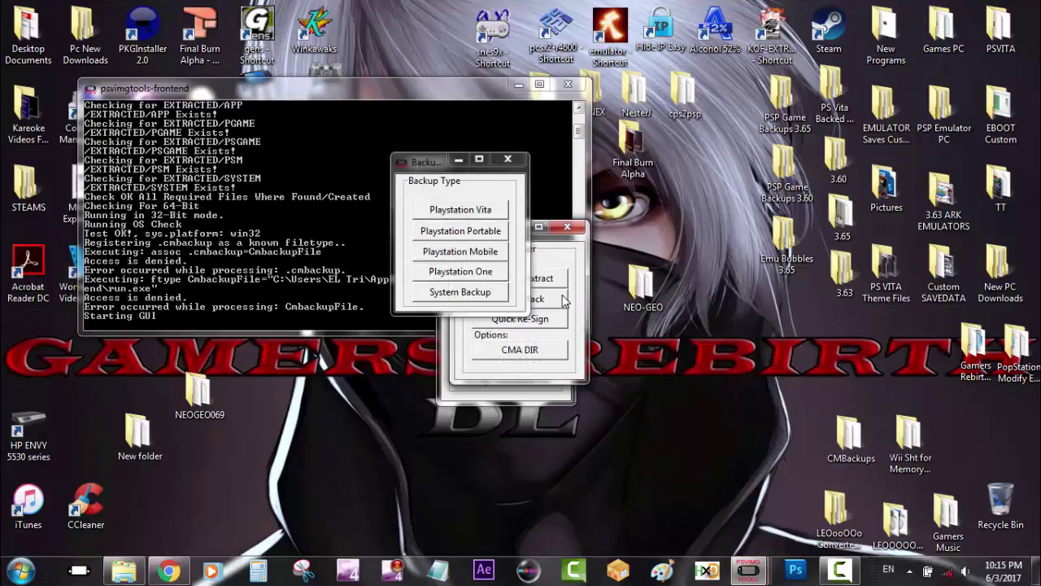
{"action": "left_click", "coordinate": [505, 231]}
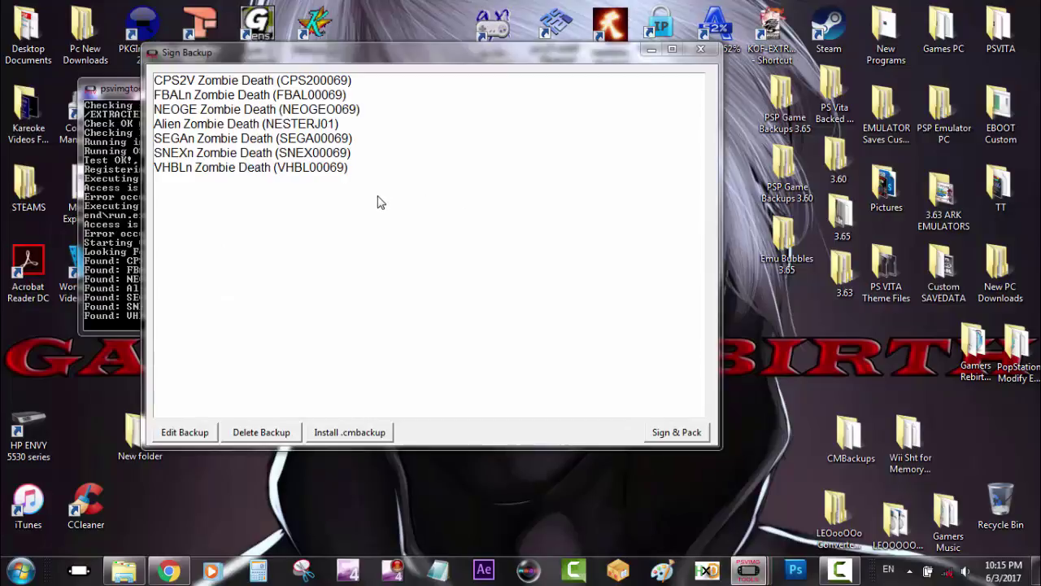
Step: Sign and pack the NEOGE Zombie Death (NEOGEO069) backup for the Gamers3.60Slim account, and close psvimgtools
{"action": "left_click", "coordinate": [329, 114]}
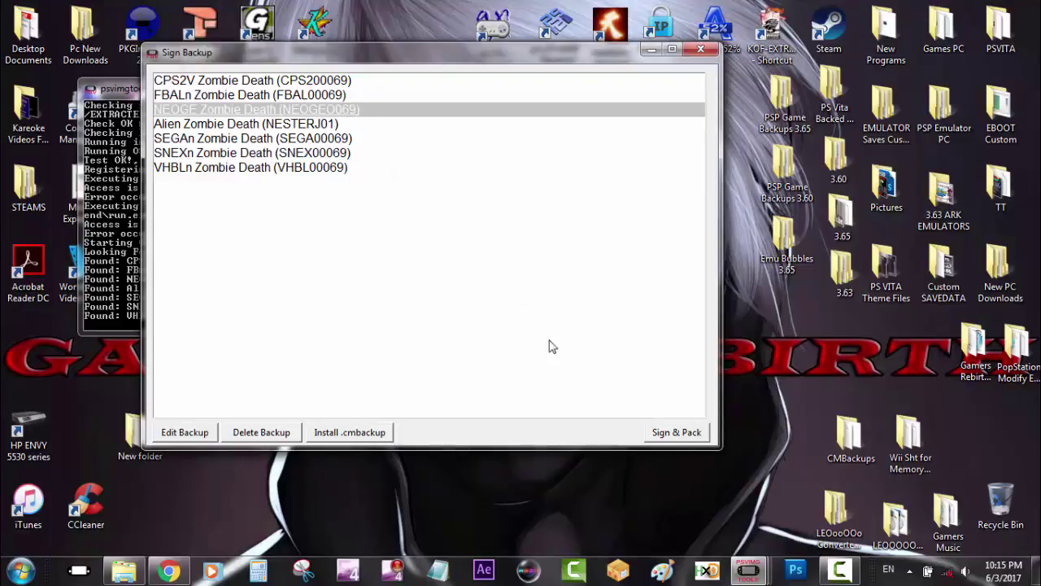
{"action": "left_click", "coordinate": [675, 432]}
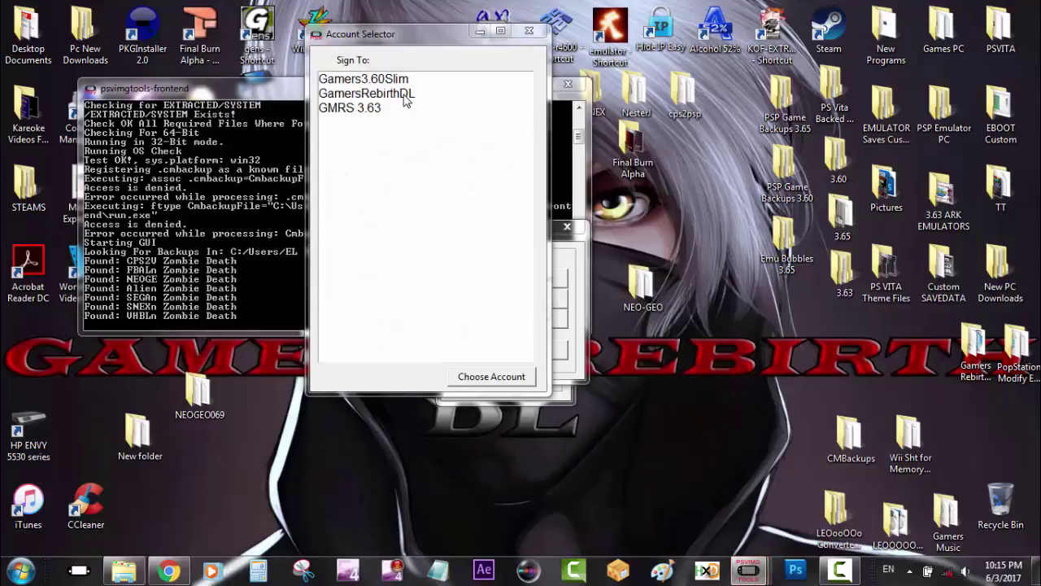
{"action": "left_click", "coordinate": [404, 81]}
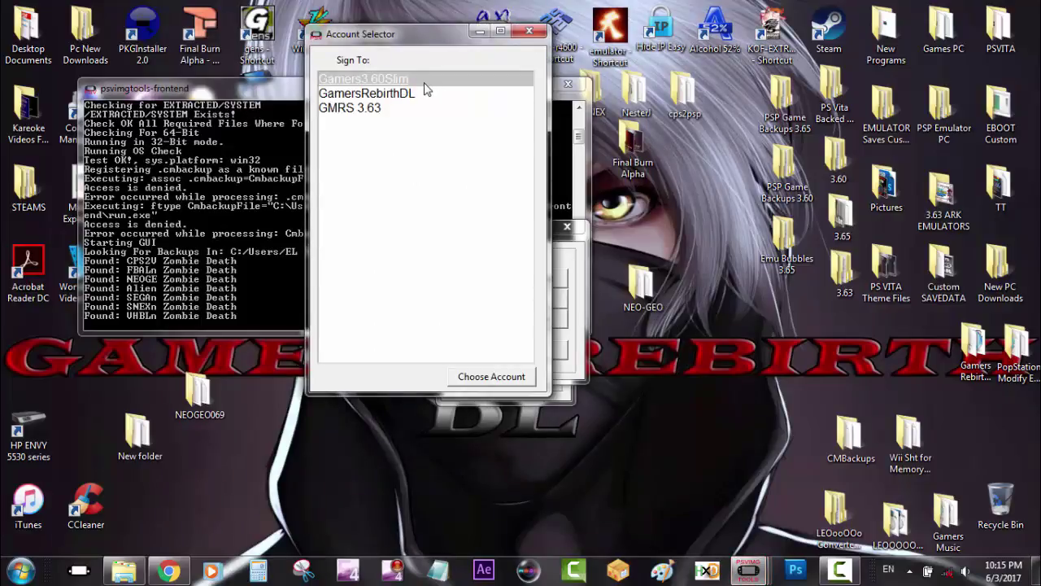
{"action": "left_click", "coordinate": [533, 376]}
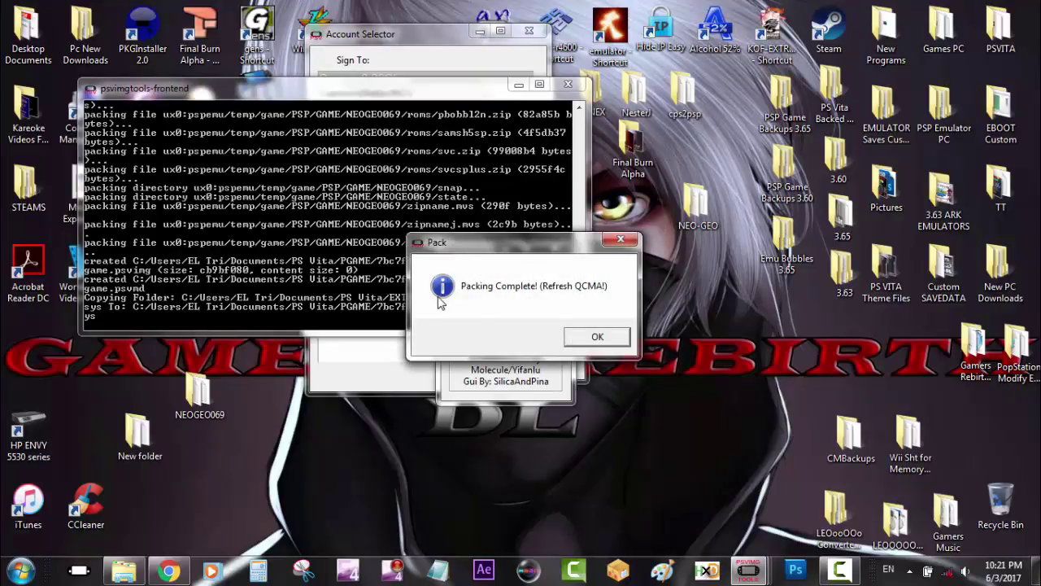
{"action": "left_click", "coordinate": [608, 336]}
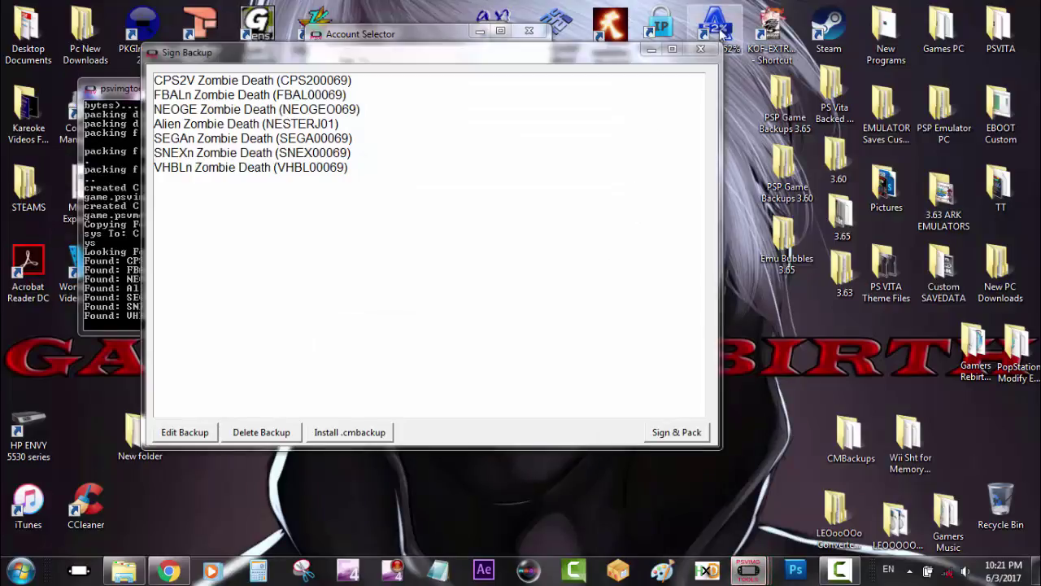
{"action": "left_click", "coordinate": [700, 48]}
{"action": "left_click", "coordinate": [568, 85]}
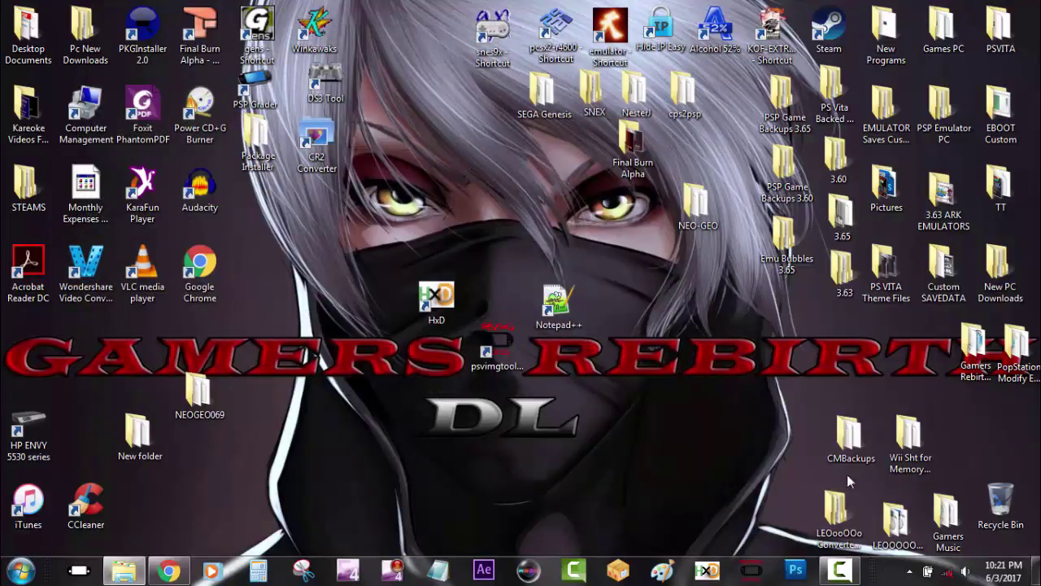
Step: Refresh QCMA for the newly packed NEOGEO069 backup
{"action": "left_click", "coordinate": [910, 571]}
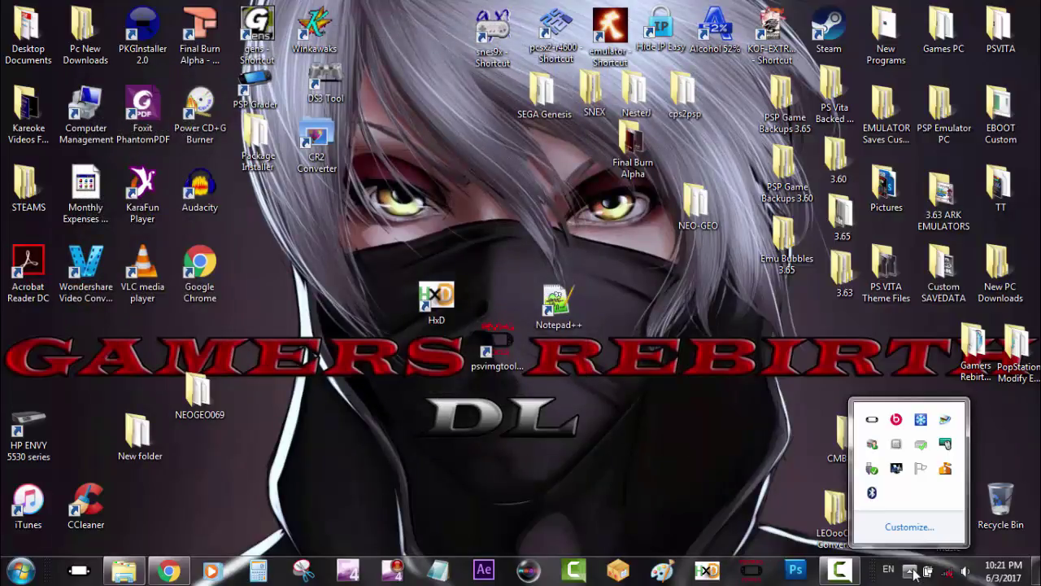
{"action": "right_click", "coordinate": [871, 422]}
{"action": "left_click", "coordinate": [871, 421]}
{"action": "right_click", "coordinate": [871, 421]}
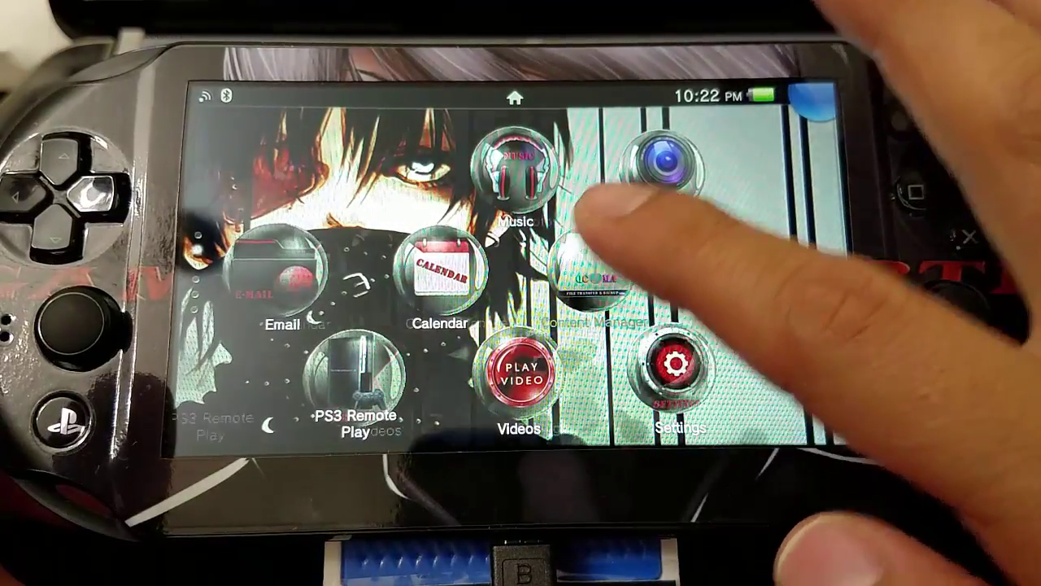
{"action": "left_click", "coordinate": [590, 264]}
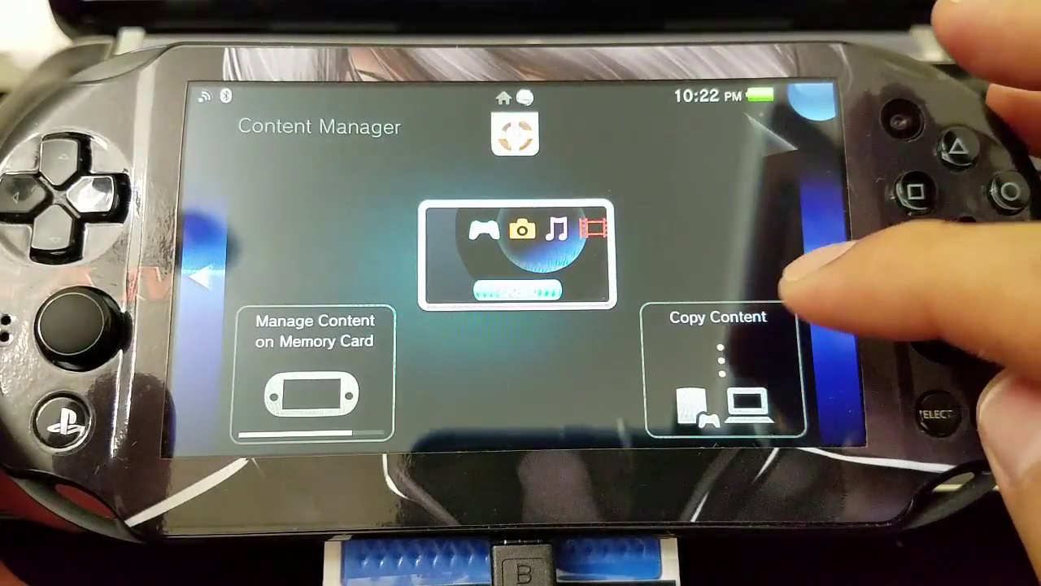
{"action": "left_click", "coordinate": [699, 329]}
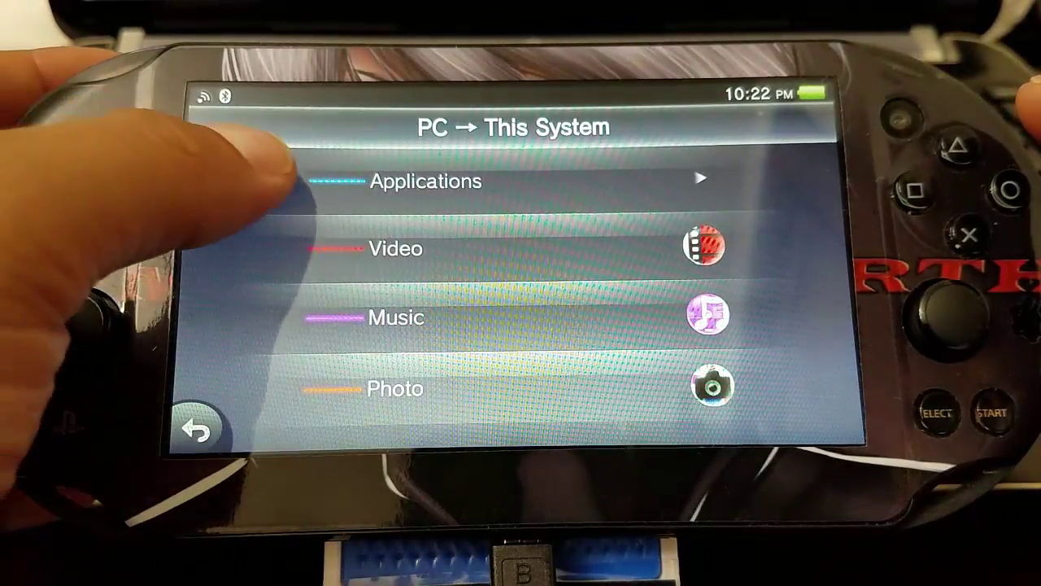
{"action": "left_click", "coordinate": [313, 179]}
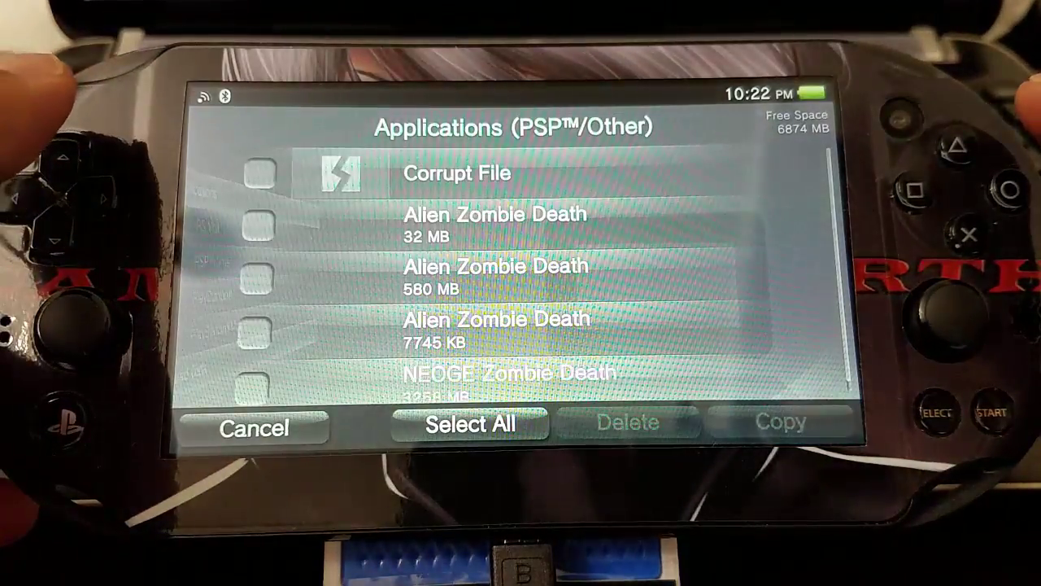
{"action": "left_click_drag", "start_coordinate": [267, 279], "coordinate": [265, 189]}
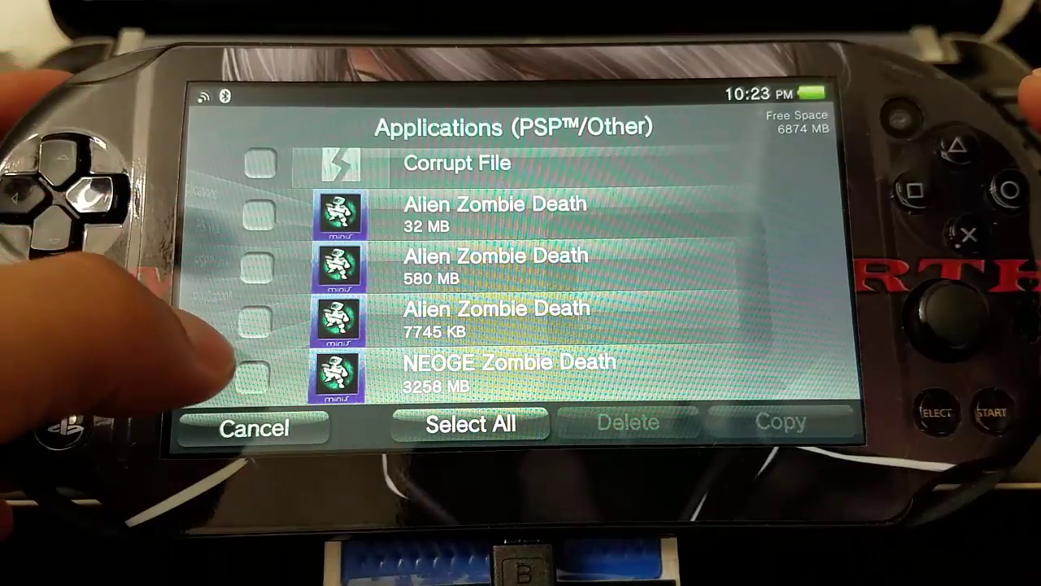
{"action": "left_click", "coordinate": [254, 374]}
{"action": "left_click", "coordinate": [781, 419]}
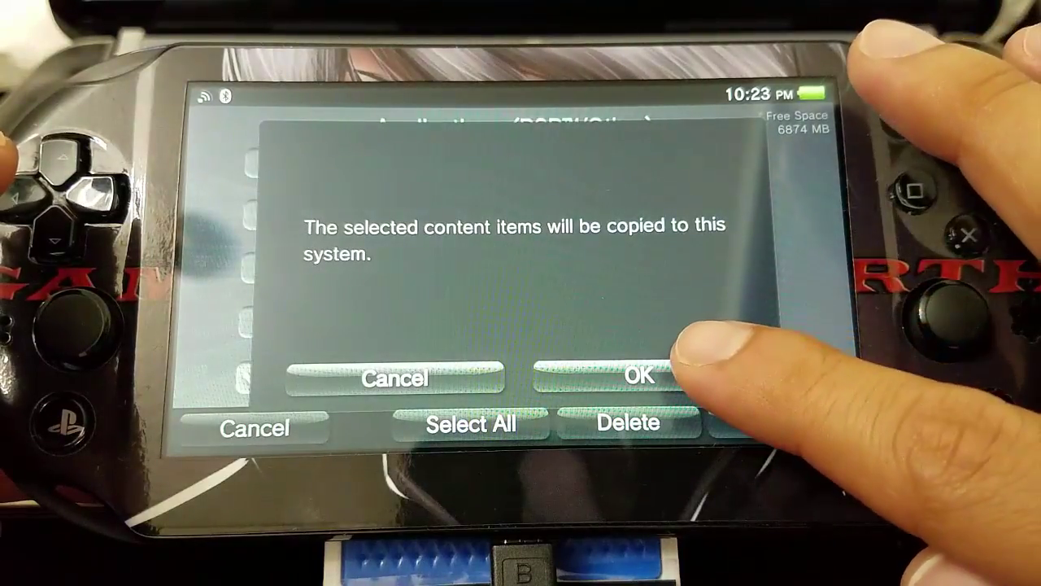
{"action": "left_click", "coordinate": [639, 375]}
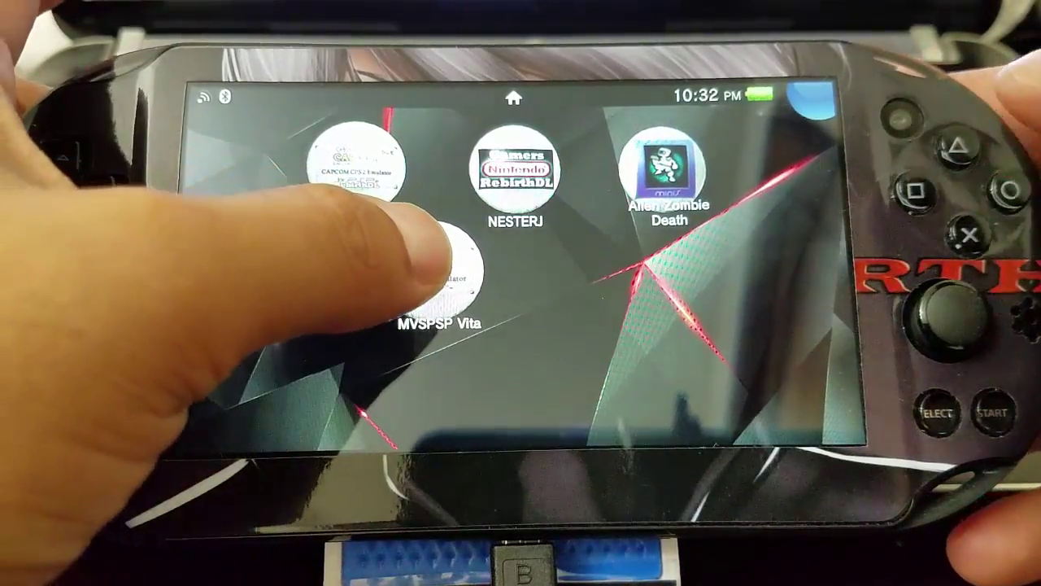
{"action": "left_click", "coordinate": [443, 273]}
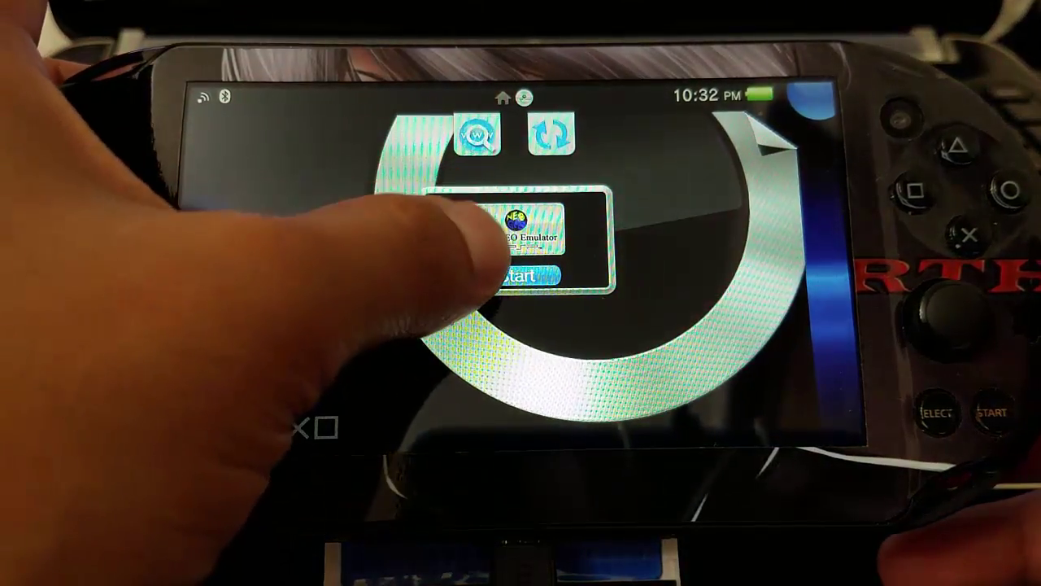
{"action": "left_click", "coordinate": [488, 232]}
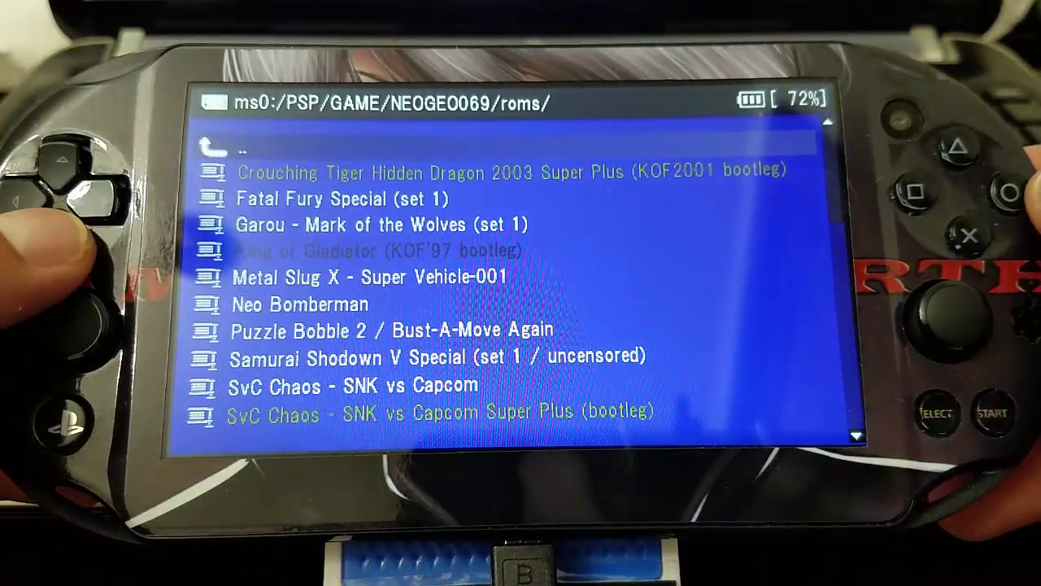
{"action": "key", "text": "Down"}
{"action": "key", "text": "Down"}
{"action": "key", "text": "Down"}
{"action": "key", "text": "Down"}
{"action": "key", "text": "Down"}
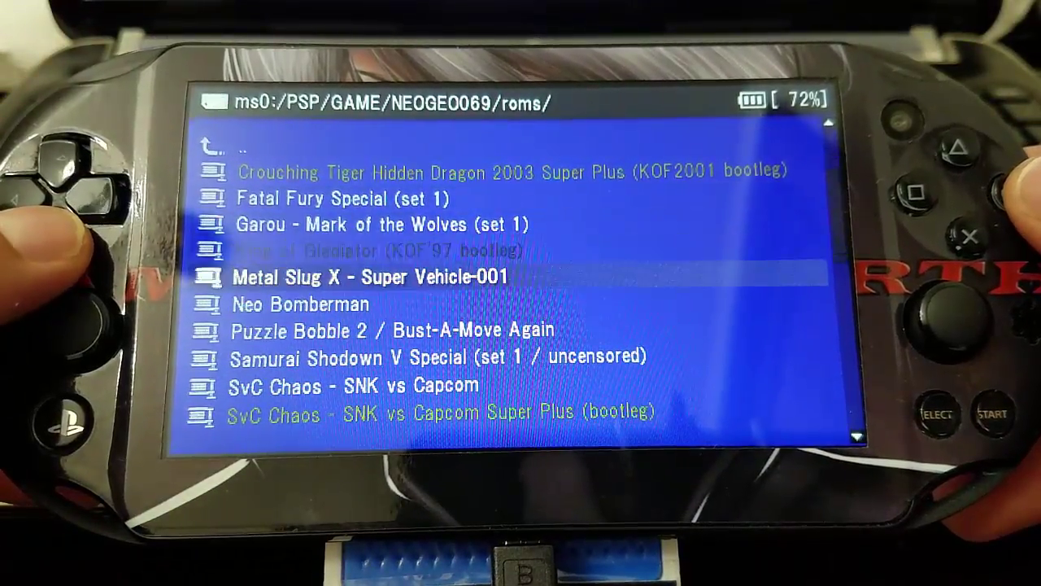
{"action": "key", "text": "Down"}
{"action": "key", "text": "Down"}
{"action": "key", "text": "Up"}
{"action": "key", "text": "Up"}
{"action": "key", "text": "Return"}
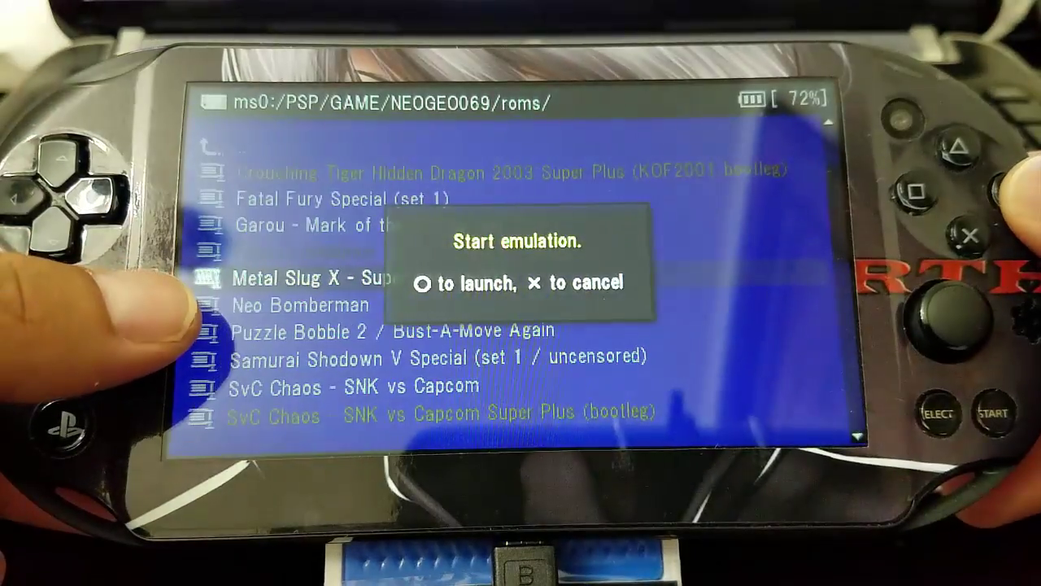
{"action": "key", "text": "Return"}
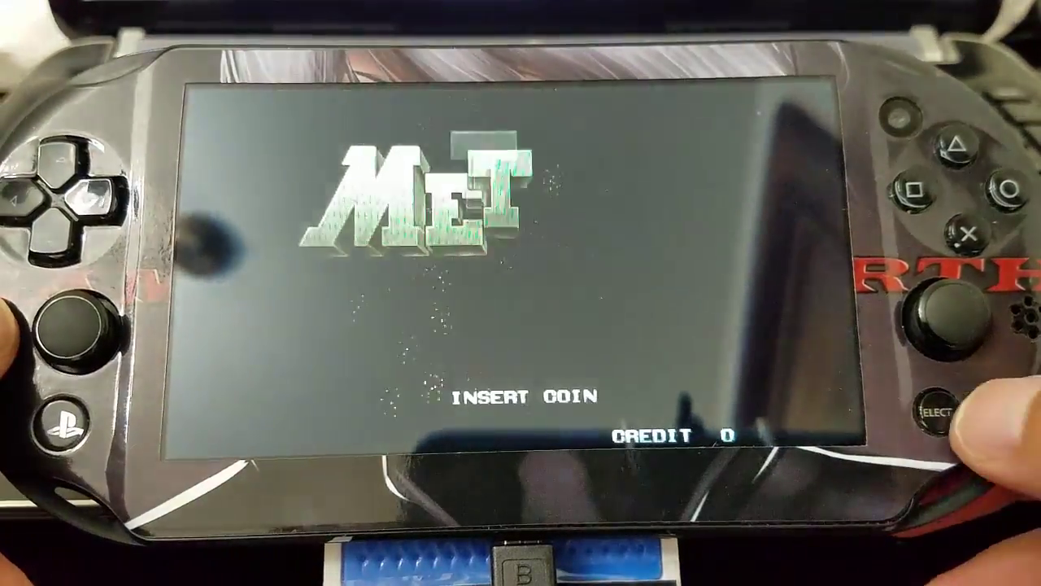
{"action": "key", "text": "Return"}
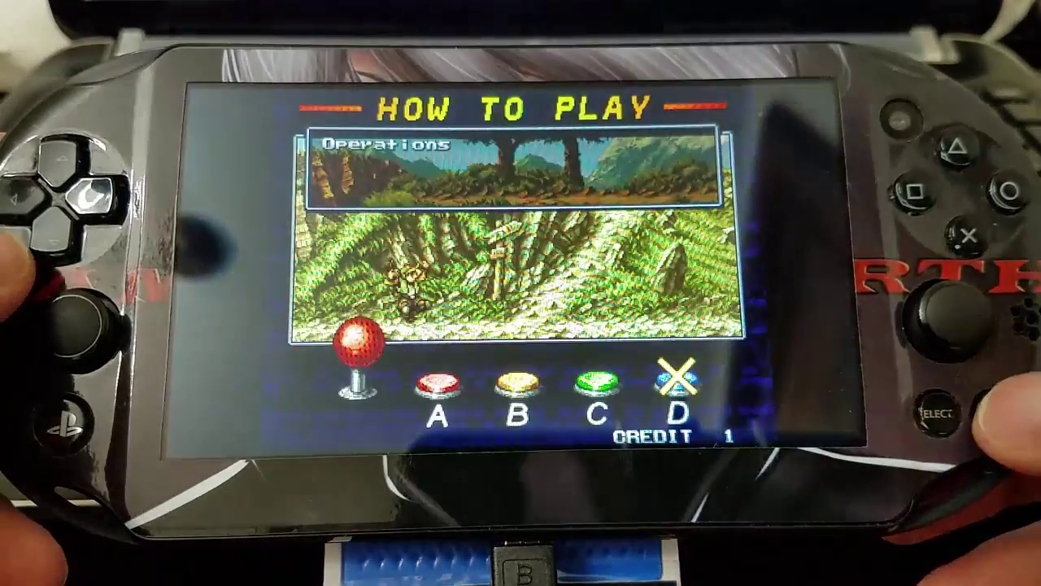
{"action": "key", "text": "Return"}
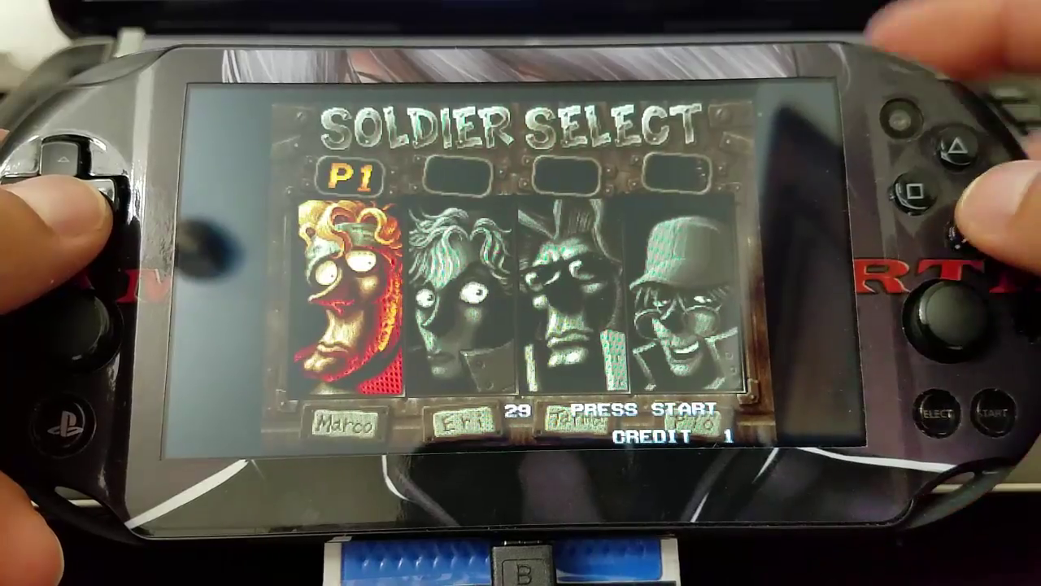
{"action": "key", "text": "XF86AudioRaiseVolume"}
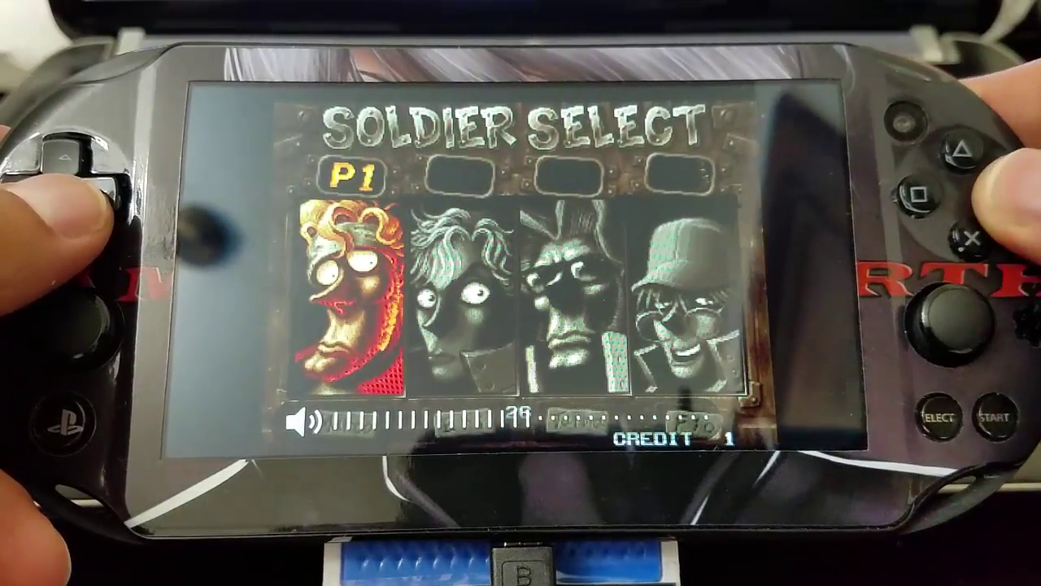
{"action": "key", "text": "Return"}
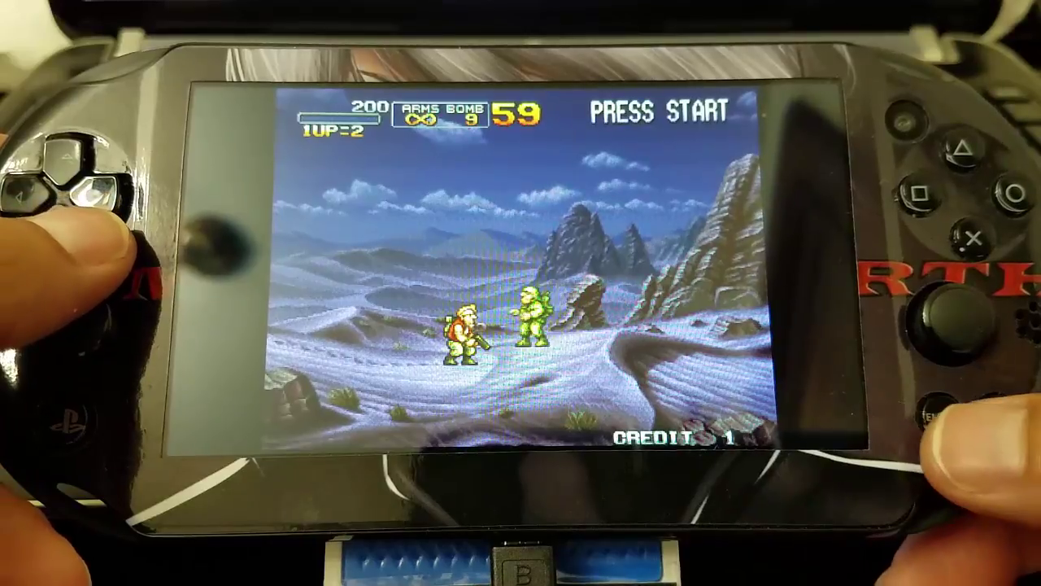
{"action": "key", "text": "Escape"}
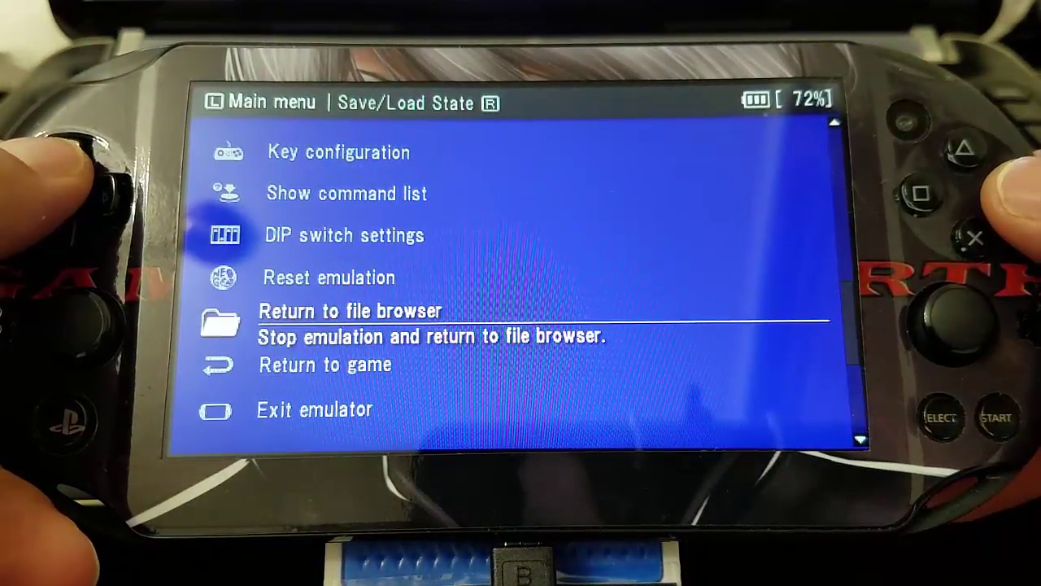
{"action": "key", "text": "Return"}
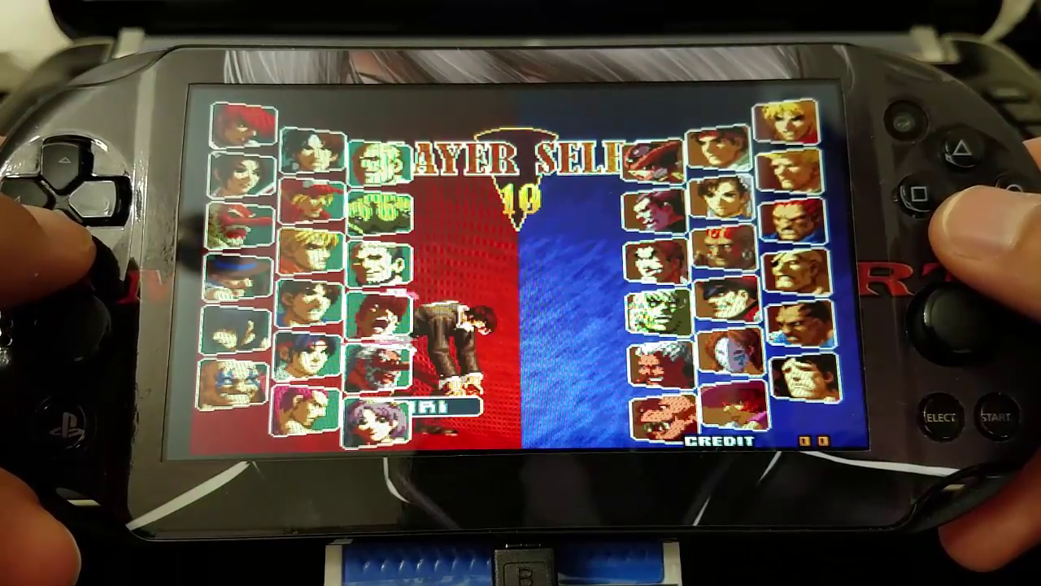
{"action": "key", "text": "Left"}
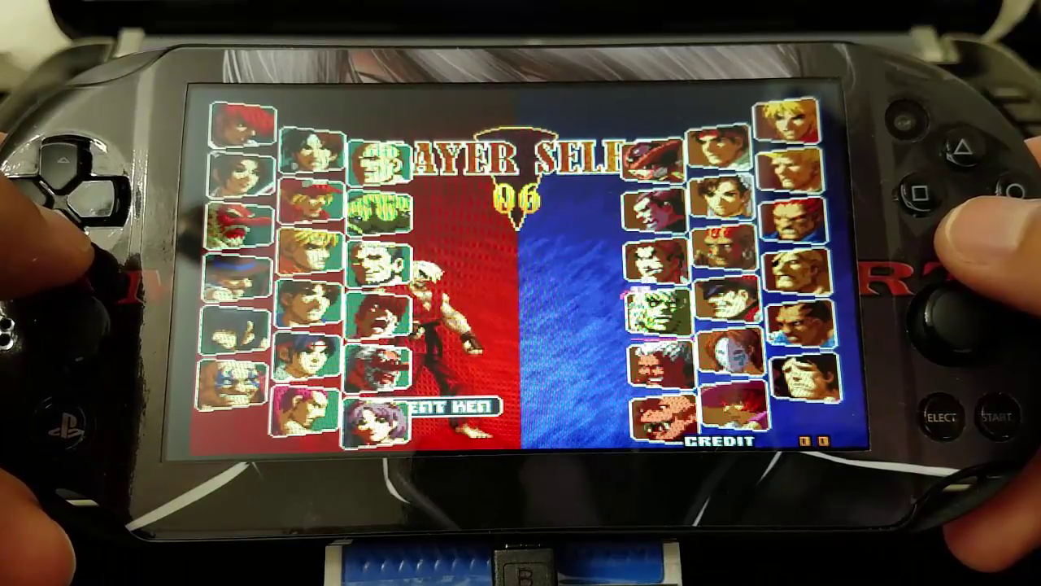
{"action": "key", "text": "Up"}
{"action": "key", "text": "Down"}
{"action": "key", "text": "Up"}
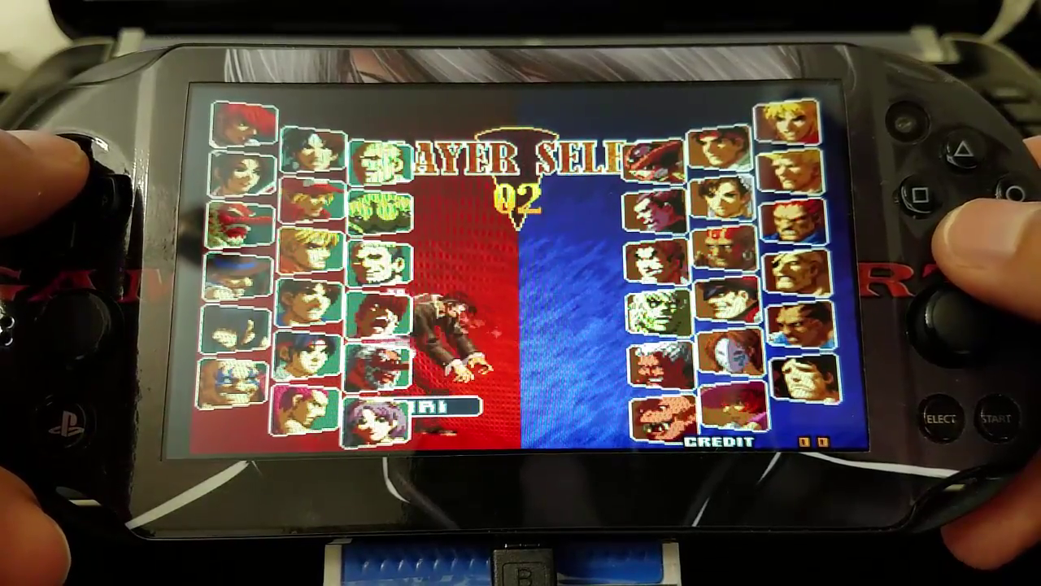